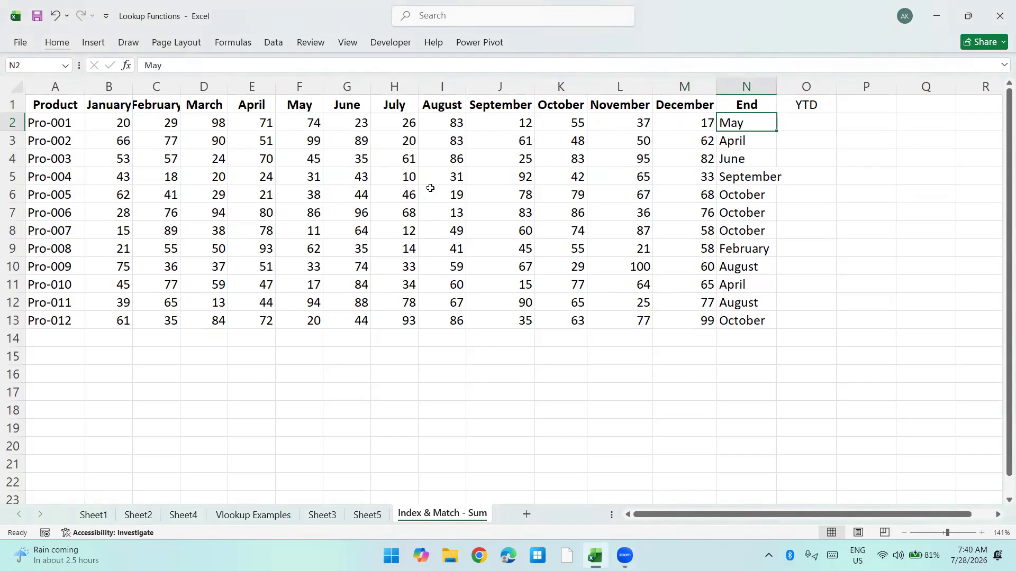
Step: Examine Pro-001's monthly values in row 2 up to the end month given in column N
{"action": "key", "text": "Right"}
{"action": "key", "text": "Right"}
{"action": "key", "text": "Right"}
{"action": "key", "text": "Right"}
{"action": "key", "text": "Right"}
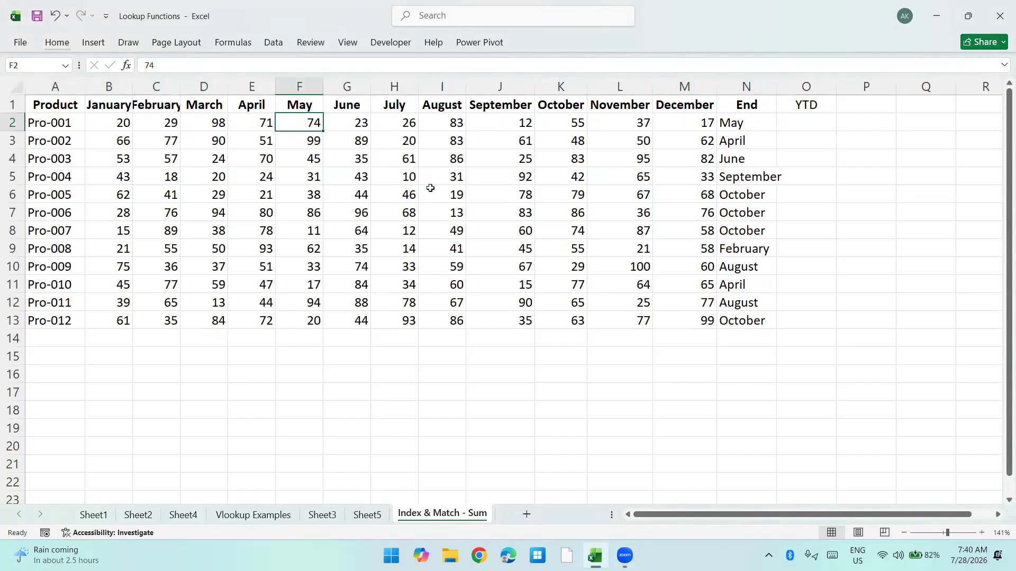
{"action": "key", "text": "Right"}
{"action": "key", "text": "Right"}
{"action": "key", "text": "Right"}
{"action": "key", "text": "Right"}
{"action": "key", "text": "Right"}
{"action": "key", "text": "Right"}
{"action": "key", "text": "Right"}
{"action": "key", "text": "Down"}
{"action": "key", "text": "Right"}
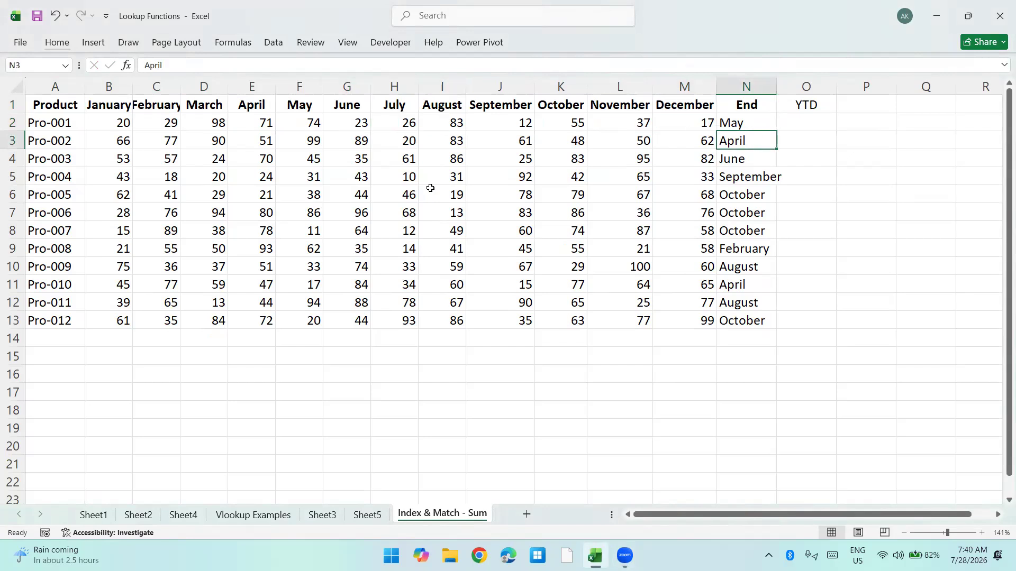
Step: Examine the monthly values of Pro-002 and Pro-003 against their end months in column N
{"action": "key", "text": "Left"}
{"action": "key", "text": "Left"}
{"action": "key", "text": "Left"}
{"action": "key", "text": "Left"}
{"action": "key", "text": "Left"}
{"action": "key", "text": "Left"}
{"action": "key", "text": "Left"}
{"action": "key", "text": "Left"}
{"action": "key", "text": "Left"}
{"action": "key", "text": "Left"}
{"action": "key", "text": "Left"}
{"action": "key", "text": "Left"}
{"action": "key", "text": "Right"}
{"action": "key", "text": "Right"}
{"action": "key", "text": "Right"}
{"action": "key", "text": "Right"}
{"action": "key", "text": "Right"}
{"action": "key", "text": "Right"}
{"action": "key", "text": "Right"}
{"action": "key", "text": "Right"}
{"action": "key", "text": "Right"}
{"action": "key", "text": "Right"}
{"action": "key", "text": "Down"}
{"action": "key", "text": "Right"}
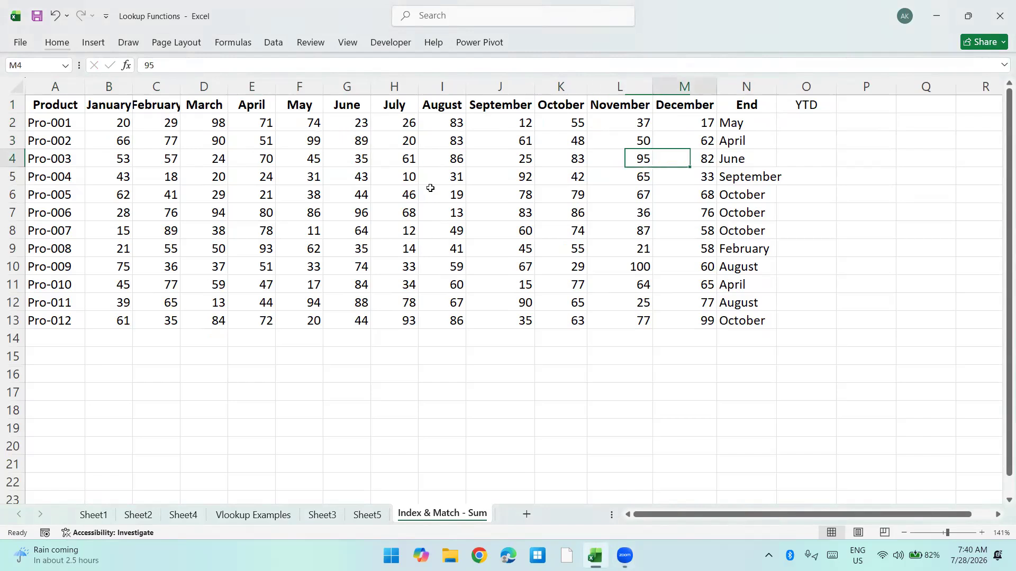
{"action": "key", "text": "Right"}
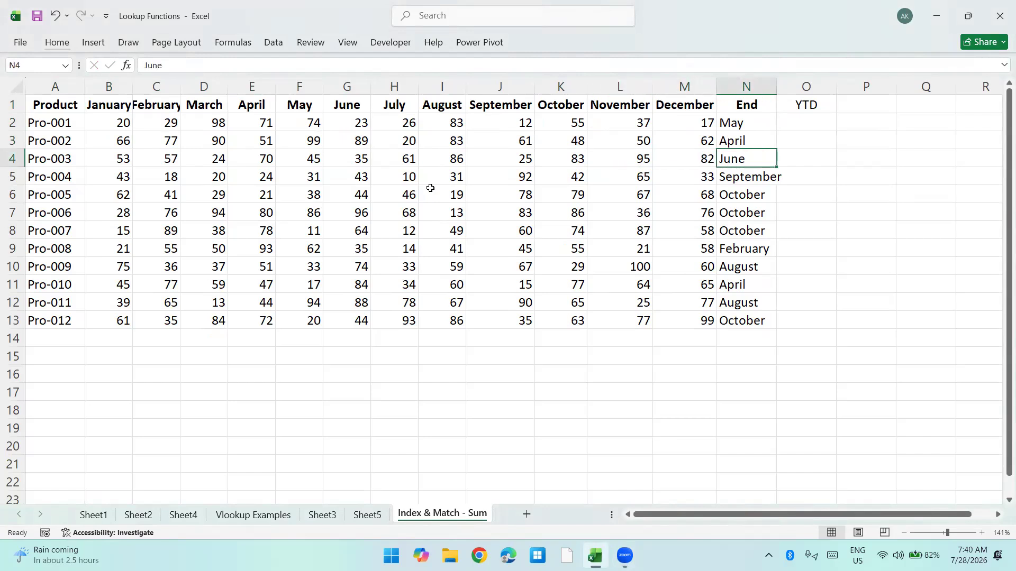
Step: Start an INDEX formula in YTD cell O2 with the relative range B2:M2 as its array
{"action": "key", "text": "Right"}
{"action": "key", "text": "Right"}
{"action": "key", "text": "Left"}
{"action": "key", "text": "Up"}
{"action": "key", "text": "Up"}
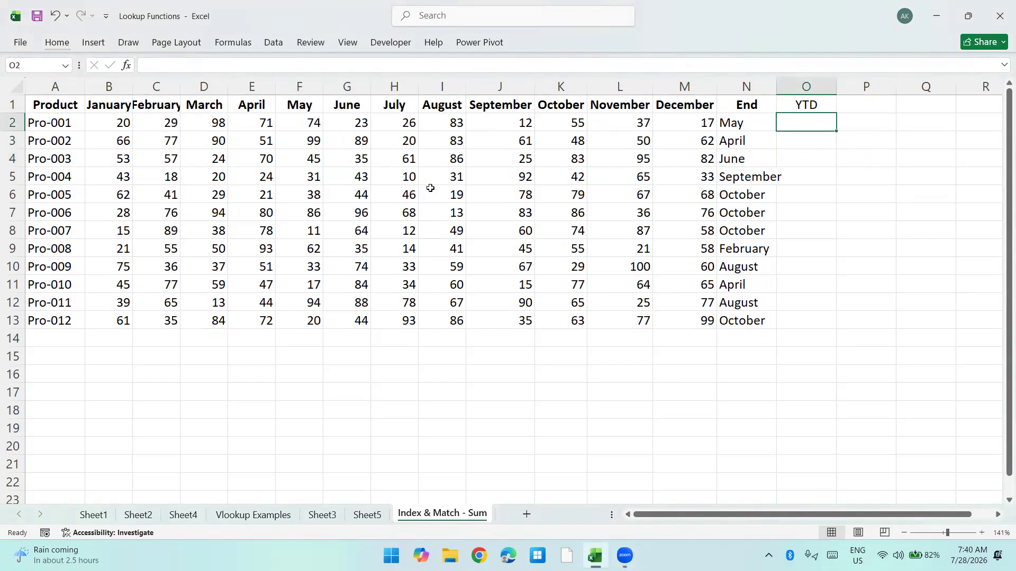
{"action": "key", "text": "Up"}
{"action": "key", "text": "Down"}
{"action": "type", "text": "=inde"}
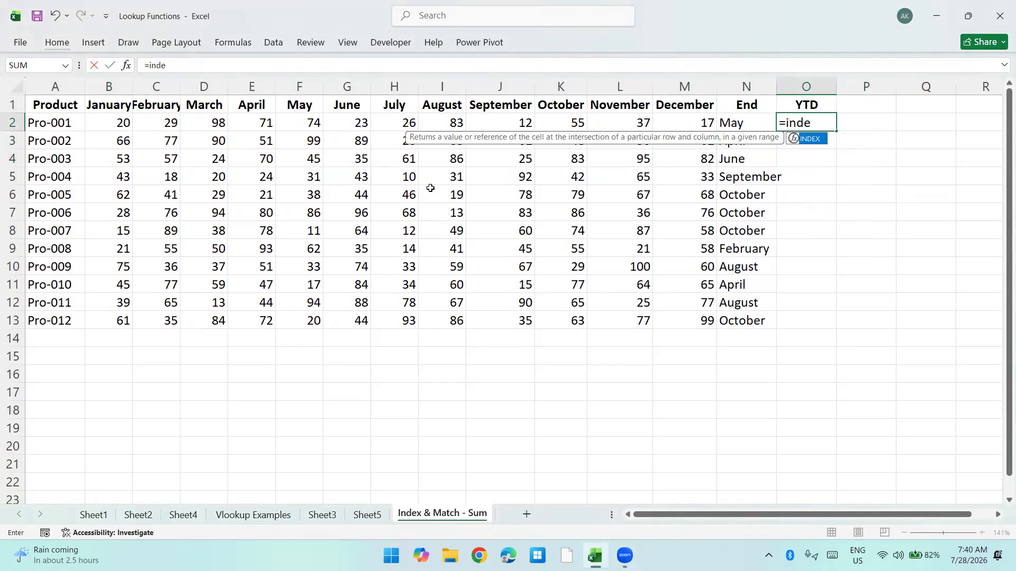
{"action": "key", "text": "Tab"}
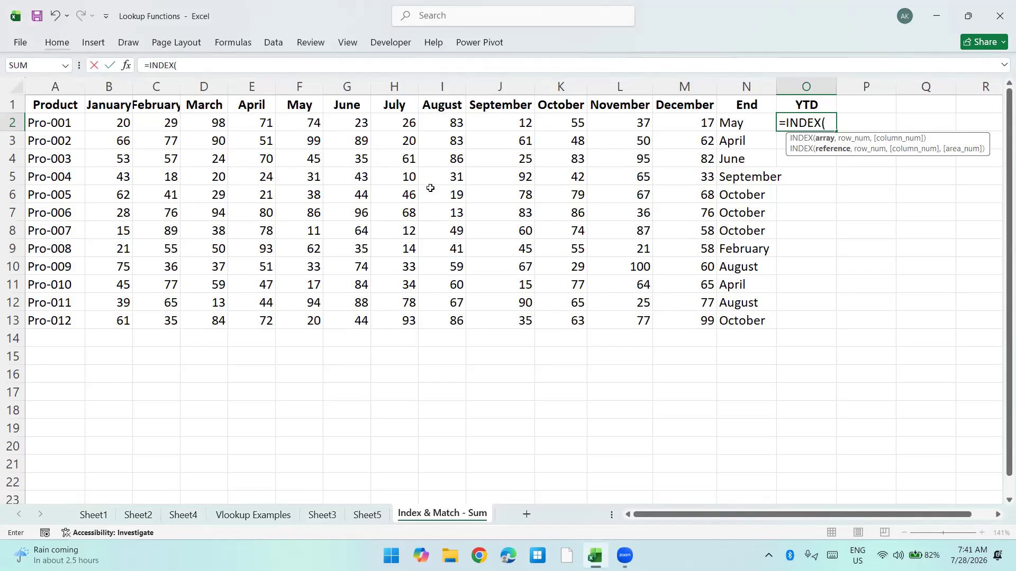
{"action": "key", "text": "Left"}
{"action": "key", "text": "Left"}
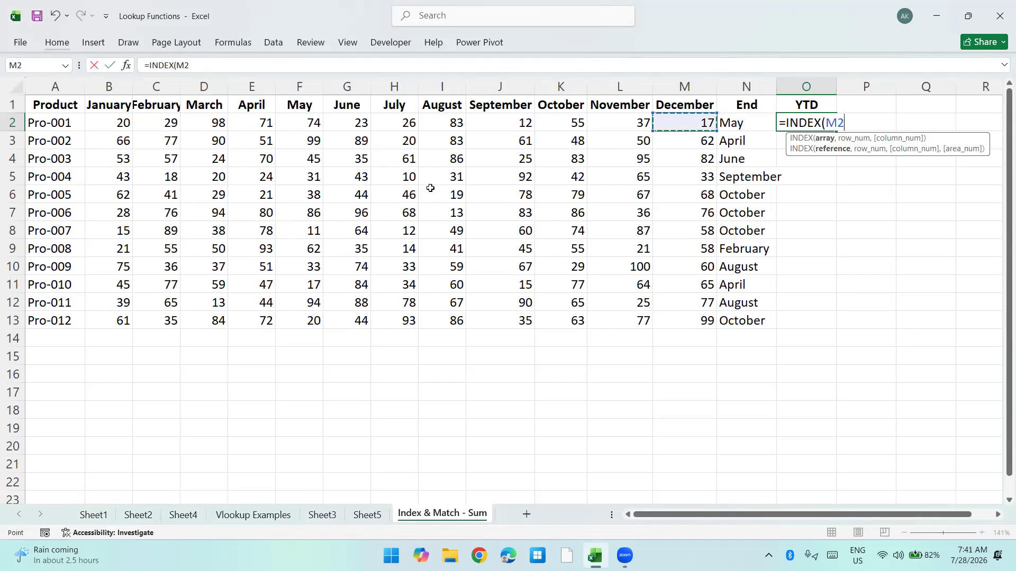
{"action": "key", "text": "ctrl+shift+Left"}
{"action": "key", "text": "shift+Right"}
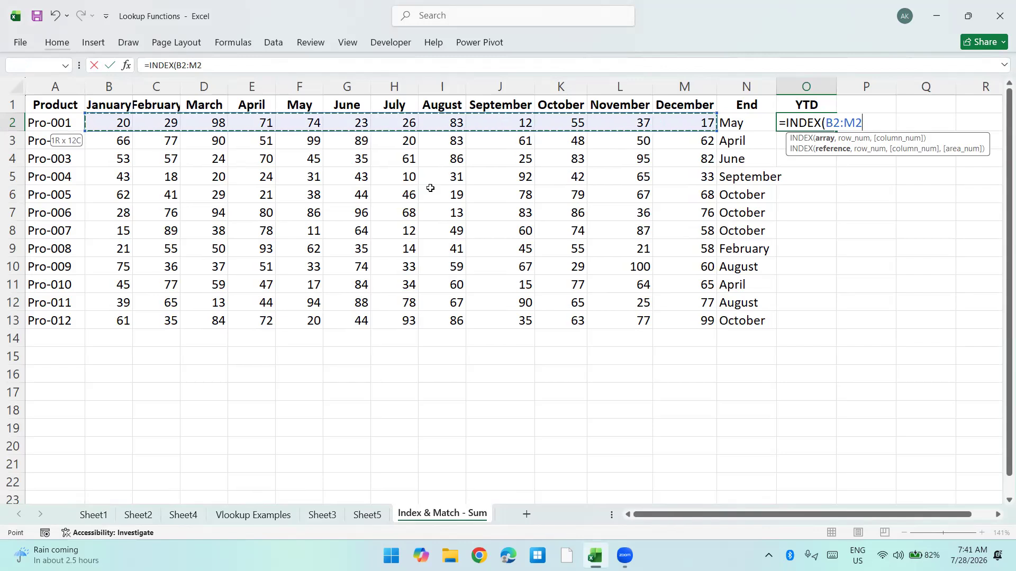
{"action": "key", "text": "F4"}
{"action": "key", "text": "F4"}
{"action": "key", "text": "F4"}
{"action": "key", "text": "F4"}
{"action": "type", "text": ","}
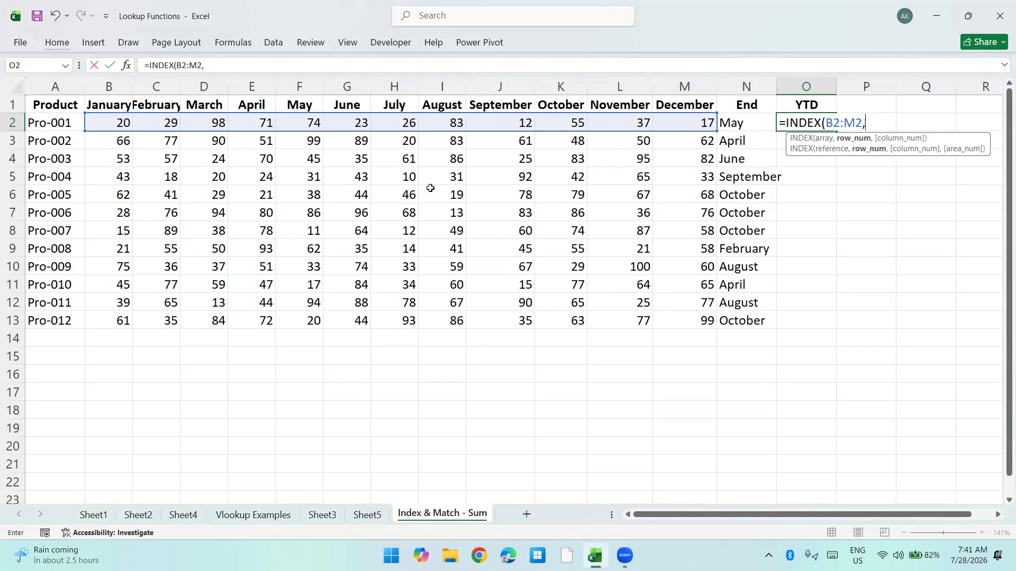
Step: Nest a MATCH function as the INDEX row number, with the column-locked $N2 as the lookup value
{"action": "type", "text": "ma"}
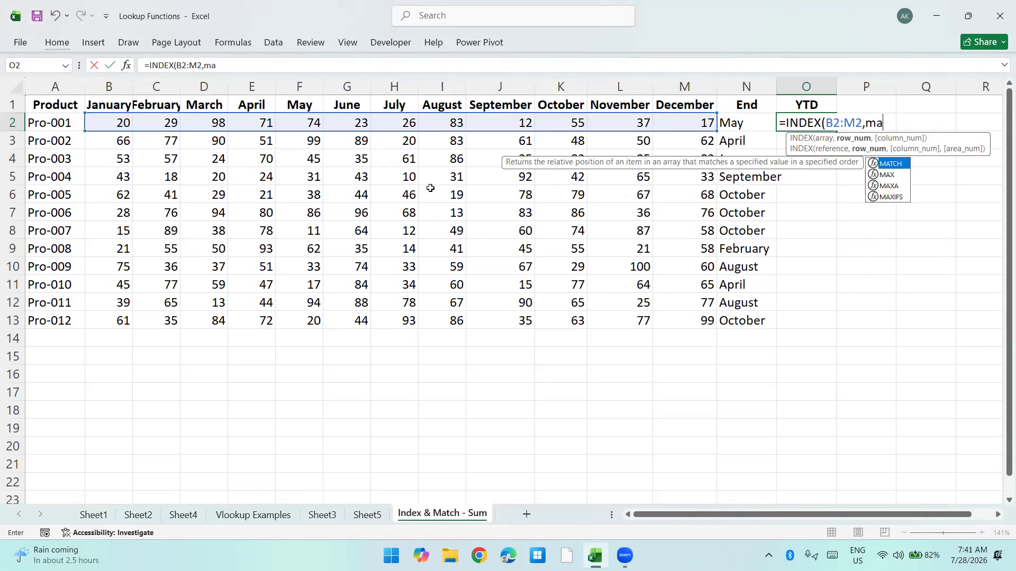
{"action": "key", "text": "Tab"}
{"action": "key", "text": "Left"}
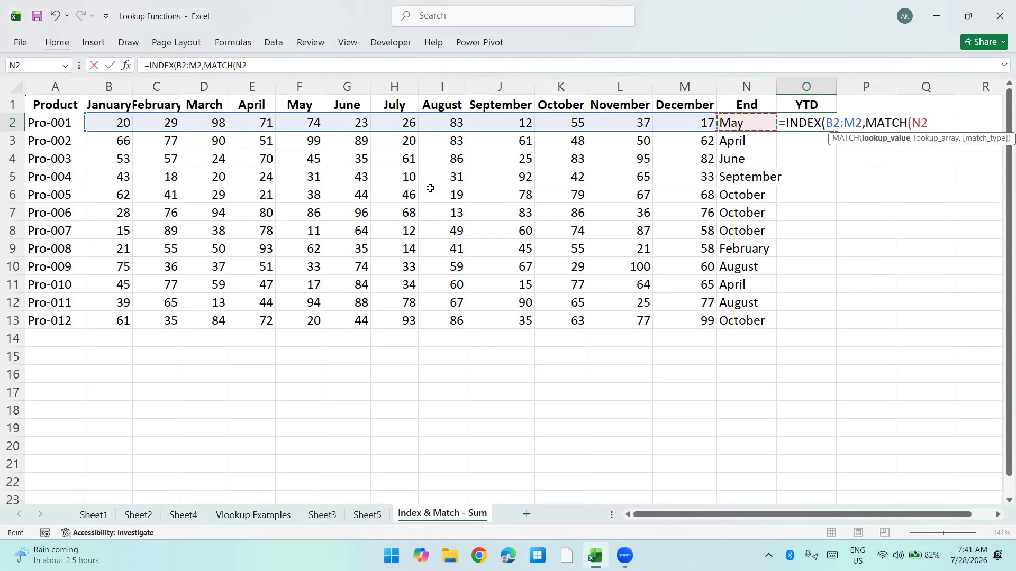
{"action": "key", "text": "F4"}
{"action": "key", "text": "F4"}
{"action": "key", "text": "F4"}
{"action": "type", "text": ","}
Step: Complete MATCH with lookup array $B$1:$M$1 and match type 0, and enter the formula in O2 with its closing parenthesis corrected
{"action": "key", "text": "Left"}
{"action": "key", "text": "Left"}
{"action": "key", "text": "Up"}
{"action": "key", "text": "shift+Left"}
{"action": "key", "text": "shift+Left"}
{"action": "key", "text": "shift+Left"}
{"action": "key", "text": "shift+Left"}
{"action": "key", "text": "shift+Left"}
{"action": "key", "text": "shift+Left"}
{"action": "key", "text": "shift+Left"}
{"action": "key", "text": "shift+Left"}
{"action": "key", "text": "shift+Left"}
{"action": "key", "text": "shift+Left"}
{"action": "key", "text": "shift+Left"}
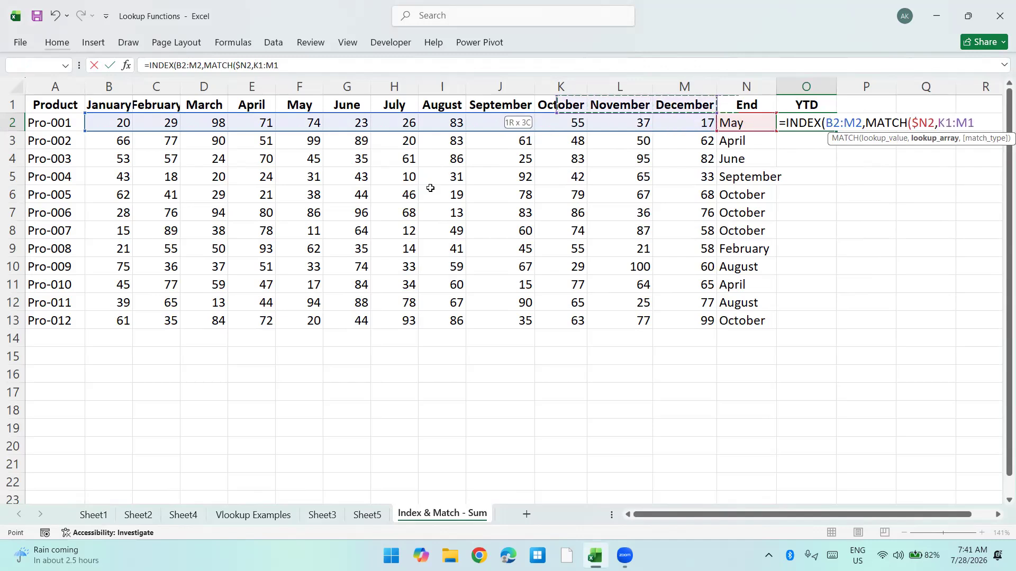
{"action": "key", "text": "F4"}
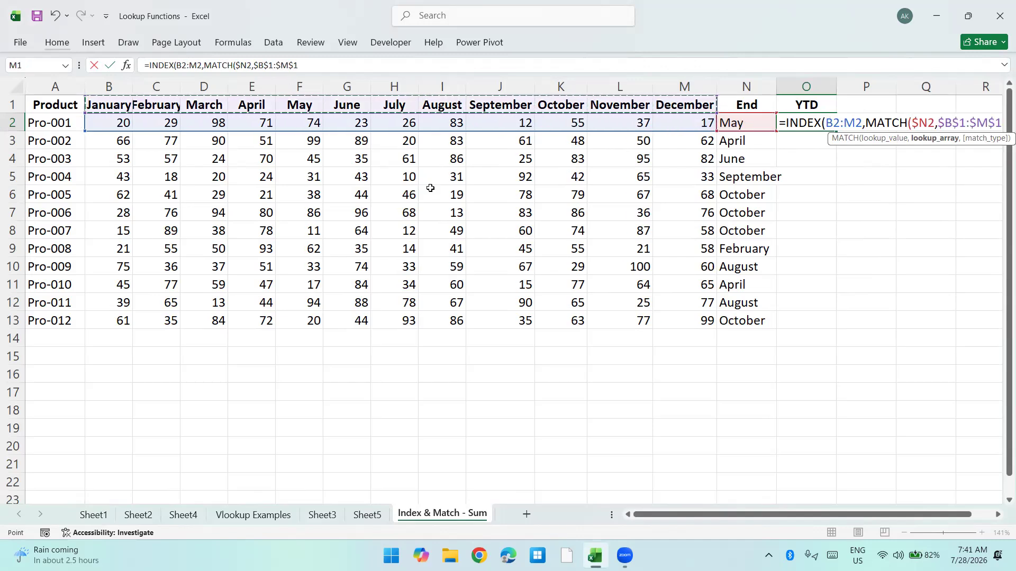
{"action": "type", "text": ",0)"}
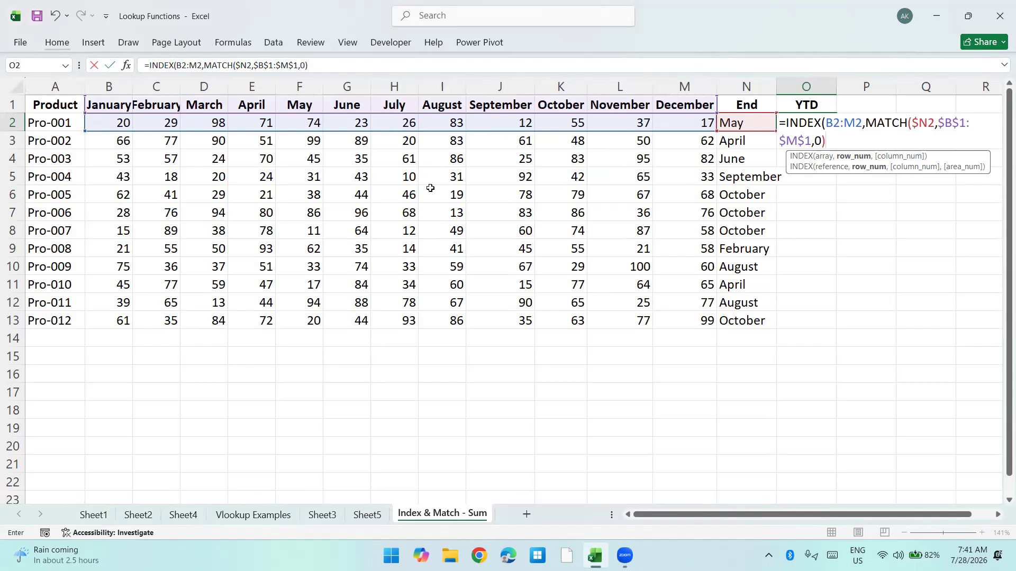
{"action": "key", "text": "Return"}
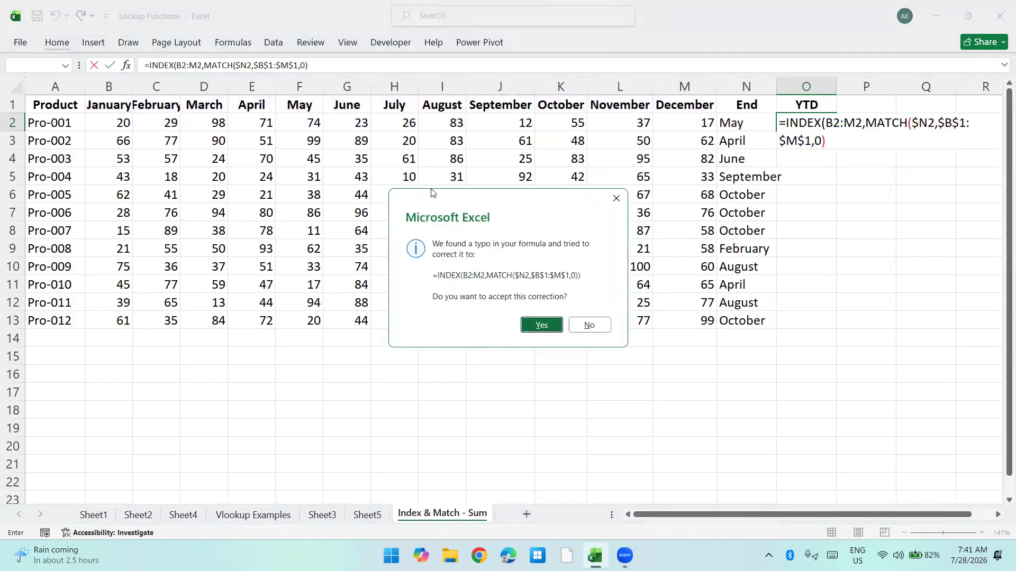
{"action": "key", "text": "Return"}
{"action": "key", "text": "Up"}
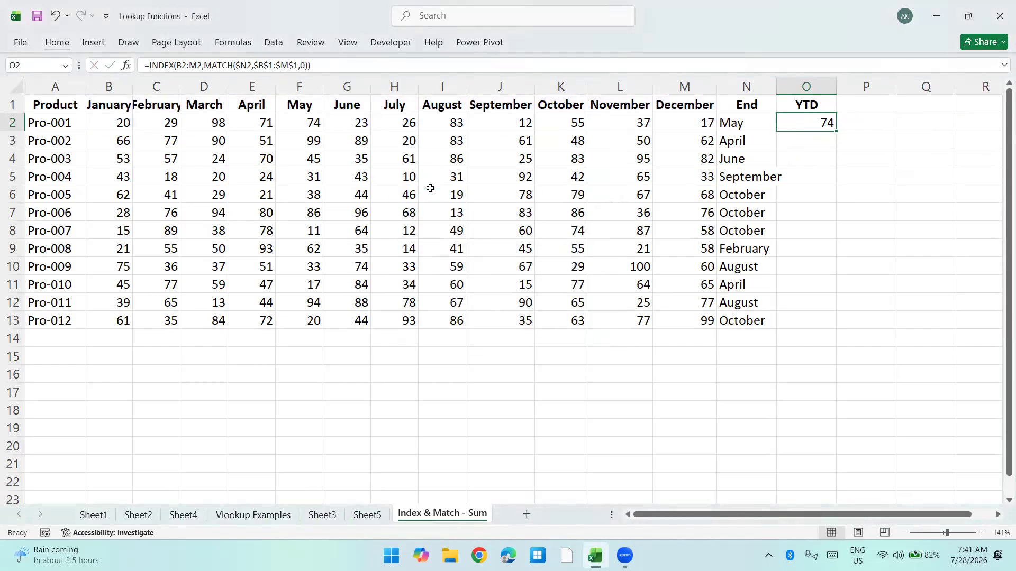
Step: Check the O2 result against Pro-001's value in the May column
{"action": "key", "text": "Left"}
{"action": "key", "text": "Left"}
{"action": "key", "text": "Left"}
{"action": "key", "text": "Left"}
{"action": "key", "text": "Left"}
{"action": "key", "text": "Left"}
{"action": "key", "text": "Left"}
{"action": "key", "text": "Left"}
{"action": "key", "text": "Left"}
{"action": "key", "text": "Left"}
{"action": "key", "text": "Left"}
{"action": "key", "text": "Left"}
{"action": "key", "text": "Up"}
{"action": "key", "text": "Right"}
{"action": "key", "text": "Right"}
{"action": "key", "text": "Right"}
{"action": "key", "text": "Right"}
{"action": "key", "text": "Left"}
{"action": "key", "text": "Down"}
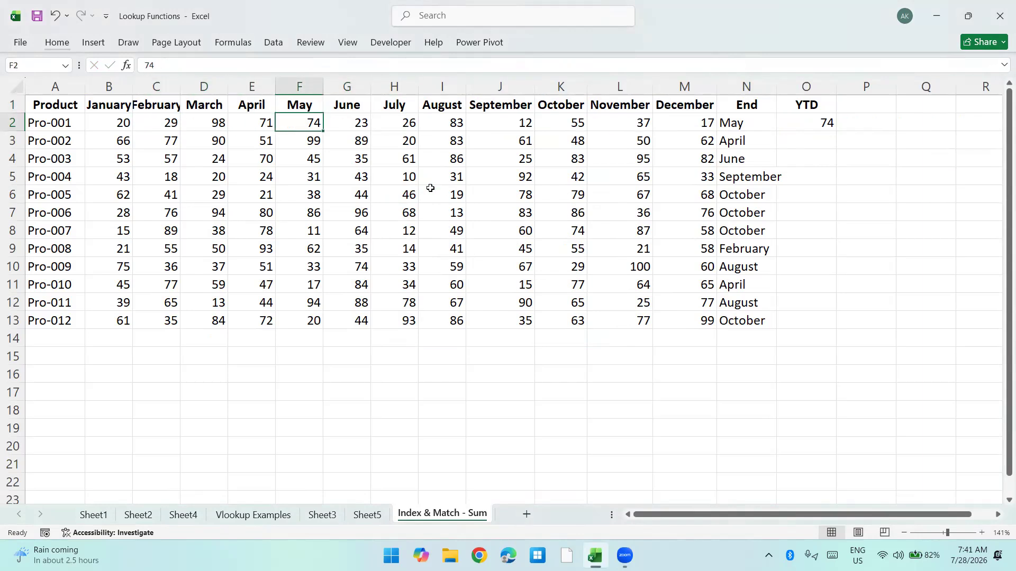
Step: Copy the O2 formula down the YTD column to O13
{"action": "key", "text": "Right"}
{"action": "key", "text": "Right"}
{"action": "key", "text": "Right"}
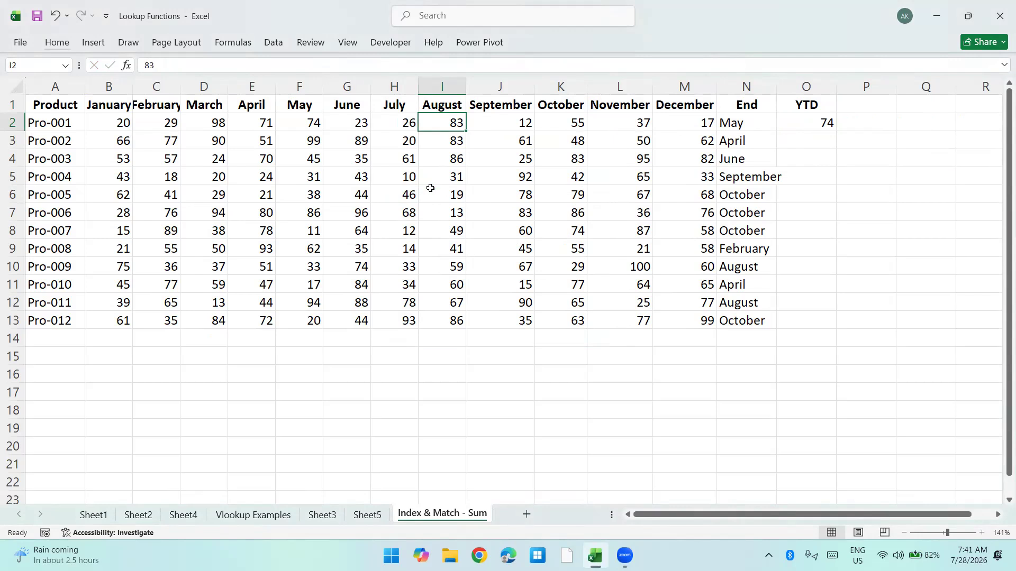
{"action": "key", "text": "Right"}
{"action": "key", "text": "Right"}
{"action": "key", "text": "Right"}
{"action": "key", "text": "Right"}
{"action": "key", "text": "Right"}
{"action": "key", "text": "Right"}
{"action": "key", "text": "ctrl+c"}
{"action": "key", "text": "Left"}
{"action": "key", "text": "ctrl+Down"}
{"action": "key", "text": "Right"}
{"action": "key", "text": "ctrl+shift+Up"}
{"action": "key", "text": "Return"}
Step: Check Pro-003's YTD result in O4 against its value in the June column
{"action": "key", "text": "ctrl+Up"}
{"action": "key", "text": "Down"}
{"action": "key", "text": "Down"}
{"action": "key", "text": "Down"}
{"action": "key", "text": "shift+space"}
{"action": "key", "text": "shift+Up"}
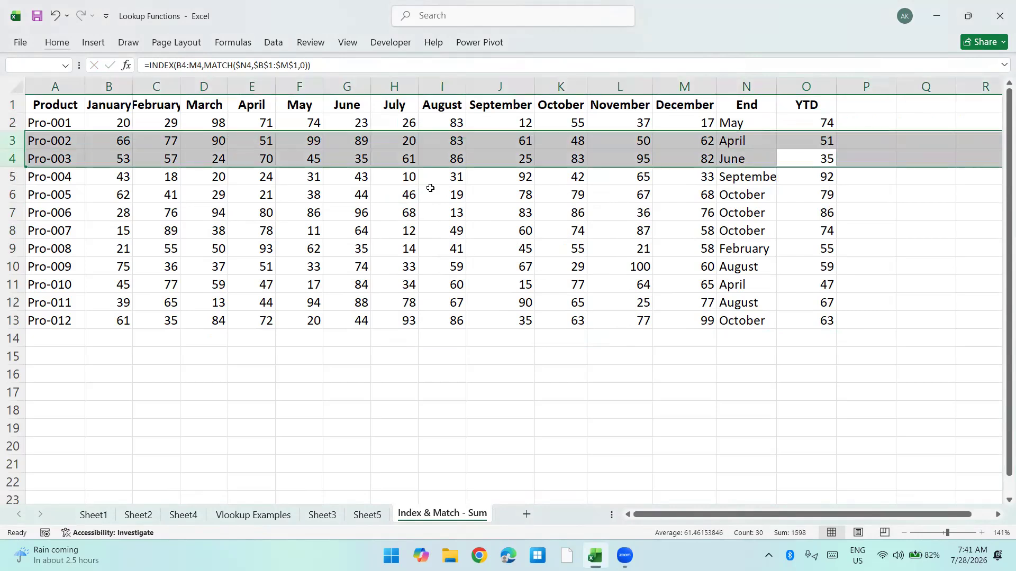
{"action": "key", "text": "Down"}
{"action": "key", "text": "Left"}
{"action": "key", "text": "Left"}
{"action": "key", "text": "Left"}
{"action": "key", "text": "Left"}
{"action": "key", "text": "Left"}
{"action": "key", "text": "Left"}
{"action": "key", "text": "Left"}
{"action": "key", "text": "Left"}
{"action": "key", "text": "Left"}
{"action": "key", "text": "Left"}
{"action": "key", "text": "Up"}
{"action": "key", "text": "Right"}
{"action": "key", "text": "Right"}
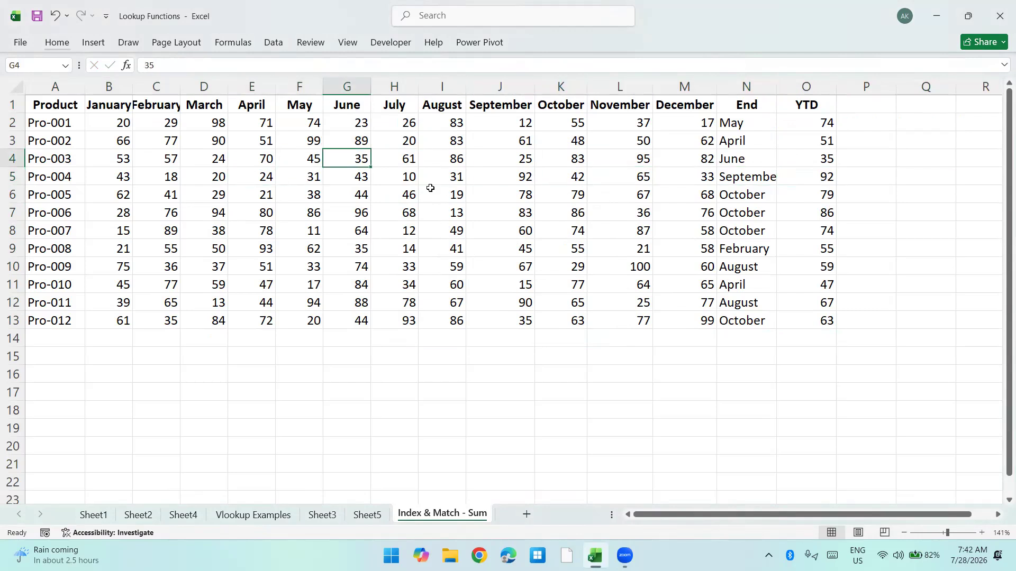
Step: Inspect the INDEX and MATCH references in the formulas of cells O2 and O4
{"action": "key", "text": "ctrl+Right"}
{"action": "key", "text": "Up"}
{"action": "key", "text": "Up"}
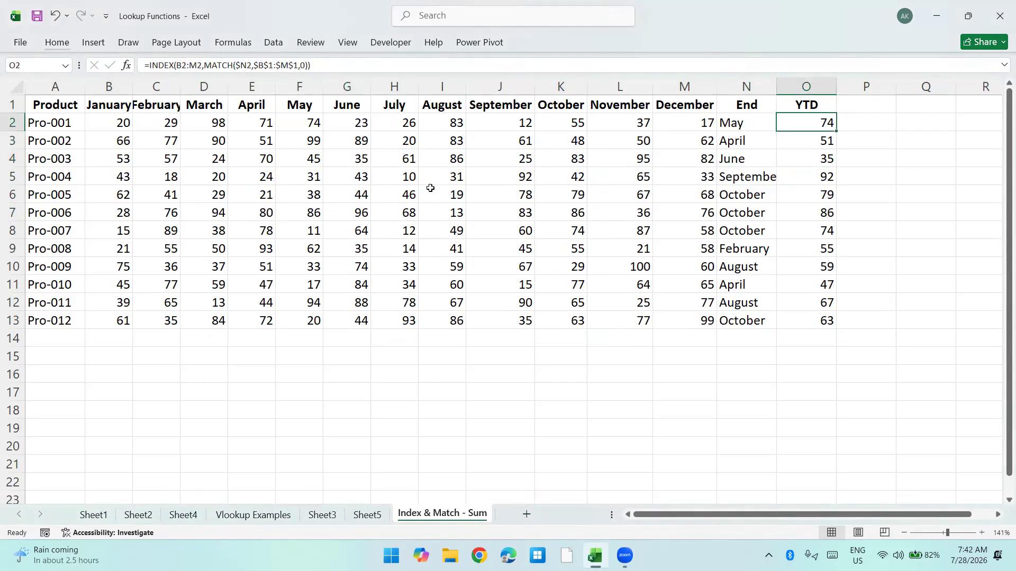
{"action": "key", "text": "F2"}
{"action": "key", "text": "Escape"}
{"action": "key", "text": "Down"}
{"action": "key", "text": "Down"}
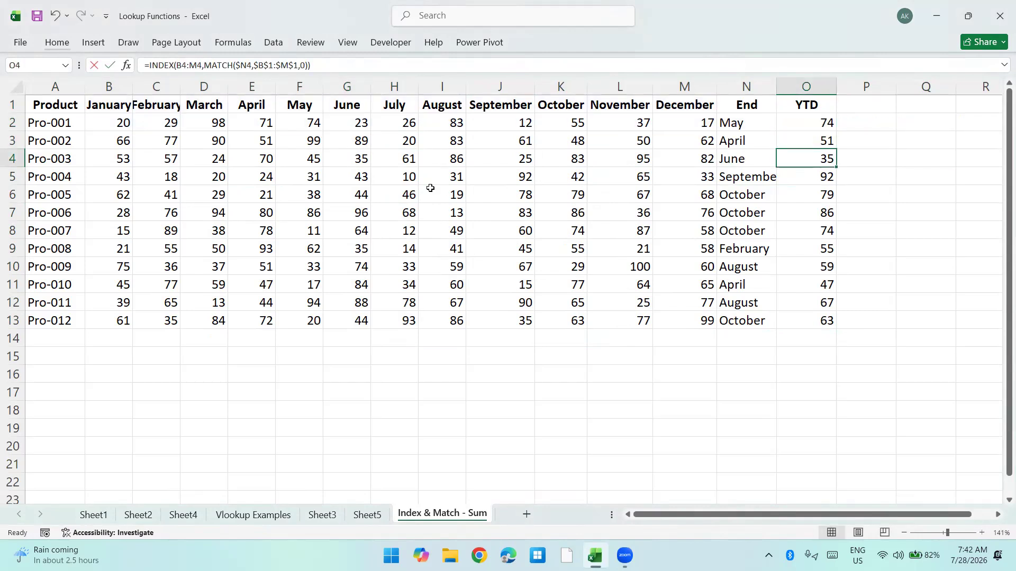
{"action": "key", "text": "F2"}
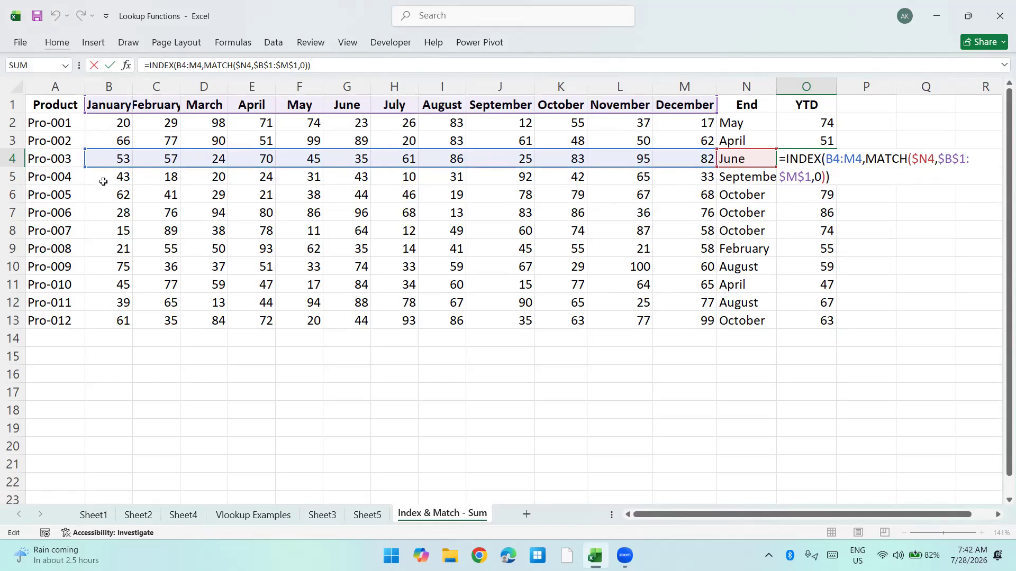
{"action": "key", "text": "Escape"}
Step: Insert an opening SUM function before INDEX in the O4 formula
{"action": "key", "text": "Left"}
{"action": "key", "text": "Right"}
{"action": "key", "text": "F2"}
{"action": "key", "text": "Up"}
{"action": "key", "text": "Left"}
{"action": "key", "text": "Left"}
{"action": "key", "text": "Left"}
{"action": "key", "text": "Left"}
{"action": "key", "text": "Left"}
{"action": "key", "text": "Left"}
{"action": "type", "text": "Sum"}
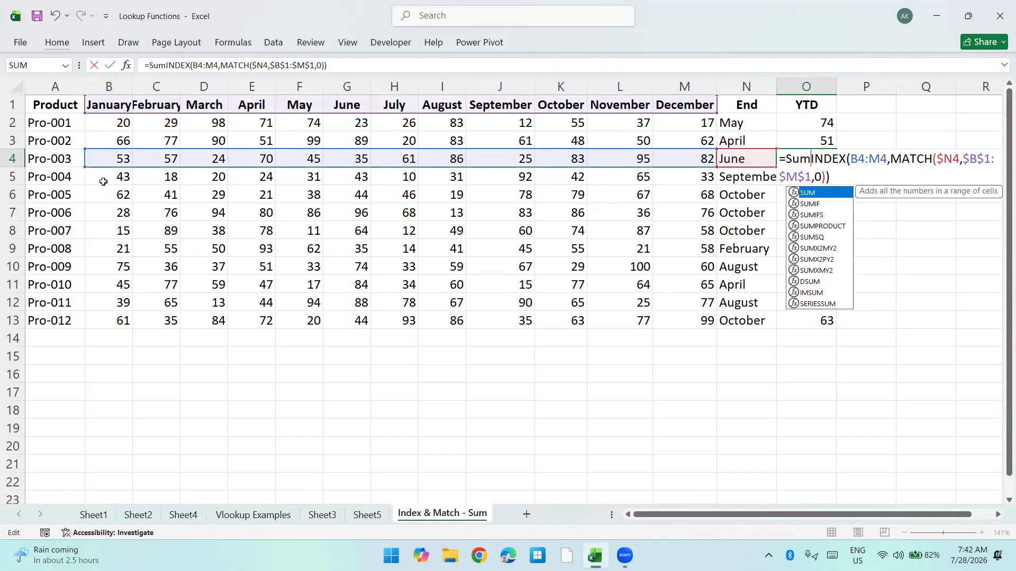
{"action": "type", "text": "("}
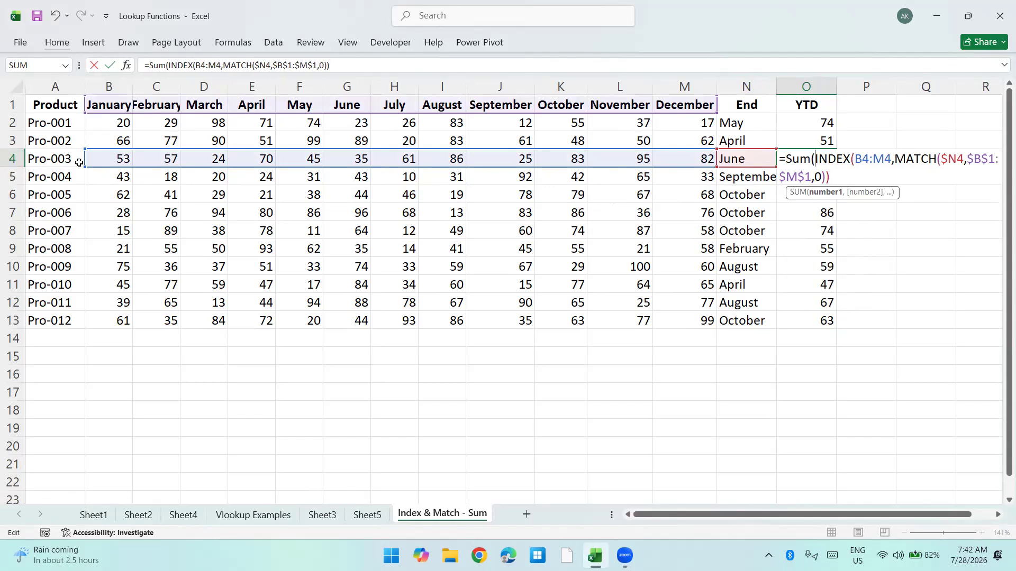
Step: Complete the O4 formula as =SUM(B4:INDEX(B4:M4,MATCH($N4,$B$1:$M$1,0))), accepting the suggested closing parenthesis
{"action": "left_click", "coordinate": [103, 157]}
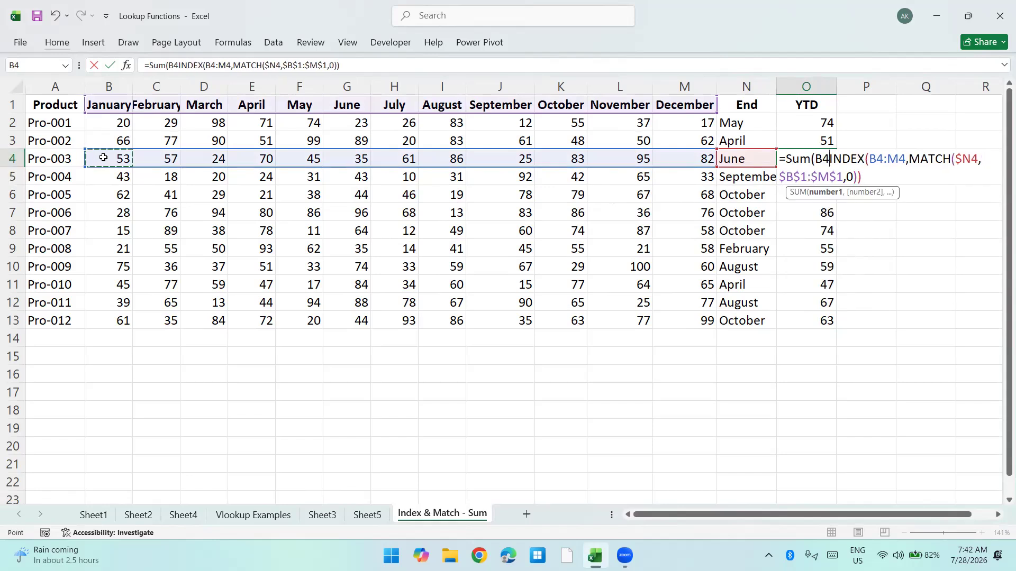
{"action": "key", "text": "F8"}
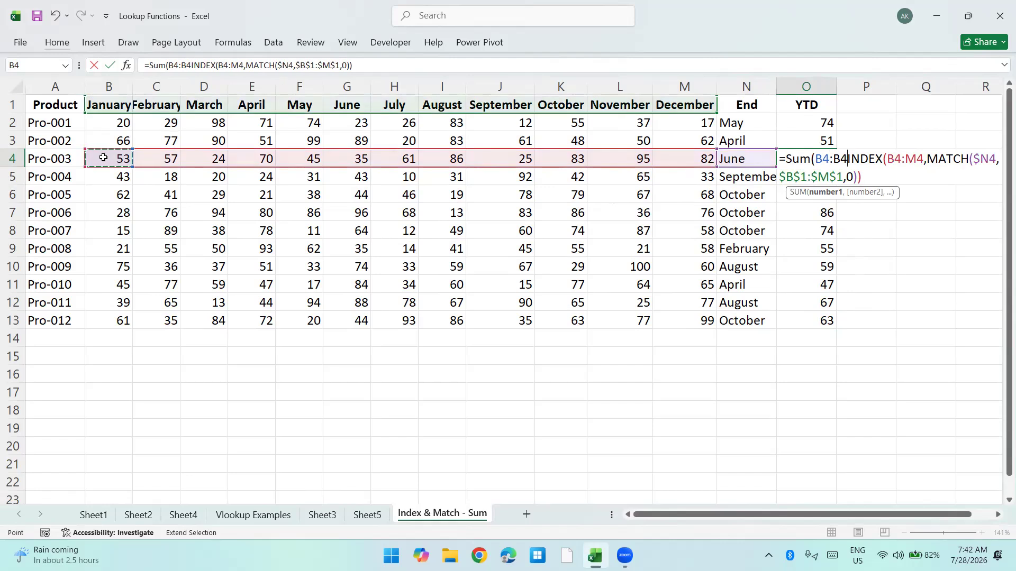
{"action": "key", "text": "BackSpace"}
{"action": "key", "text": "BackSpace"}
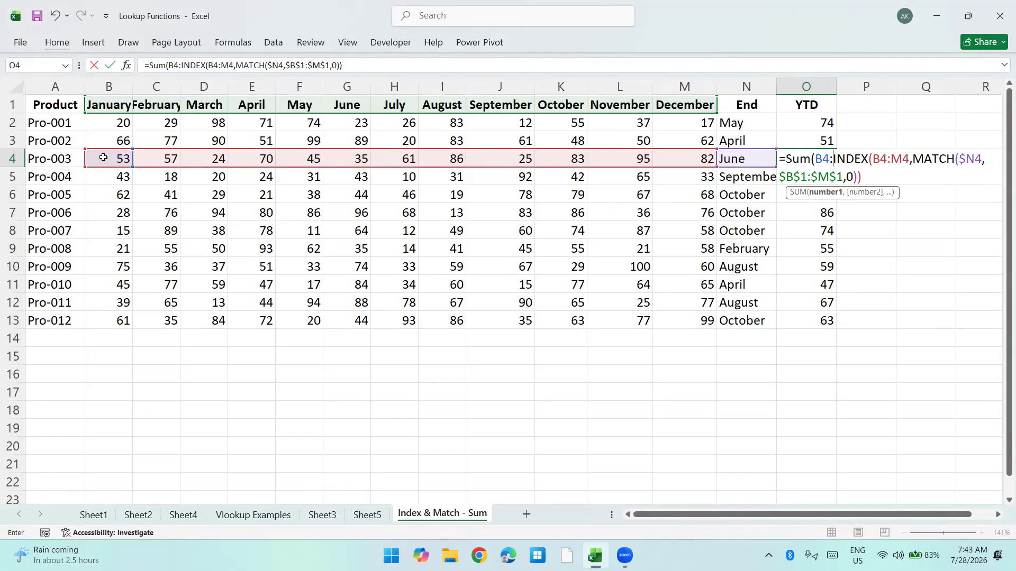
{"action": "key", "text": "Return"}
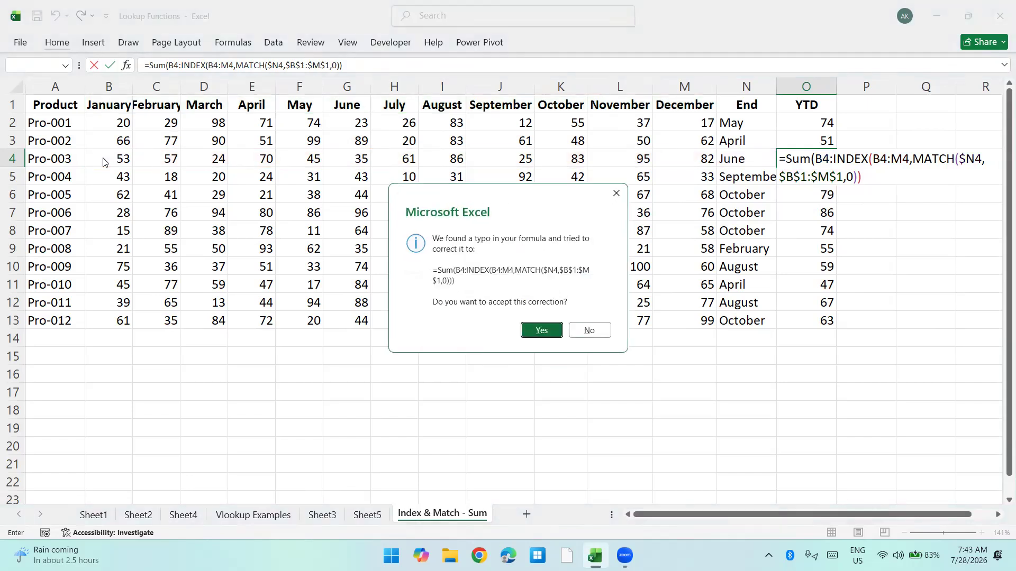
{"action": "key", "text": "Return"}
Step: Copy the O4 SUM formula to the whole YTD column, O2:O13
{"action": "key", "text": "Up"}
{"action": "key", "text": "Up"}
{"action": "key", "text": "Up"}
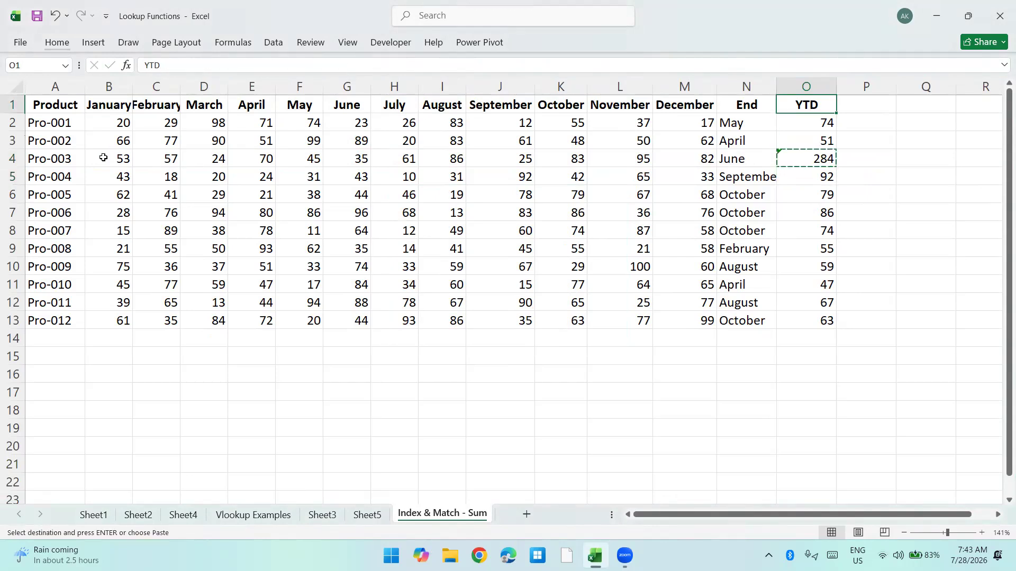
{"action": "key", "text": "ctrl+shift+Down"}
{"action": "key", "text": "Down"}
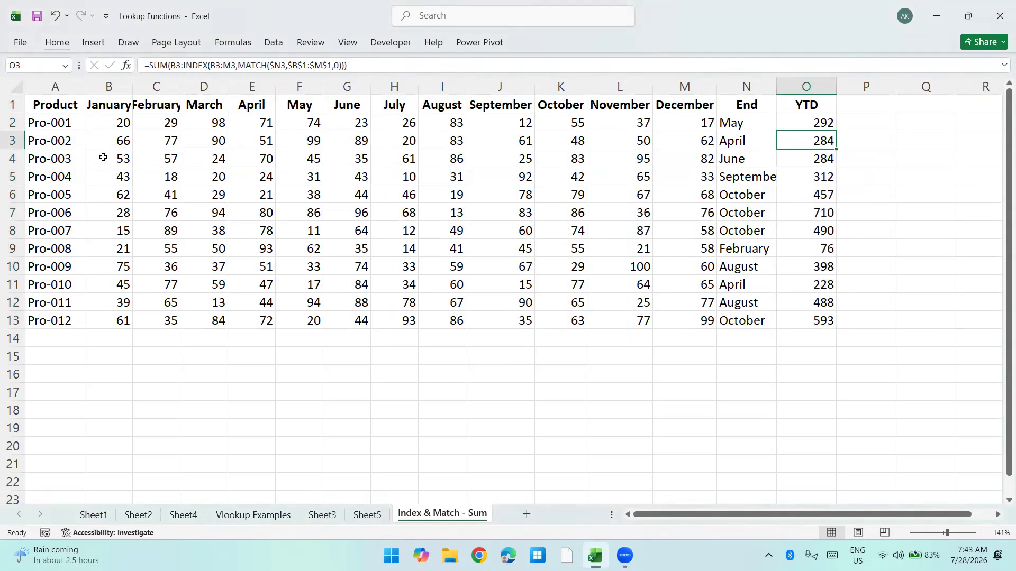
Step: Inspect the row references in the YTD formulas from O3 down to O11
{"action": "key", "text": "F2"}
{"action": "key", "text": "Return"}
{"action": "key", "text": "F2"}
{"action": "key", "text": "Return"}
{"action": "key", "text": "F2"}
{"action": "key", "text": "Return"}
{"action": "key", "text": "F2"}
{"action": "key", "text": "Return"}
{"action": "key", "text": "F2"}
{"action": "key", "text": "Return"}
{"action": "key", "text": "F2"}
{"action": "key", "text": "Return"}
{"action": "key", "text": "F2"}
{"action": "key", "text": "Return"}
{"action": "key", "text": "F2"}
{"action": "key", "text": "Return"}
{"action": "key", "text": "F2"}
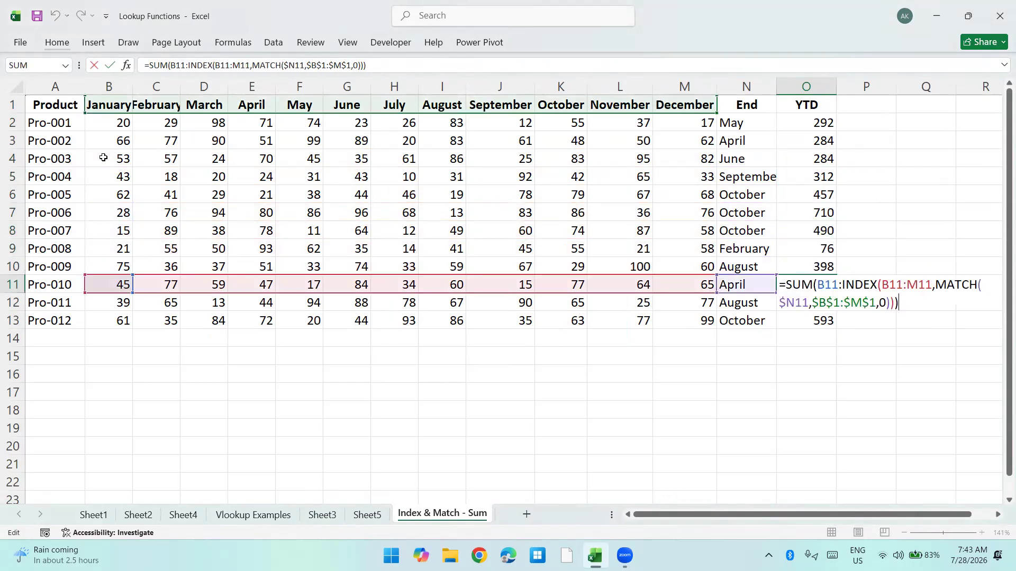
{"action": "key", "text": "Return"}
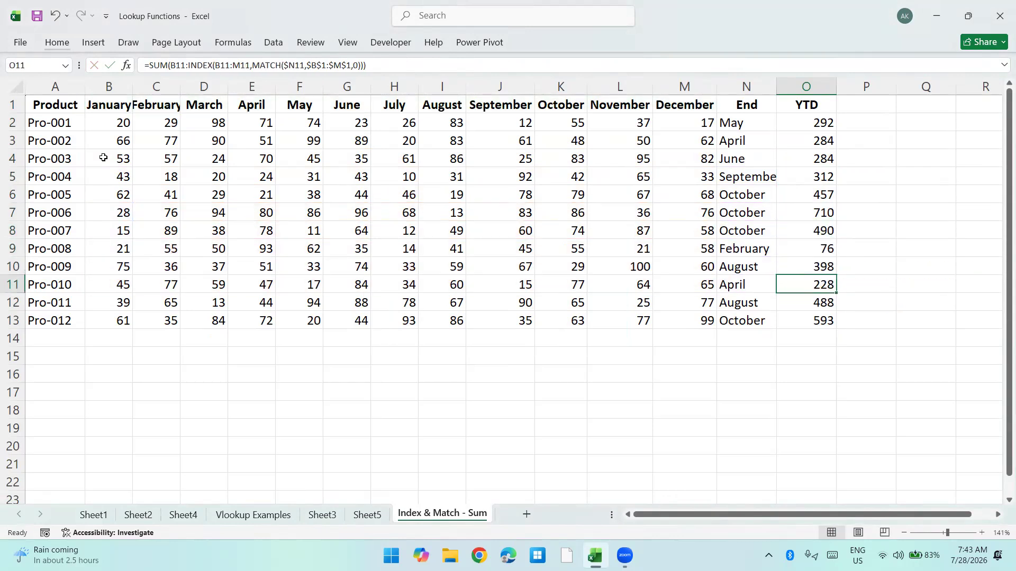
{"action": "key", "text": "ctrl+Home"}
{"action": "key", "text": "Down"}
{"action": "key", "text": "Down"}
{"action": "key", "text": "Down"}
{"action": "key", "text": "Down"}
{"action": "key", "text": "Down"}
{"action": "key", "text": "Down"}
{"action": "key", "text": "Down"}
{"action": "key", "text": "Down"}
{"action": "key", "text": "Down"}
{"action": "key", "text": "Down"}
{"action": "key", "text": "Down"}
{"action": "key", "text": "Down"}
{"action": "key", "text": "Down"}
{"action": "key", "text": "Down"}
{"action": "key", "text": "Down"}
{"action": "key", "text": "Down"}
{"action": "key", "text": "Down"}
{"action": "key", "text": "Down"}
{"action": "key", "text": "Down"}
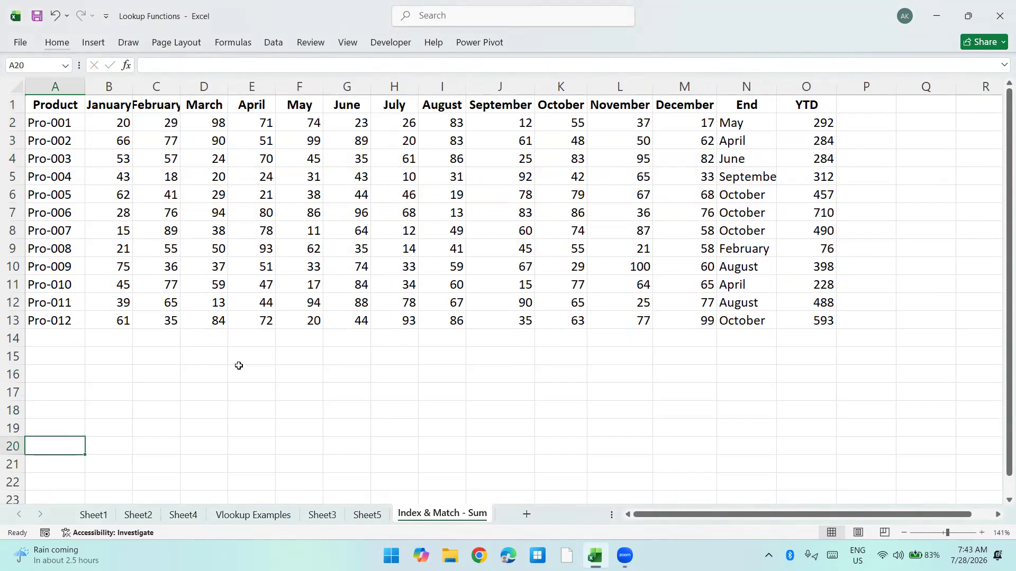
Step: Add a new worksheet and name it "Vlookup with Countif"
{"action": "left_click", "coordinate": [525, 514]}
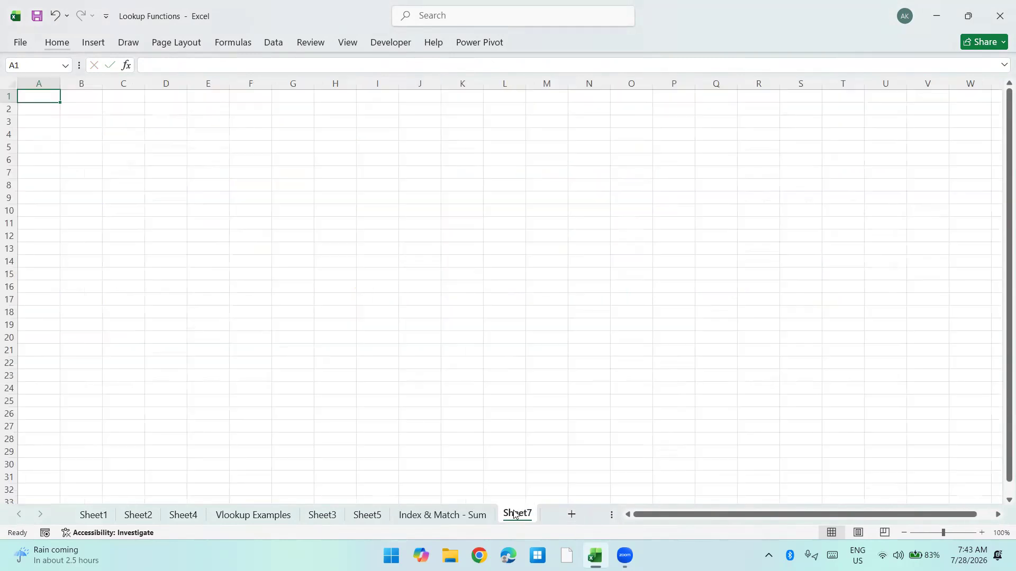
{"action": "double_click", "coordinate": [517, 512]}
{"action": "type", "text": "Vlookup with COun"}
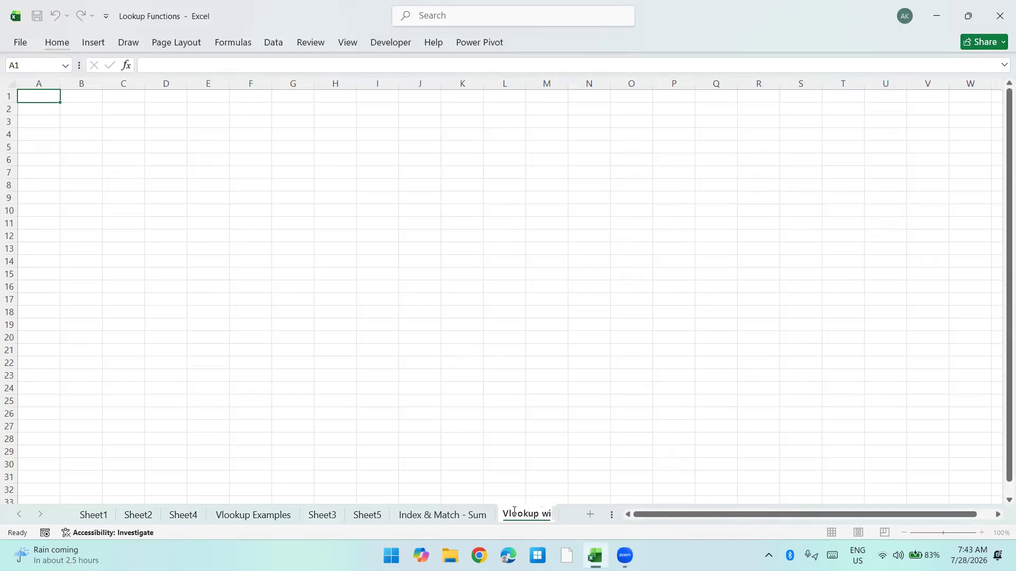
{"action": "key", "text": "BackSpace"}
{"action": "key", "text": "BackSpace"}
{"action": "key", "text": "BackSpace"}
{"action": "type", "text": "ountif"}
{"action": "key", "text": "Return"}
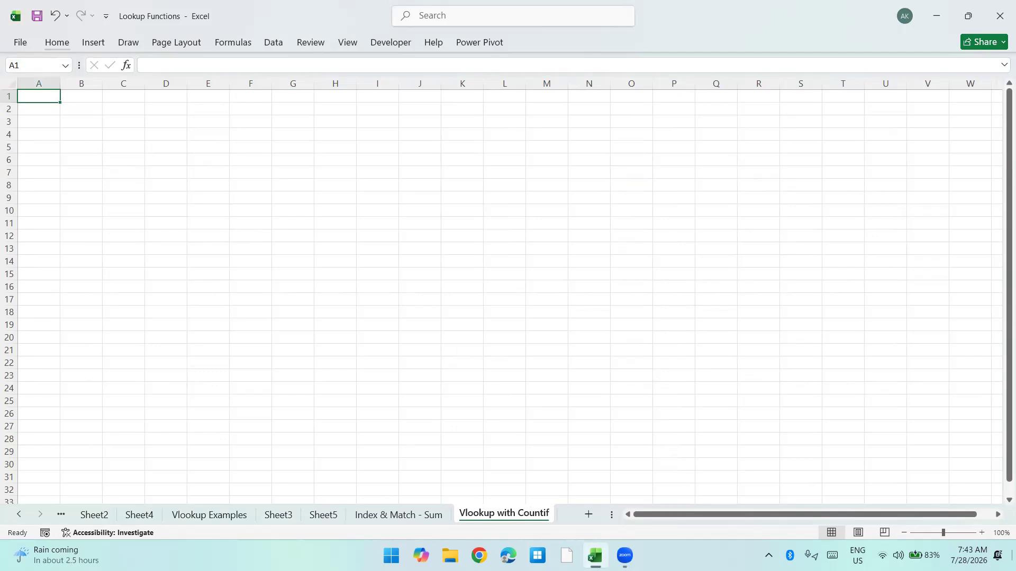
Step: Enter the headers Months, Days and Num-1 in cells B1 to D1 of the new sheet
{"action": "left_click", "coordinate": [982, 533]}
{"action": "left_click", "coordinate": [982, 533]}
{"action": "left_click", "coordinate": [981, 533]}
{"action": "left_click", "coordinate": [982, 534]}
{"action": "left_click", "coordinate": [982, 533]}
{"action": "left_click", "coordinate": [743, 389]}
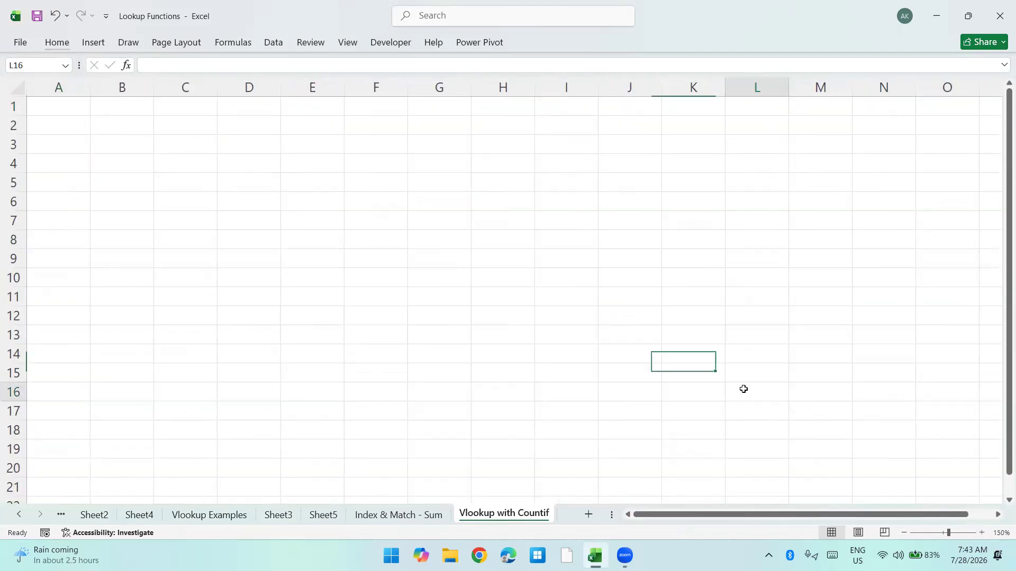
{"action": "key", "text": "ctrl+Home"}
{"action": "key", "text": "Right"}
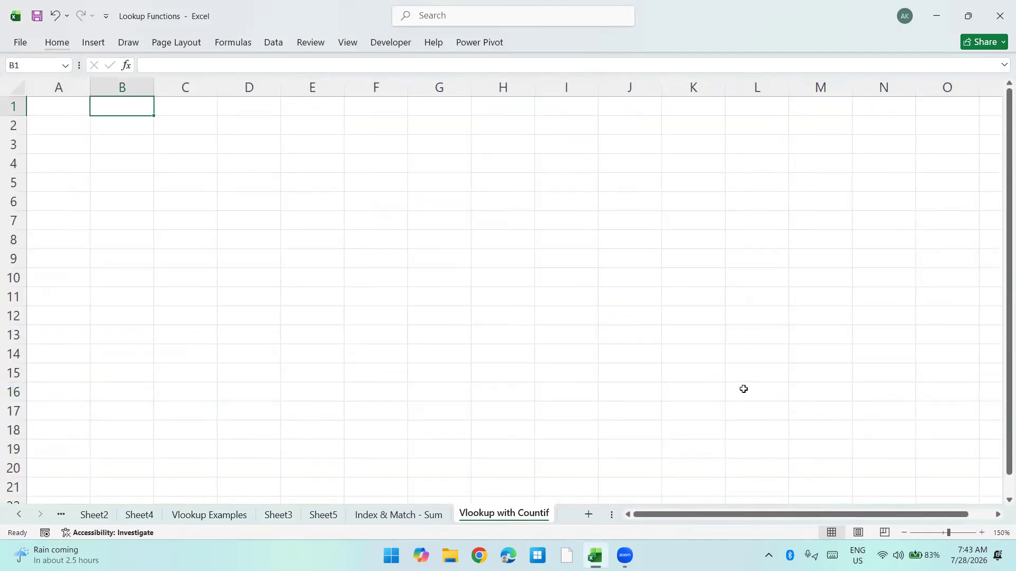
{"action": "type", "text": "Months"}
{"action": "key", "text": "Tab"}
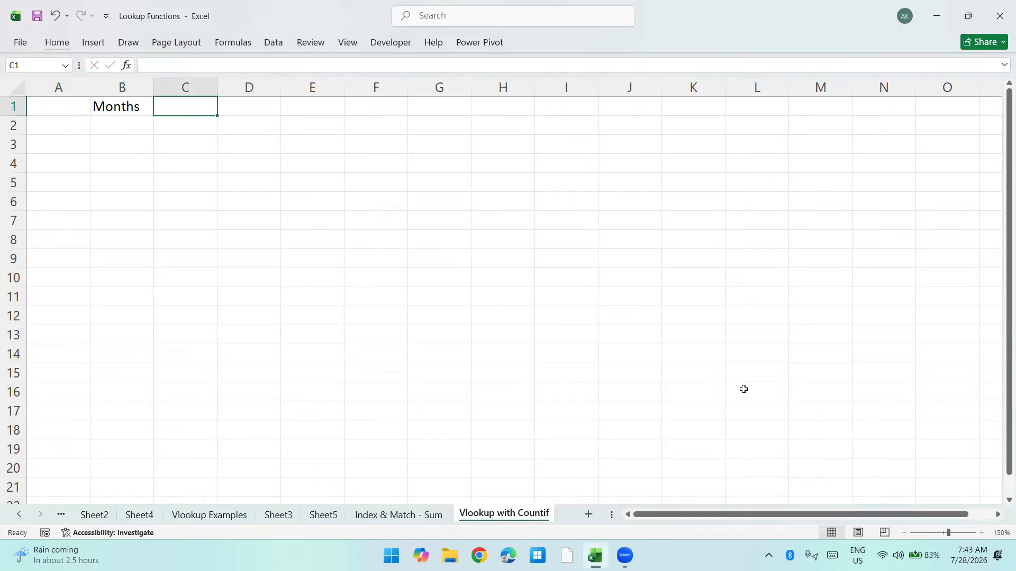
{"action": "type", "text": "Days"}
{"action": "key", "text": "Tab"}
{"action": "type", "text": "N"}
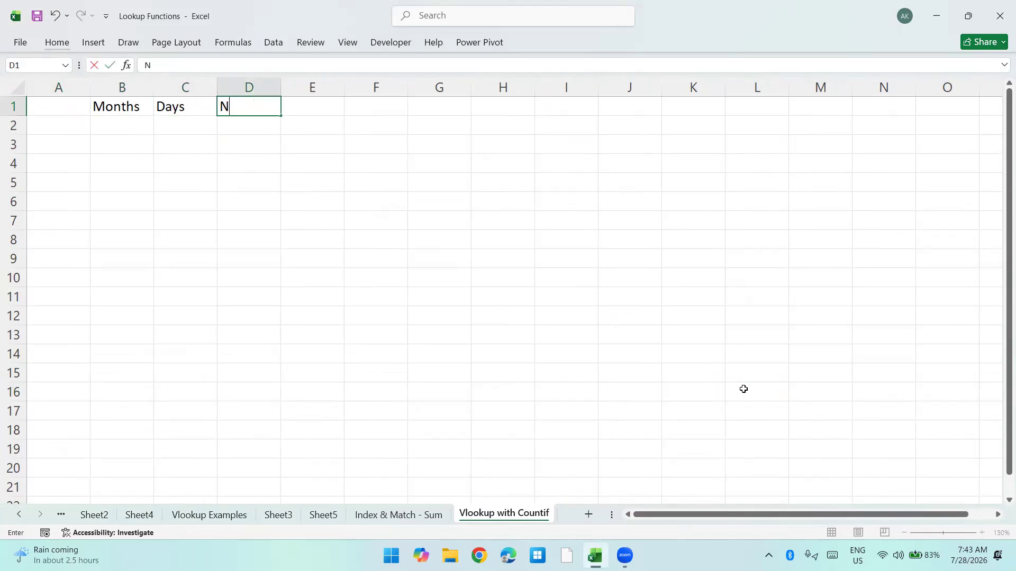
{"action": "type", "text": "um-1"}
{"action": "key", "text": "Return"}
Step: Extend the Num-1 header across D1:G1 as a fill series up to Num-4
{"action": "key", "text": "Up"}
{"action": "key", "text": "shift+Right"}
{"action": "key", "text": "shift+Right"}
{"action": "key", "text": "shift+Right"}
{"action": "key", "text": "alt+e"}
{"action": "key", "text": "i"}
{"action": "key", "text": "s"}
{"action": "key", "text": "Return"}
Step: Enter January in B2 as the first entry under the Months header
{"action": "key", "text": "Left"}
{"action": "key", "text": "Left"}
{"action": "key", "text": "Down"}
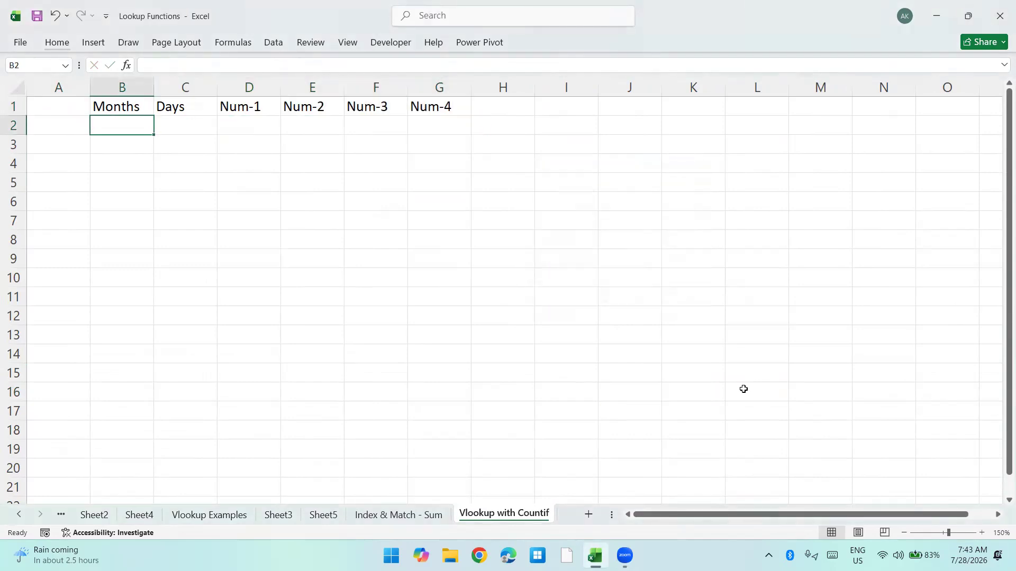
{"action": "type", "text": "January"}
{"action": "key", "text": "Up"}
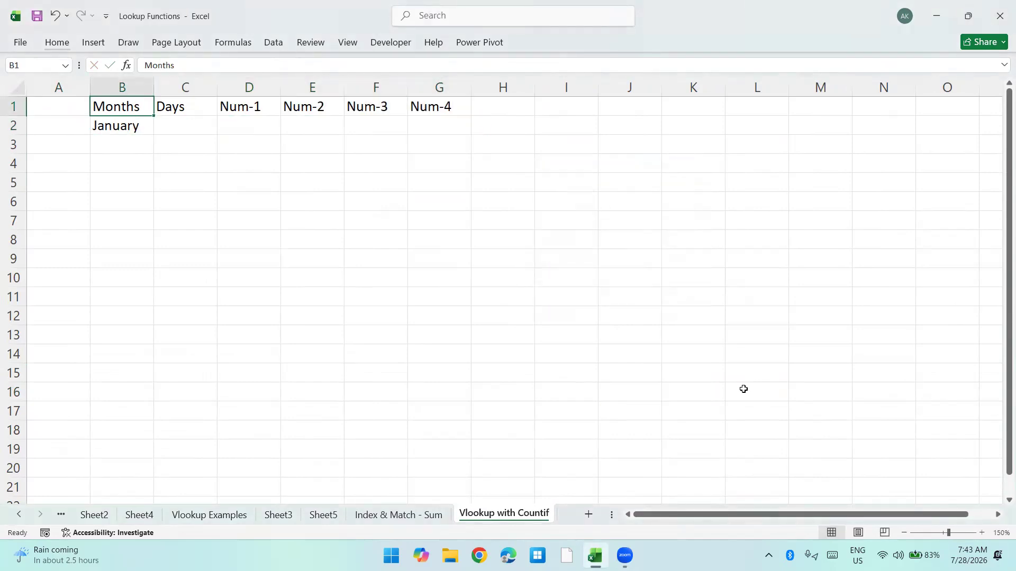
Step: Extend January in B2 down to B191 as an AutoFill series of month names
{"action": "key", "text": "Down"}
{"action": "key", "text": "shift+Down"}
{"action": "key", "text": "shift+Down"}
{"action": "key", "text": "shift+Down"}
{"action": "key", "text": "shift+Down"}
{"action": "key", "text": "shift+Down"}
{"action": "key", "text": "shift+Down"}
{"action": "key", "text": "shift+Down"}
{"action": "key", "text": "shift+Down"}
{"action": "key", "text": "shift+Down"}
{"action": "key", "text": "shift+Down"}
{"action": "key", "text": "shift+Down"}
{"action": "key", "text": "shift+Down"}
{"action": "key", "text": "shift+Down"}
{"action": "key", "text": "shift+Down"}
{"action": "key", "text": "shift+Down"}
{"action": "key", "text": "shift+Down"}
{"action": "key", "text": "shift+Down"}
{"action": "key", "text": "shift+Down"}
{"action": "key", "text": "shift+Down"}
{"action": "key", "text": "shift+Down"}
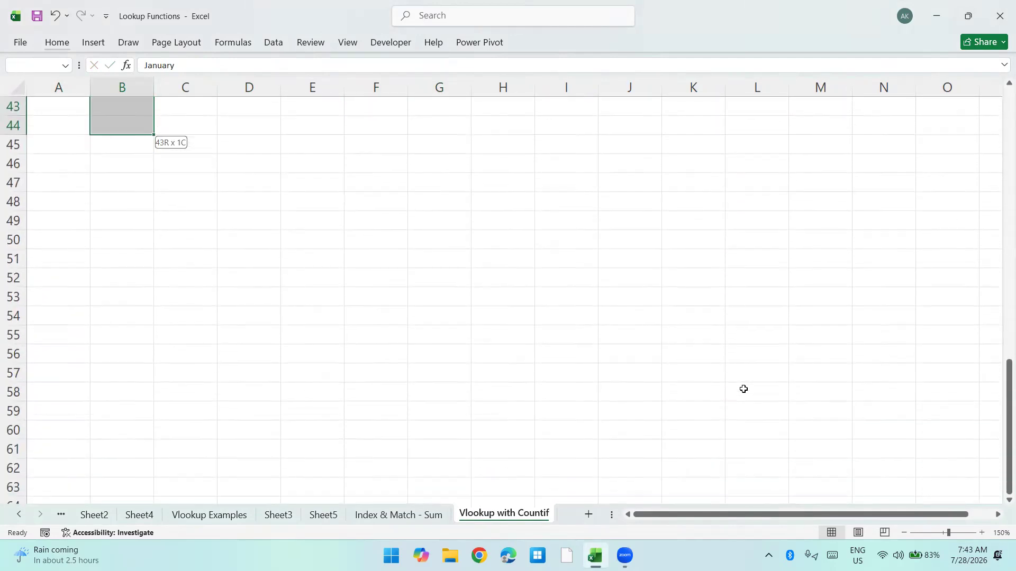
{"action": "key", "text": "shift+Down"}
{"action": "key", "text": "shift+Down"}
{"action": "key", "text": "shift+Down"}
{"action": "key", "text": "shift+Down"}
{"action": "key", "text": "shift+Down"}
{"action": "key", "text": "shift+Down"}
{"action": "key", "text": "shift+Down"}
{"action": "key", "text": "shift+Down"}
{"action": "key", "text": "shift+Down"}
{"action": "key", "text": "shift+Down"}
{"action": "key", "text": "shift+Down"}
{"action": "key", "text": "shift+Down"}
{"action": "key", "text": "shift+Down"}
{"action": "key", "text": "shift+Down"}
{"action": "key", "text": "shift+Down"}
{"action": "key", "text": "shift+Down"}
{"action": "key", "text": "shift+Down"}
{"action": "key", "text": "shift+Down"}
{"action": "key", "text": "shift+Down"}
{"action": "key", "text": "shift+Down"}
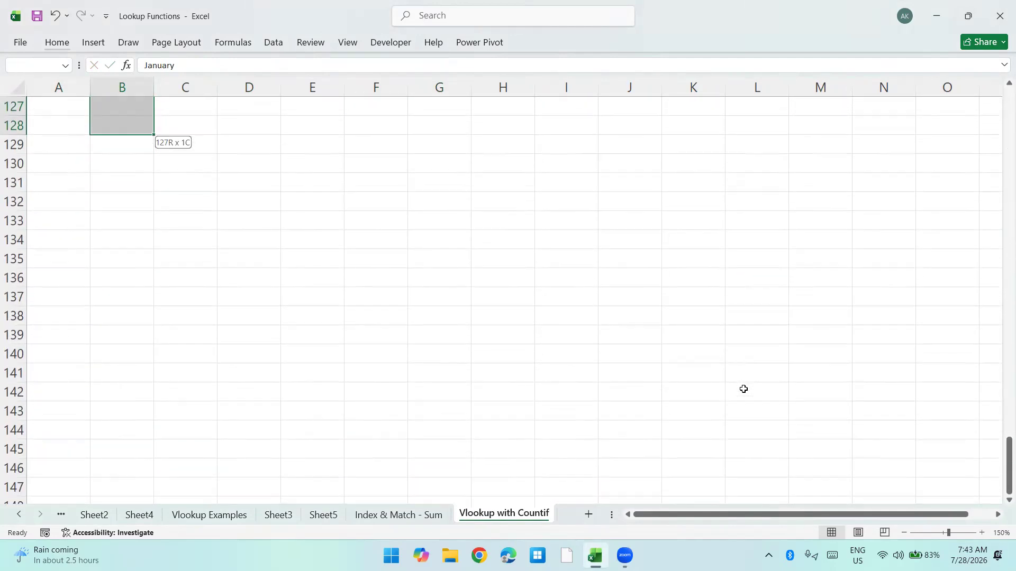
{"action": "key", "text": "shift+Down"}
{"action": "key", "text": "shift+Down"}
{"action": "key", "text": "shift+Down"}
{"action": "key", "text": "shift+Down"}
{"action": "key", "text": "shift+Down"}
{"action": "key", "text": "shift+Down"}
{"action": "key", "text": "shift+Down"}
{"action": "key", "text": "shift+Down"}
{"action": "key", "text": "shift+Down"}
{"action": "key", "text": "shift+Down"}
{"action": "key", "text": "shift+Down"}
{"action": "key", "text": "shift+Down"}
{"action": "key", "text": "shift+Down"}
{"action": "key", "text": "shift+Down"}
{"action": "key", "text": "shift+Down"}
{"action": "key", "text": "shift+Down"}
{"action": "key", "text": "shift+Down"}
{"action": "key", "text": "shift+Down"}
{"action": "key", "text": "shift+Down"}
{"action": "key", "text": "shift+Down"}
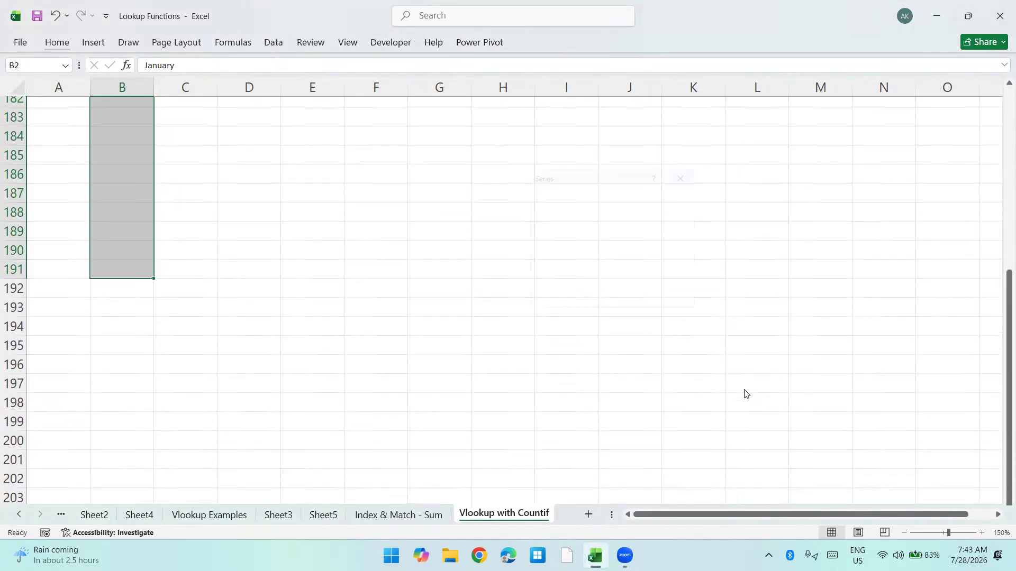
{"action": "key", "text": "ctrl+BackSpace"}
Step: Enter Sunday in C2 and extend it down to C191 as an AutoFill series of weekday names
{"action": "key", "text": "Right"}
{"action": "type", "text": "Sunday"}
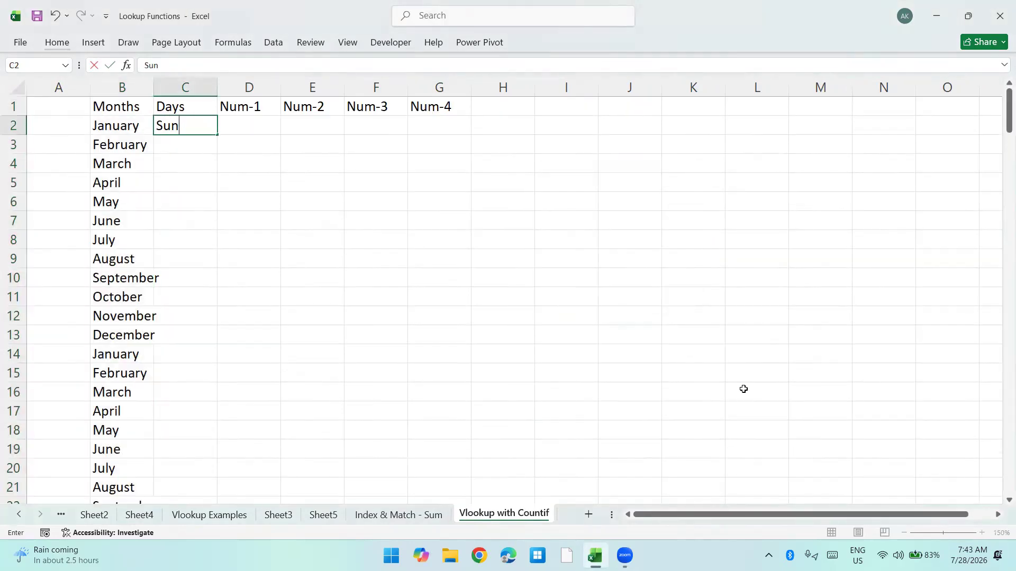
{"action": "key", "text": "Left"}
{"action": "key", "text": "ctrl+Down"}
{"action": "key", "text": "Right"}
{"action": "key", "text": "ctrl+shift+Up"}
{"action": "key", "text": "alt+e"}
{"action": "key", "text": "i"}
{"action": "key", "text": "s"}
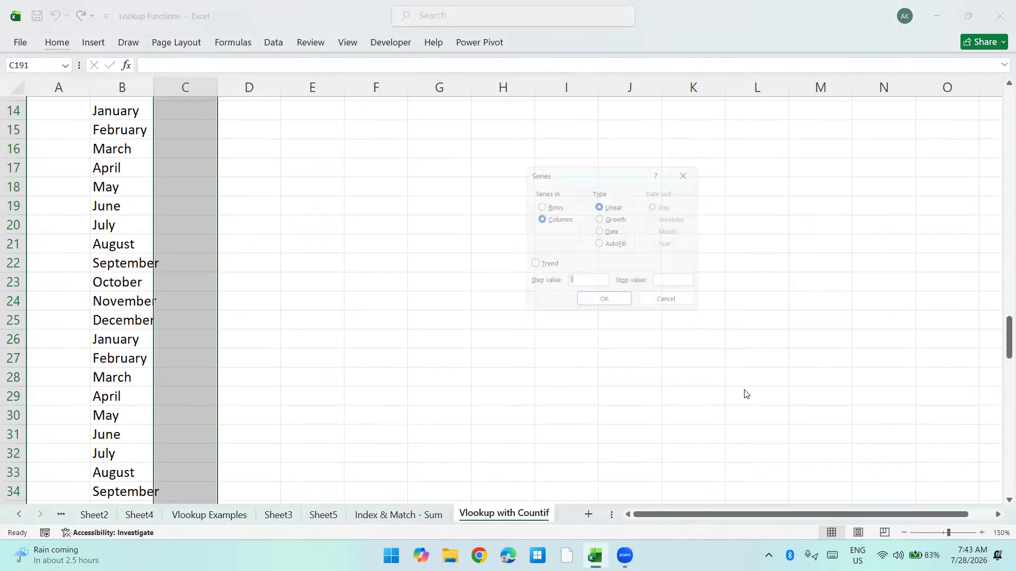
{"action": "key", "text": "alt+f"}
{"action": "key", "text": "Return"}
Step: Enter the formula =RANDBETWEEN(10,100) in D2 under the Num-1 header
{"action": "key", "text": "Right"}
{"action": "key", "text": "ctrl+Up"}
{"action": "key", "text": "Down"}
{"action": "type", "text": "=rand"}
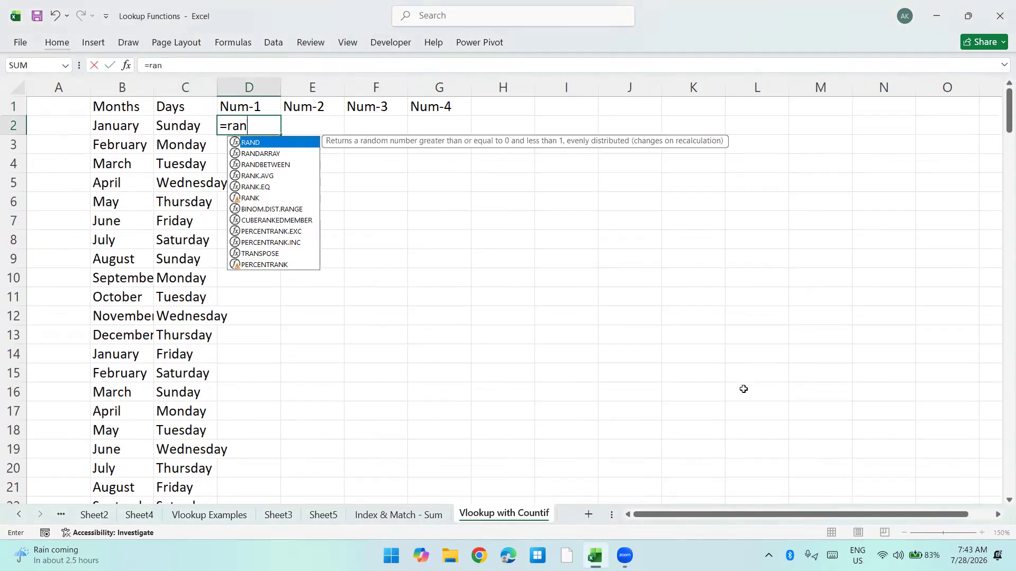
{"action": "key", "text": "Down"}
{"action": "key", "text": "Tab"}
{"action": "type", "text": "10,100"}
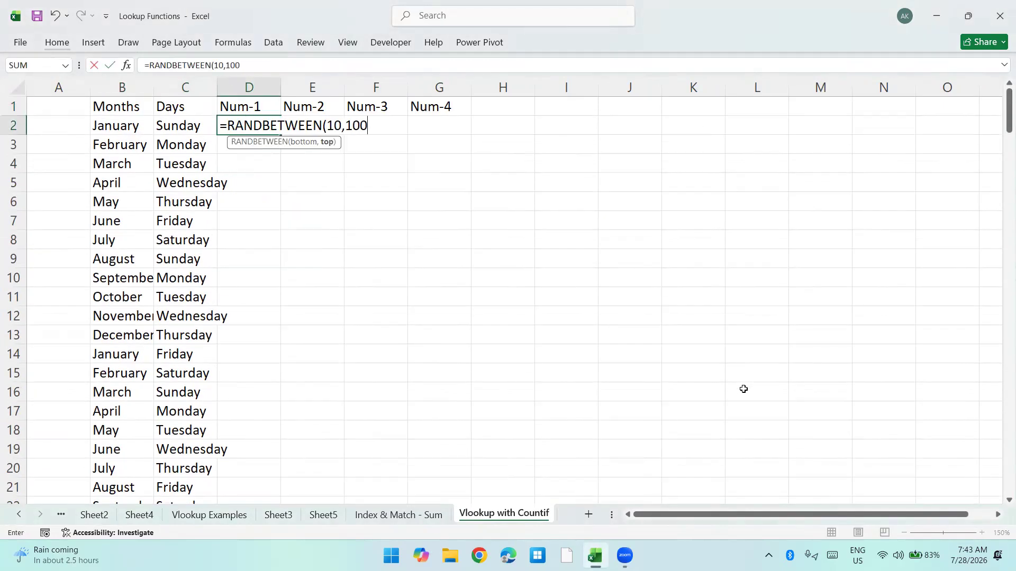
{"action": "key", "text": "ctrl+Return"}
Step: Copy the RANDBETWEEN formula from D2 across D2:G2 for all four Num columns
{"action": "key", "text": "ctrl+c"}
{"action": "key", "text": "Up"}
{"action": "key", "text": "ctrl+Right"}
{"action": "key", "text": "ctrl+shift+Left"}
{"action": "key", "text": "ctrl+v"}
Step: Copy the random-number formulas in D2:G2 down through row 191
{"action": "key", "text": "ctrl+c"}
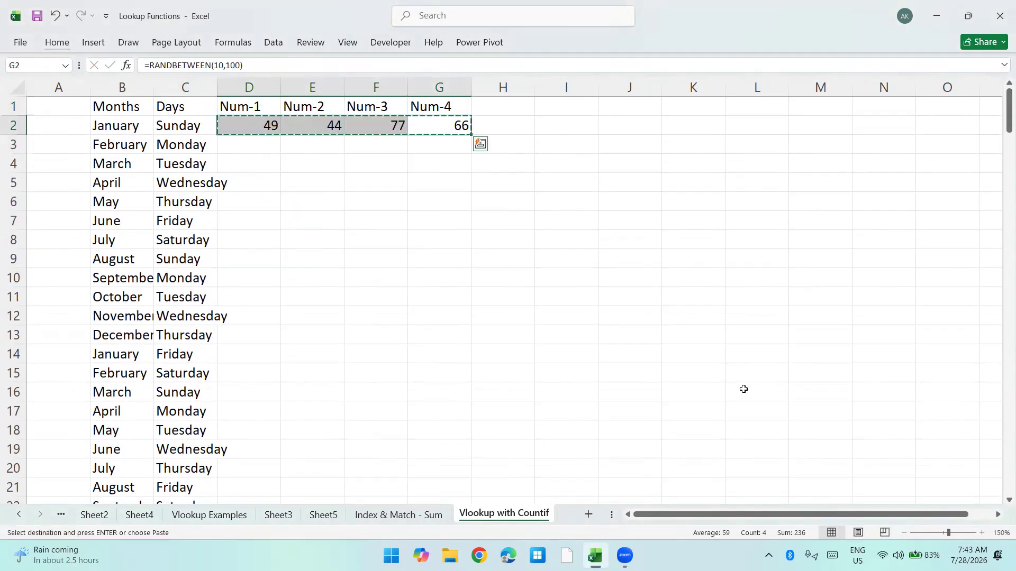
{"action": "key", "text": "Down"}
{"action": "key", "text": "ctrl+Left"}
{"action": "key", "text": "ctrl+Down"}
{"action": "key", "text": "Right"}
{"action": "key", "text": "ctrl+shift+Up"}
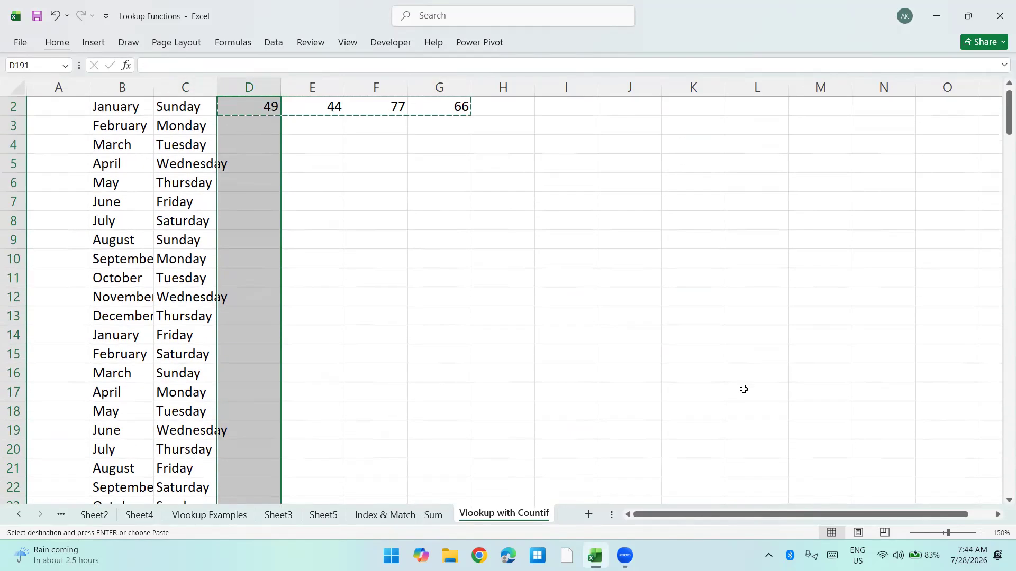
{"action": "key", "text": "ctrl+v"}
Step: Replace the RANDBETWEEN formulas in the four Num columns with their static values
{"action": "key", "text": "ctrl+c"}
{"action": "key", "text": "ctrl+alt+v"}
{"action": "key", "text": "v"}
{"action": "key", "text": "Return"}
Step: Make the header row B1:G1 bold
{"action": "key", "text": "ctrl+Left"}
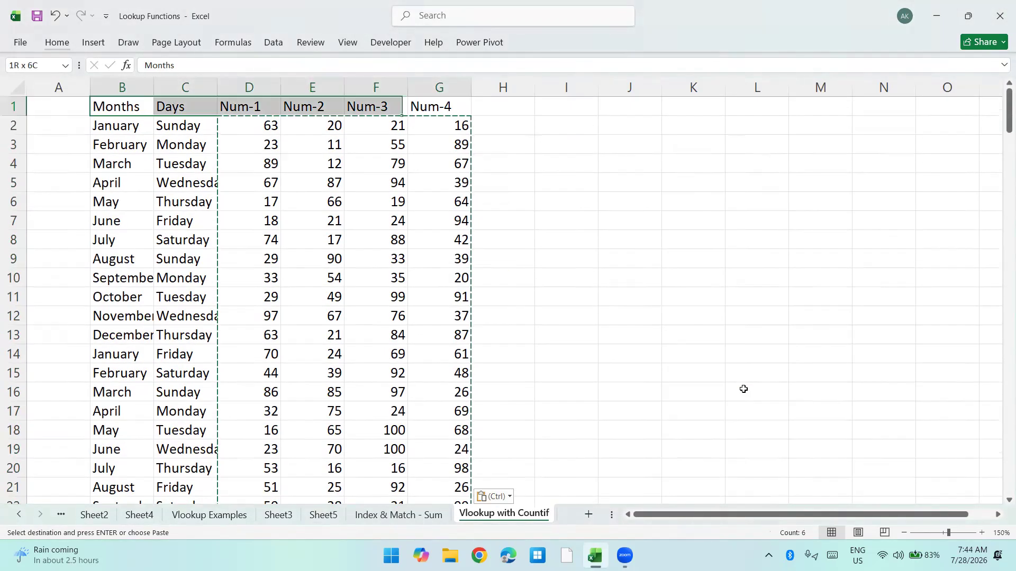
{"action": "key", "text": "Escape"}
{"action": "key", "text": "Down"}
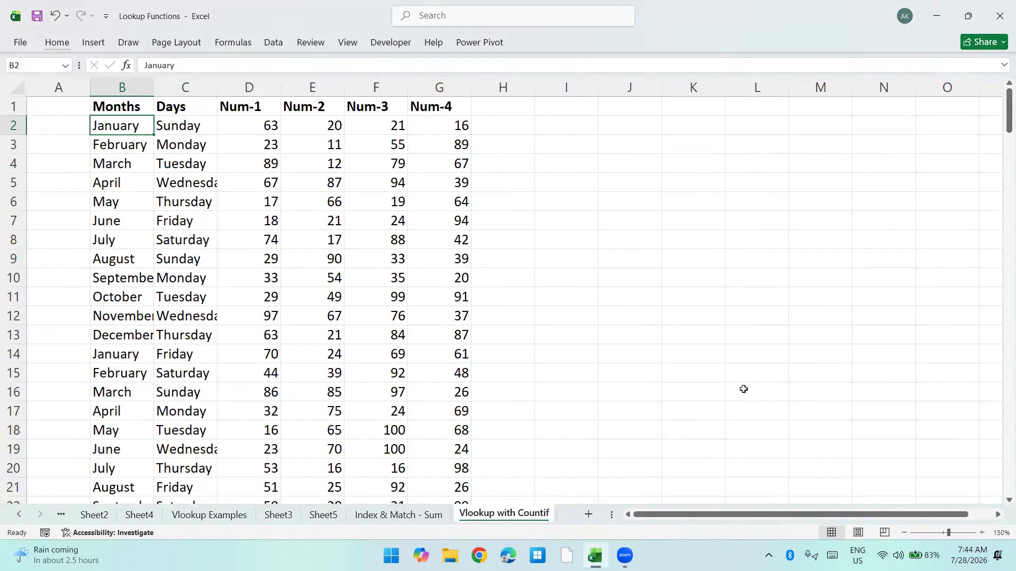
Step: Copy the Months header and January from B1:B2 and paste them transposed into J1:K1
{"action": "key", "text": "shift+Down"}
{"action": "key", "text": "shift+Down"}
{"action": "key", "text": "shift+Down"}
{"action": "key", "text": "shift+Down"}
{"action": "key", "text": "shift+Down"}
{"action": "key", "text": "shift+Up"}
{"action": "key", "text": "shift+Up"}
{"action": "key", "text": "Up"}
{"action": "key", "text": "Down"}
{"action": "key", "text": "Up"}
{"action": "key", "text": "shift+Down"}
{"action": "key", "text": "ctrl+c"}
{"action": "key", "text": "Right"}
{"action": "key", "text": "Right"}
{"action": "key", "text": "Right"}
{"action": "key", "text": "Right"}
{"action": "key", "text": "Right"}
{"action": "key", "text": "Right"}
{"action": "key", "text": "Right"}
{"action": "key", "text": "Right"}
{"action": "key", "text": "Right"}
{"action": "key", "text": "Left"}
{"action": "key", "text": "ctrl+alt+v"}
{"action": "key", "text": "e"}
{"action": "key", "text": "Return"}
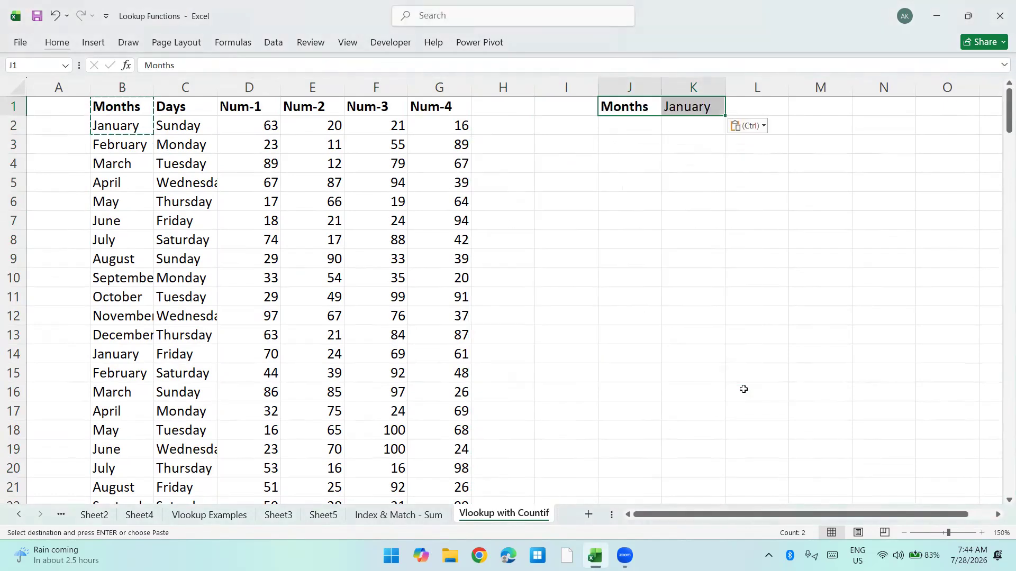
Step: Make the lookup month in K1 bold and set it to March
{"action": "key", "text": "Right"}
{"action": "key", "text": "ctrl+b"}
{"action": "key", "text": "Escape"}
{"action": "type", "text": "March"}
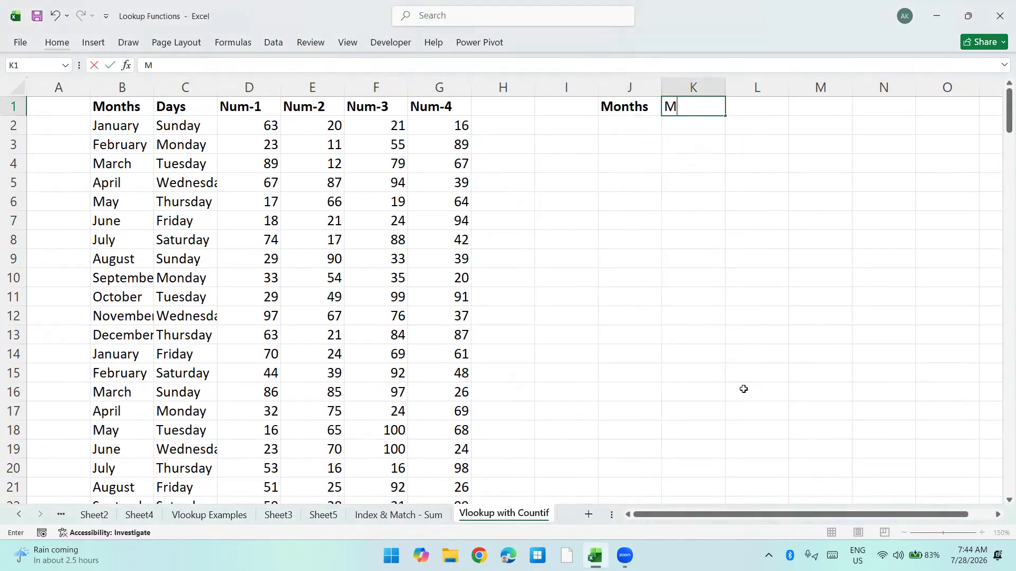
{"action": "key", "text": "Return"}
Step: Copy the header row B1:G1 and paste it at J4 as the headings of the results table
{"action": "key", "text": "Left"}
{"action": "key", "text": "Left"}
{"action": "key", "text": "Left"}
{"action": "key", "text": "Left"}
{"action": "key", "text": "Home"}
{"action": "key", "text": "Up"}
{"action": "key", "text": "Right"}
{"action": "key", "text": "ctrl+shift+Right"}
{"action": "key", "text": "ctrl+c"}
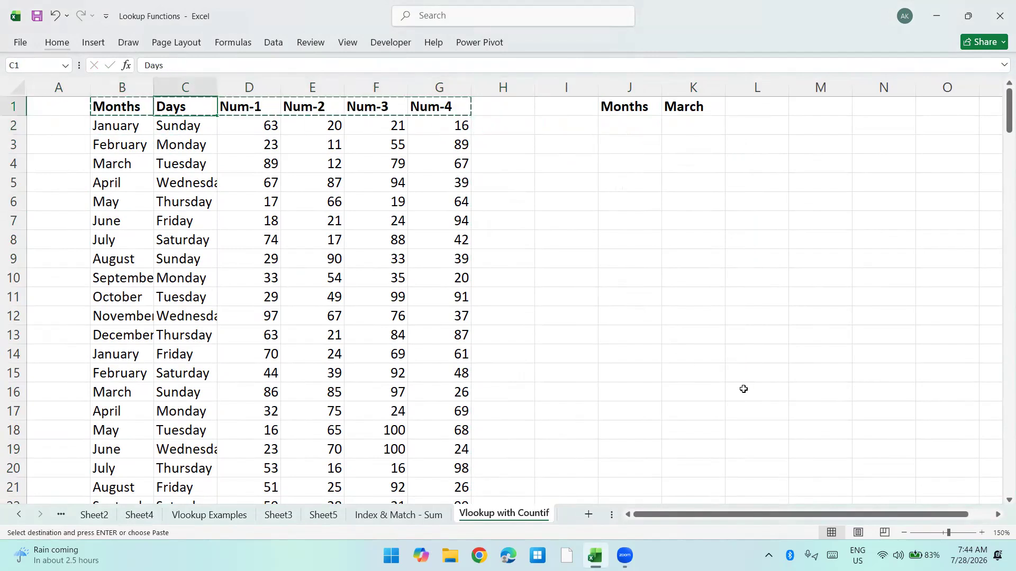
{"action": "key", "text": "Right"}
{"action": "key", "text": "Right"}
{"action": "key", "text": "Right"}
{"action": "key", "text": "Right"}
{"action": "key", "text": "Right"}
{"action": "key", "text": "Right"}
{"action": "key", "text": "Right"}
{"action": "key", "text": "Right"}
{"action": "key", "text": "Right"}
{"action": "key", "text": "Right"}
{"action": "key", "text": "Down"}
{"action": "key", "text": "Down"}
{"action": "key", "text": "Down"}
{"action": "key", "text": "Left"}
{"action": "key", "text": "Left"}
{"action": "key", "text": "ctrl+v"}
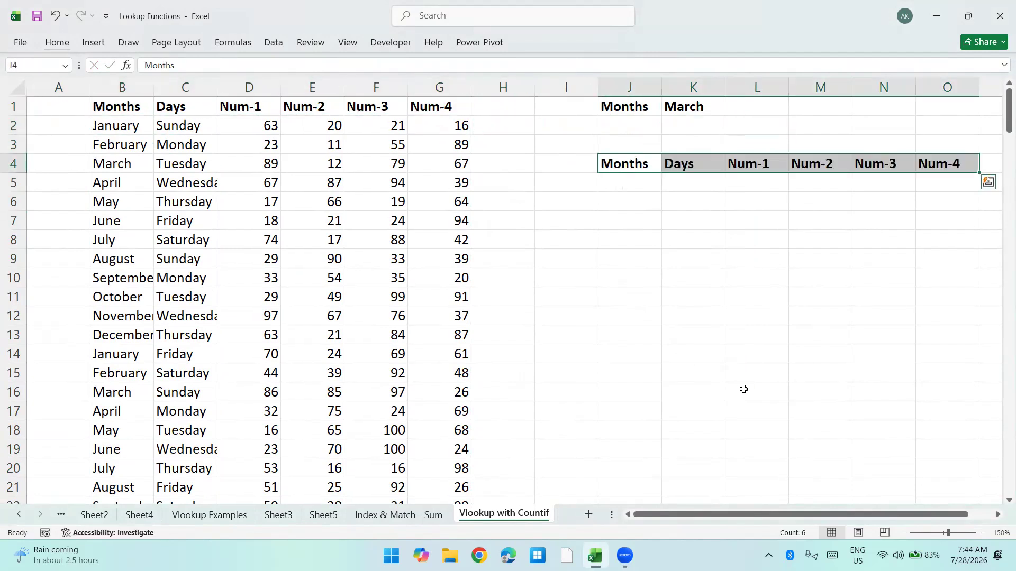
Step: Add filters to the header row of the Months data table starting at B1
{"action": "key", "text": "Left"}
{"action": "key", "text": "Left"}
{"action": "key", "text": "Left"}
{"action": "key", "text": "Left"}
{"action": "key", "text": "Left"}
{"action": "key", "text": "Left"}
{"action": "key", "text": "Left"}
{"action": "key", "text": "Left"}
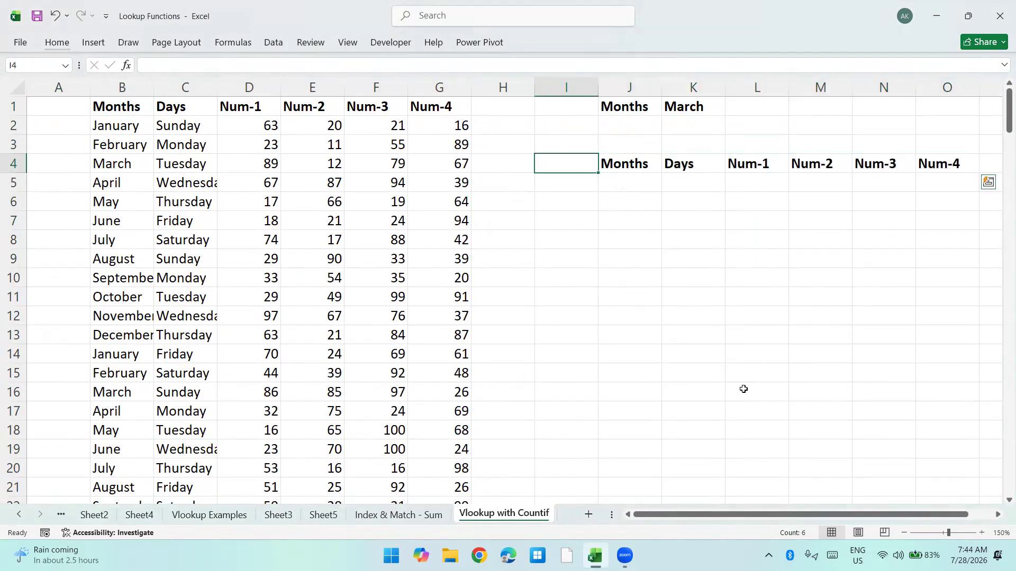
{"action": "key", "text": "Up"}
{"action": "key", "text": "Up"}
{"action": "key", "text": "Up"}
{"action": "key", "text": "ctrl+shift+l"}
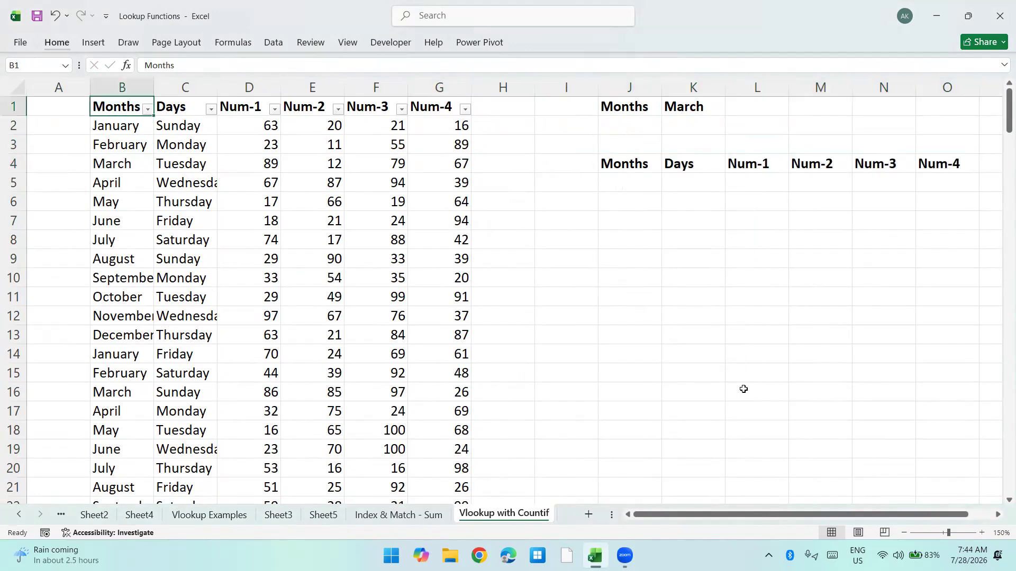
Step: Filter the Months column to show only the March rows
{"action": "key", "text": "alt+Down"}
{"action": "key", "text": "Down"}
{"action": "key", "text": "Down"}
{"action": "key", "text": "Down"}
{"action": "key", "text": "Down"}
{"action": "key", "text": "Down"}
{"action": "key", "text": "Down"}
{"action": "key", "text": "Up"}
{"action": "type", "text": "mar"}
{"action": "key", "text": "Return"}
Step: Select the filtered March rows across columns B to G, and remove the filters from the table
{"action": "key", "text": "Down"}
{"action": "key", "text": "ctrl+shift+Down"}
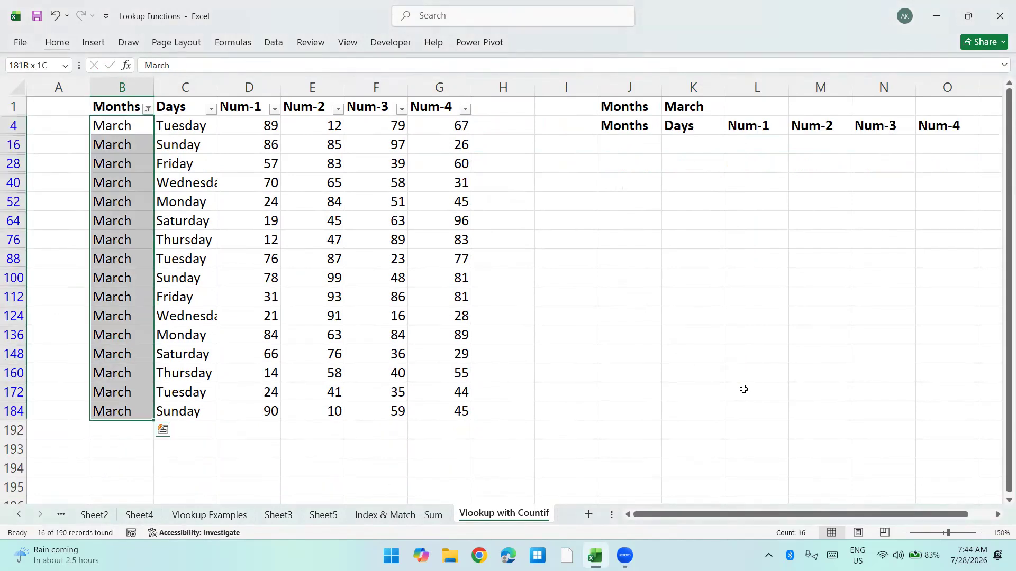
{"action": "key", "text": "ctrl+shift+Right"}
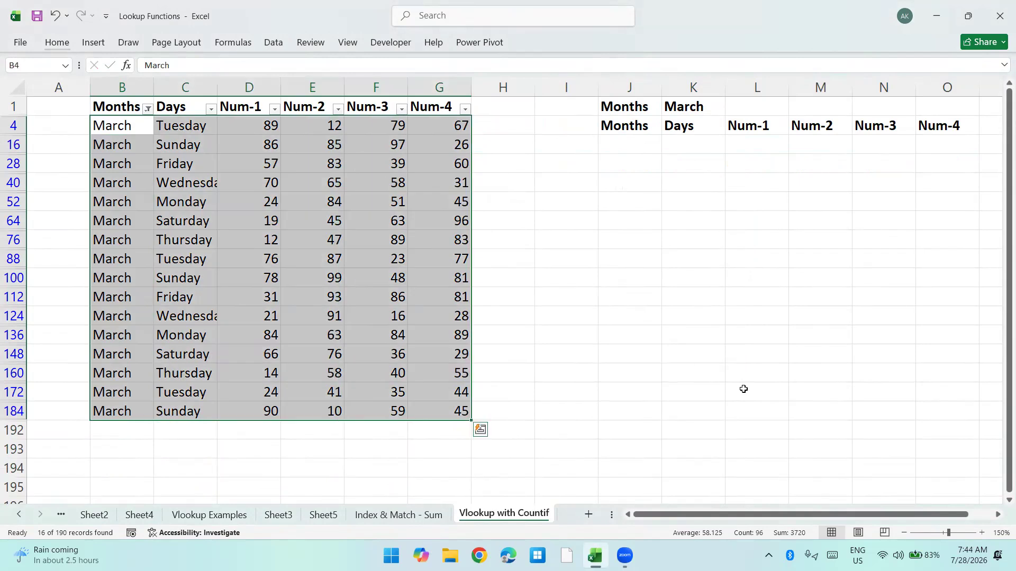
{"action": "key", "text": "ctrl+shift+l"}
{"action": "key", "text": "Right"}
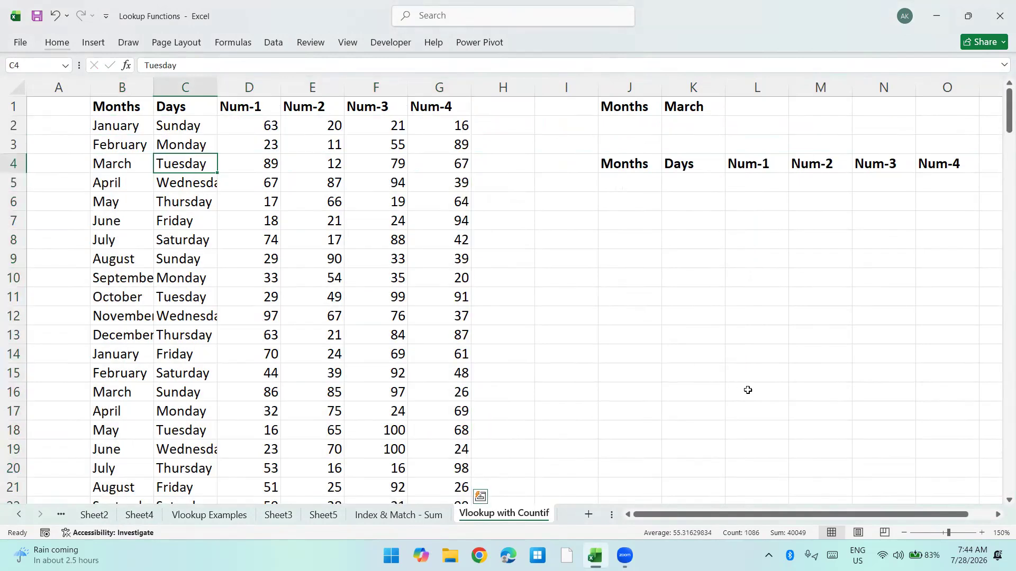
Step: Begin a VLOOKUP formula in J5 with the absolute reference $K$1 as its lookup value
{"action": "key", "text": "ctrl+Right"}
{"action": "key", "text": "ctrl+Right"}
{"action": "key", "text": "Right"}
{"action": "key", "text": "Right"}
{"action": "key", "text": "Down"}
{"action": "key", "text": "Down"}
{"action": "key", "text": "Left"}
{"action": "key", "text": "Left"}
{"action": "key", "text": "Up"}
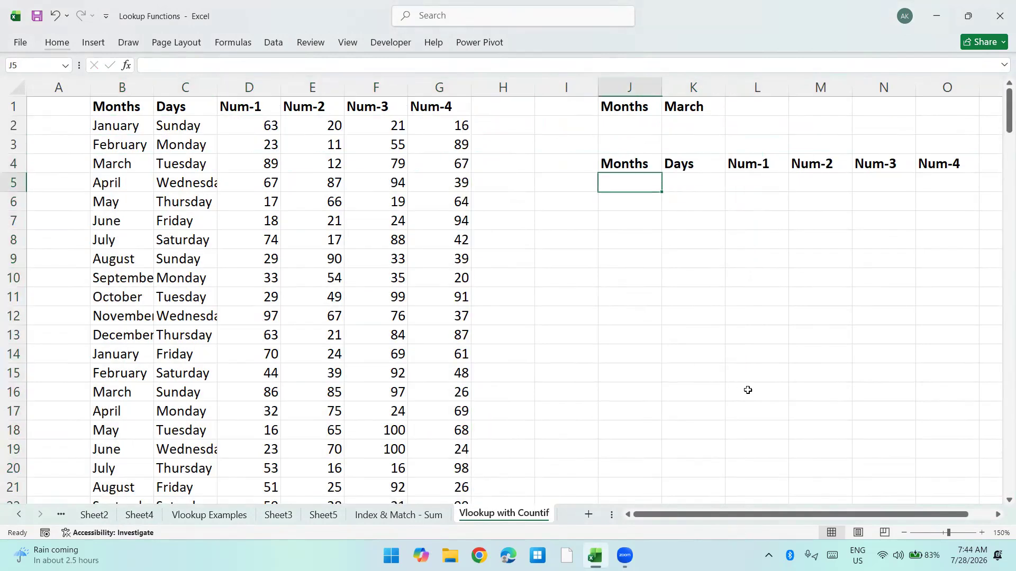
{"action": "type", "text": "=vlo"}
{"action": "key", "text": "Tab"}
{"action": "key", "text": "Up"}
{"action": "key", "text": "Up"}
{"action": "key", "text": "Up"}
{"action": "key", "text": "Up"}
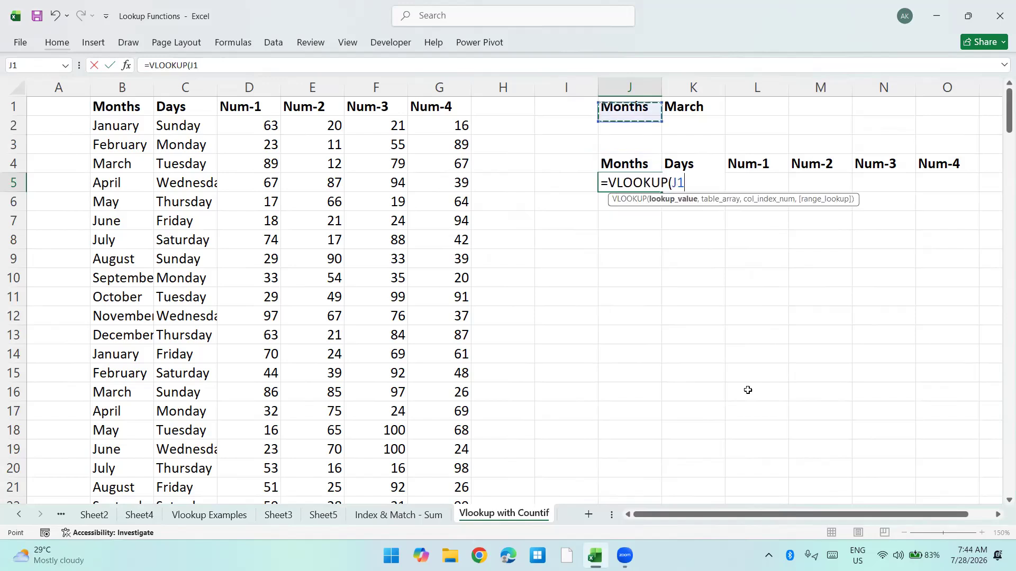
{"action": "key", "text": "Right"}
{"action": "key", "text": "F4"}
{"action": "type", "text": ","}
Step: Complete the J5 VLOOKUP with table array $B$1:$G$191, column index 2 and match type 0
{"action": "key", "text": "ctrl+Left"}
{"action": "key", "text": "ctrl+Left"}
{"action": "key", "text": "ctrl+Up"}
{"action": "key", "text": "ctrl+shift+Right"}
{"action": "key", "text": "ctrl+shift+Right"}
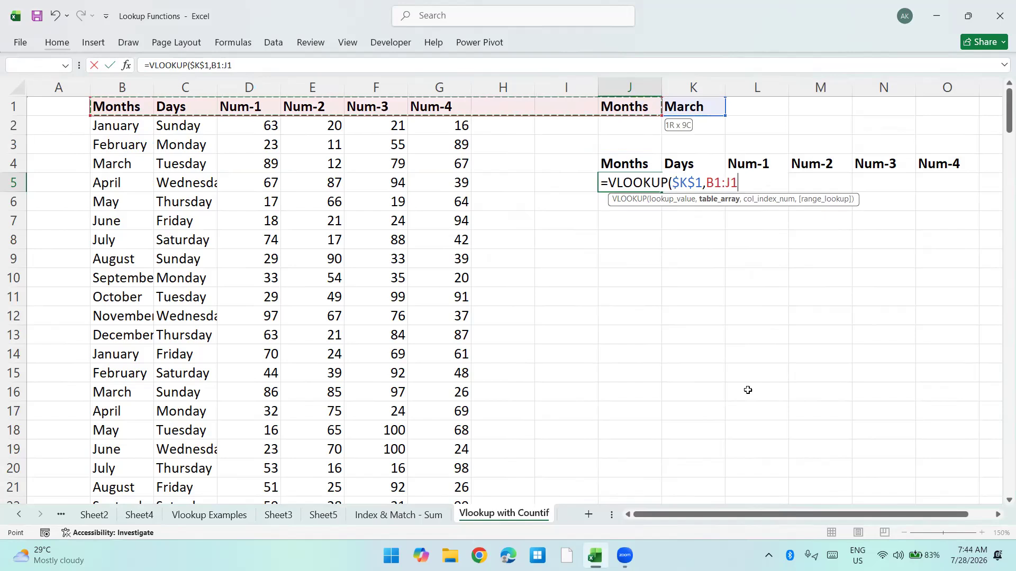
{"action": "key", "text": "ctrl+shift+Left"}
{"action": "key", "text": "ctrl+shift+Down"}
{"action": "key", "text": "F4"}
{"action": "type", "text": ",2,0"}
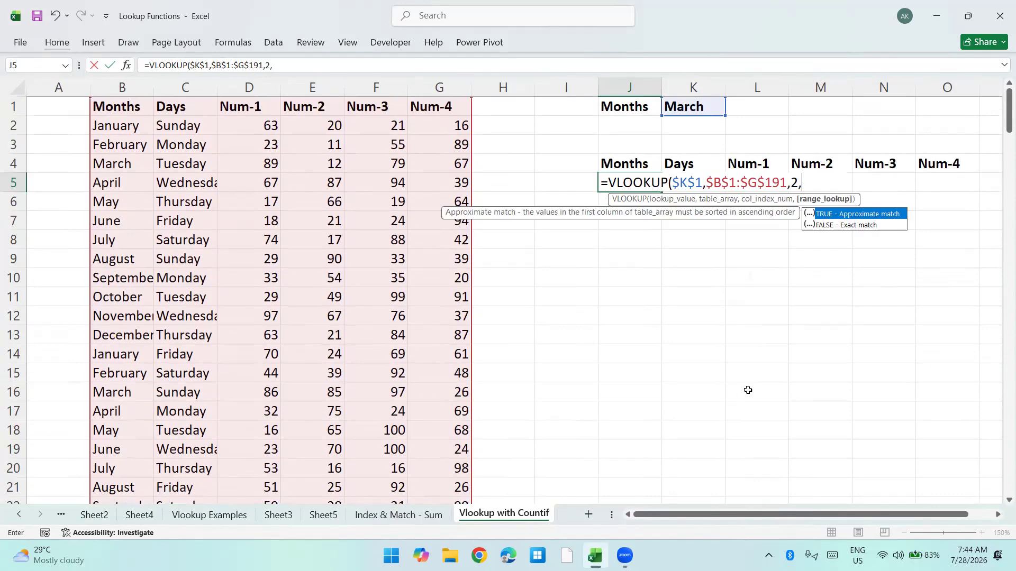
{"action": "key", "text": "Return"}
Step: Copy the VLOOKUP formula from J5 down to J13 and clear the filled cells
{"action": "key", "text": "Up"}
{"action": "key", "text": "ctrl+c"}
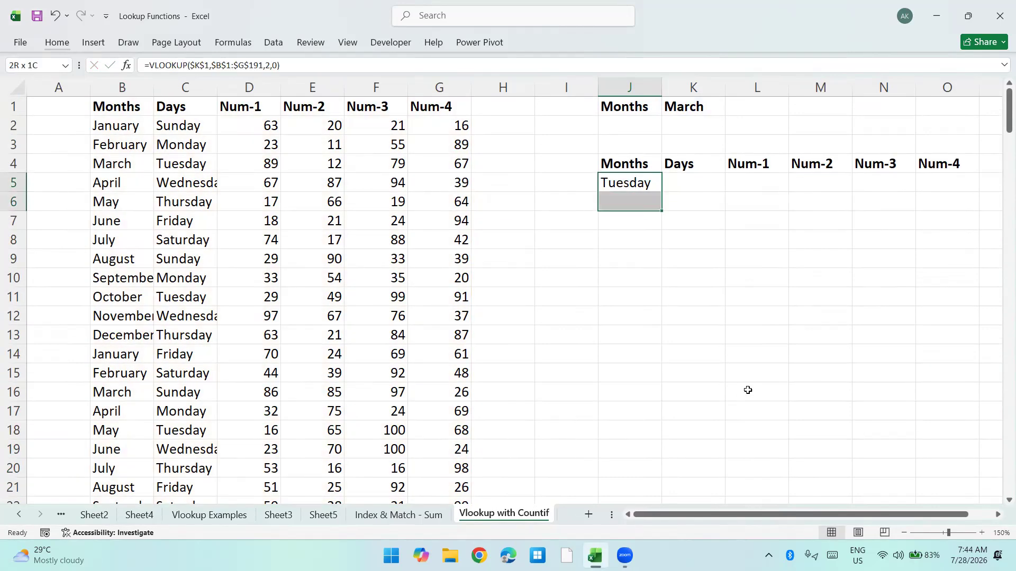
{"action": "key", "text": "shift+Down"}
{"action": "key", "text": "shift+Down"}
{"action": "key", "text": "shift+Down"}
{"action": "key", "text": "shift+Down"}
{"action": "key", "text": "shift+Down"}
{"action": "key", "text": "shift+Down"}
{"action": "key", "text": "shift+Down"}
{"action": "key", "text": "shift+Down"}
{"action": "key", "text": "ctrl+v"}
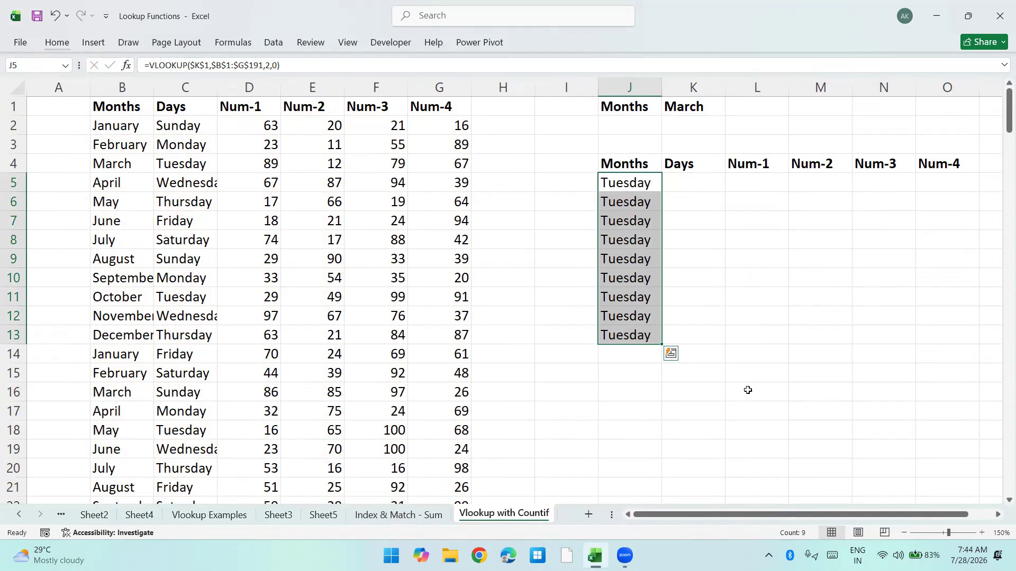
{"action": "key", "text": "Delete"}
Step: Enter the heading Unique in A1 and make it bold
{"action": "key", "text": "Home"}
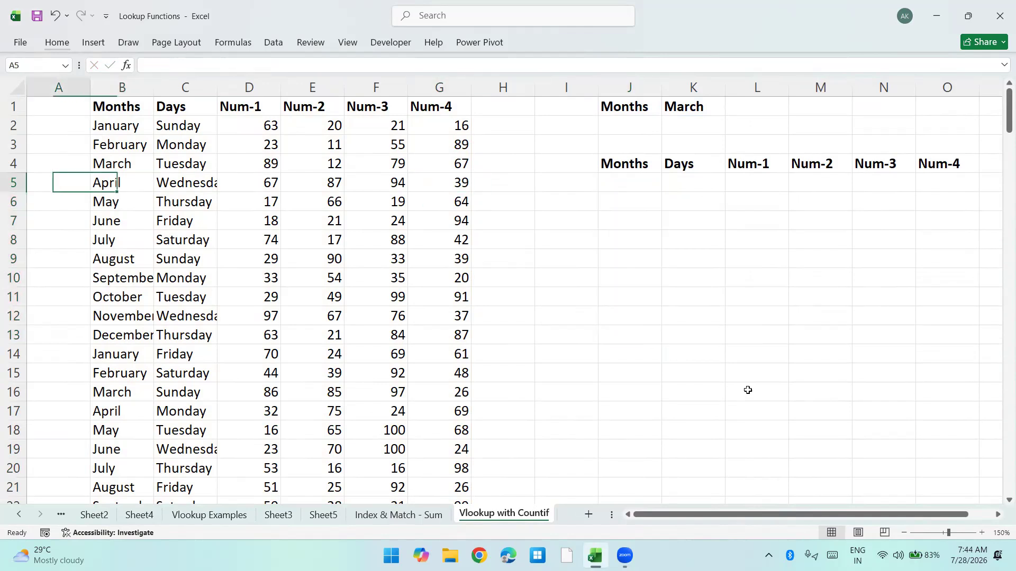
{"action": "key", "text": "ctrl+Home"}
{"action": "type", "text": "Unique"}
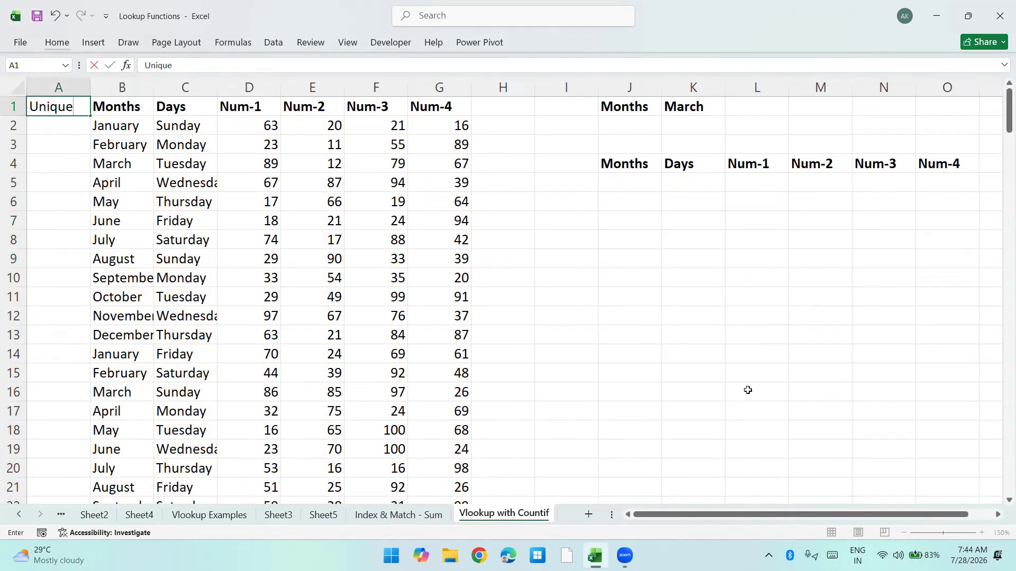
{"action": "key", "text": "Return"}
{"action": "key", "text": "Up"}
{"action": "key", "text": "ctrl+b"}
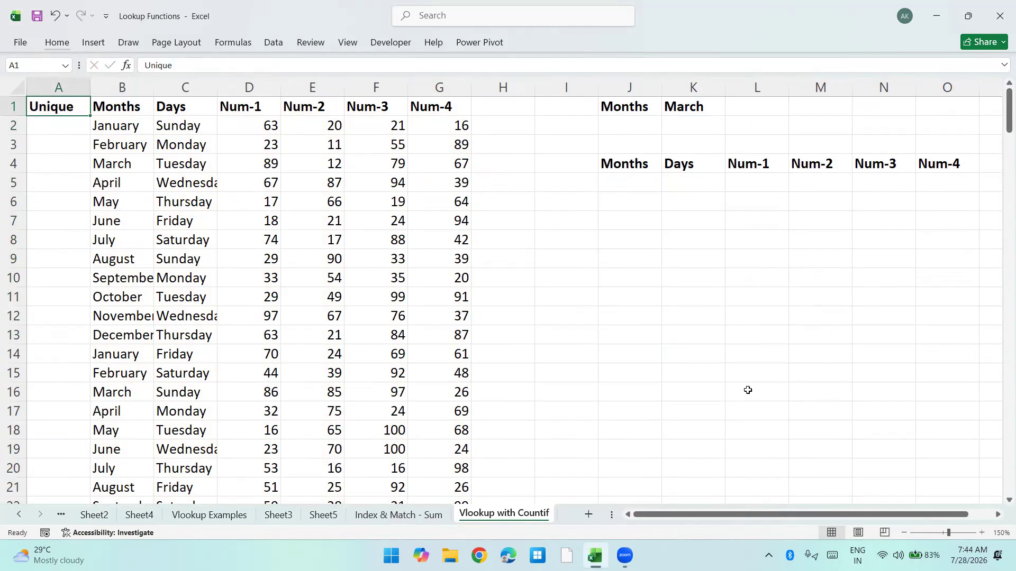
Step: Enter =COUNTIF(B:B,B2) in A2 to count the month over the whole of column B
{"action": "key", "text": "Down"}
{"action": "type", "text": "=countif"}
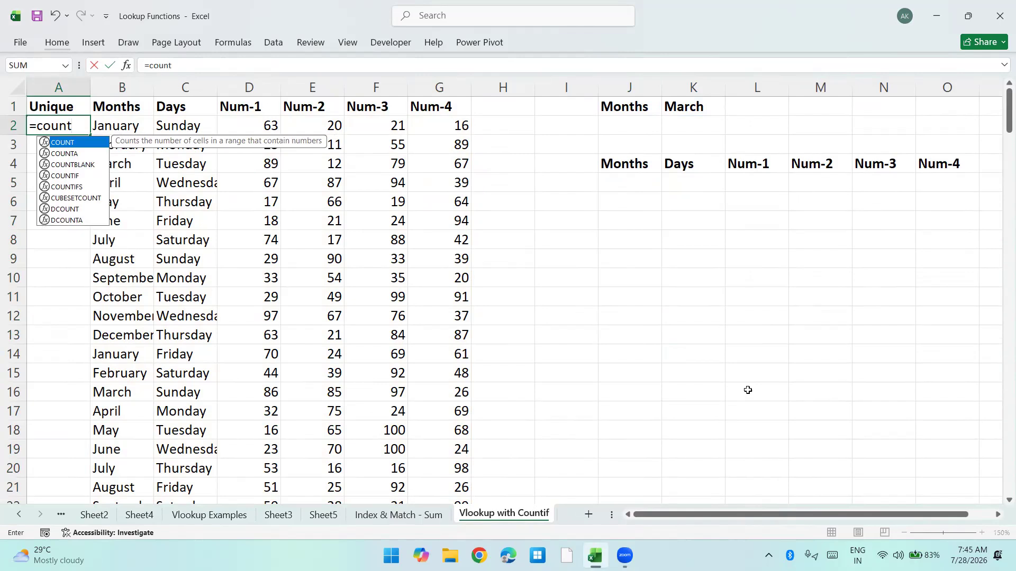
{"action": "key", "text": "Tab"}
{"action": "key", "text": "Right"}
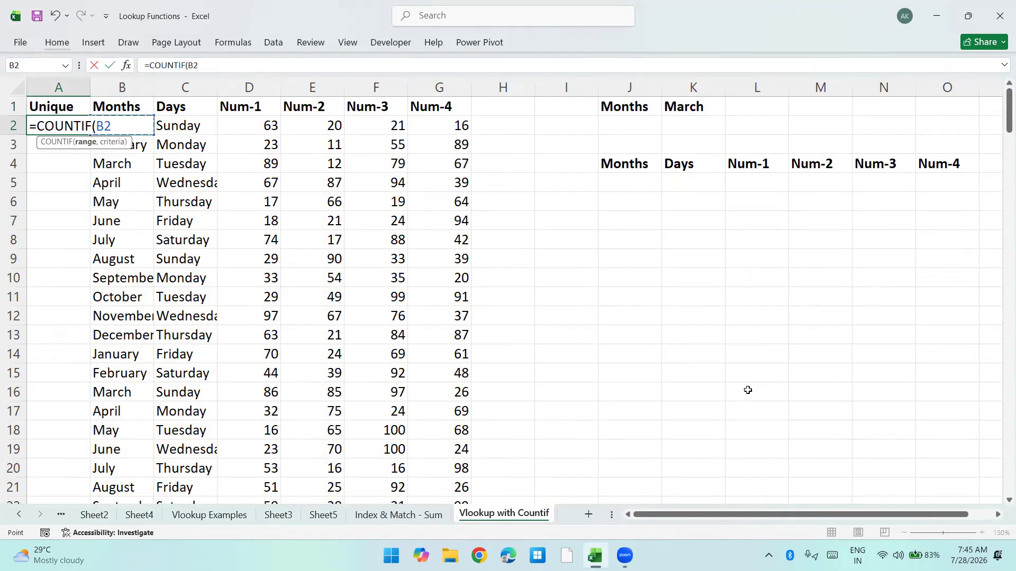
{"action": "key", "text": "ctrl+space"}
{"action": "type", "text": ","}
{"action": "key", "text": "Right"}
{"action": "key", "text": "Return"}
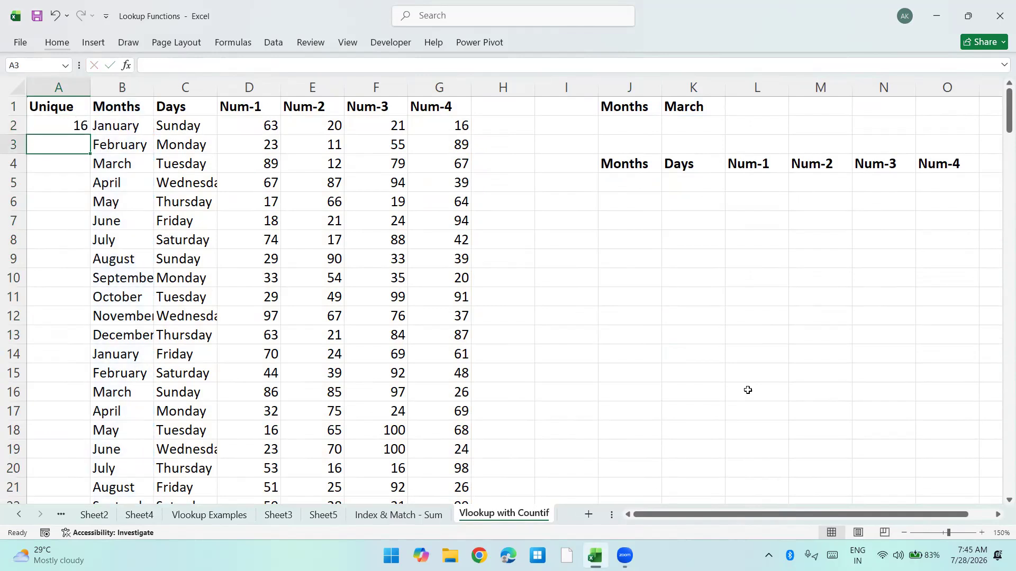
Step: Fill the COUNTIF formula from A2 down through A12
{"action": "key", "text": "ctrl+d"}
{"action": "key", "text": "shift+Down"}
{"action": "key", "text": "shift+Down"}
{"action": "key", "text": "shift+Down"}
{"action": "key", "text": "shift+Down"}
{"action": "key", "text": "shift+Down"}
{"action": "key", "text": "shift+Down"}
{"action": "key", "text": "shift+Down"}
{"action": "key", "text": "shift+Down"}
{"action": "key", "text": "shift+Down"}
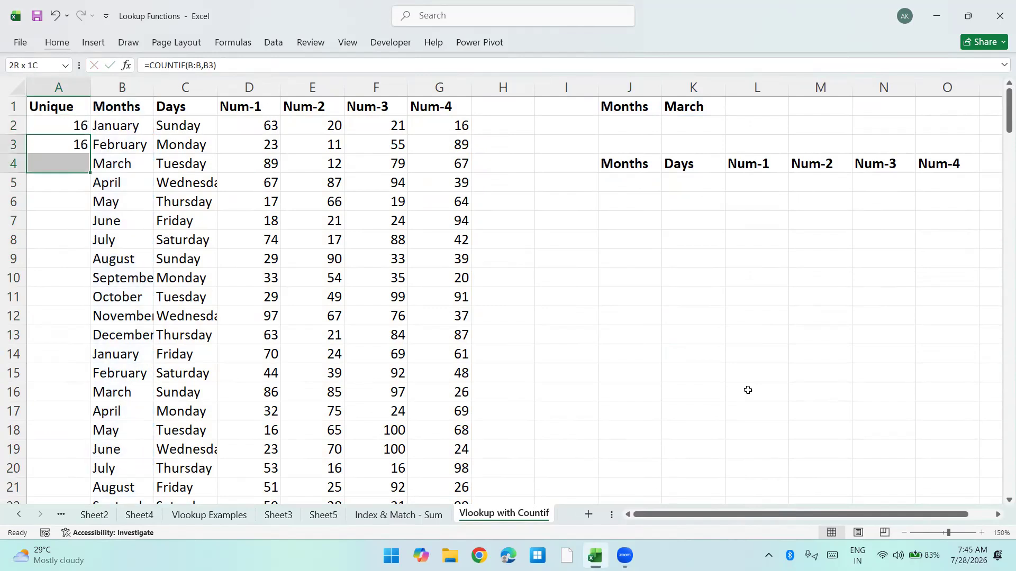
{"action": "key", "text": "ctrl+d"}
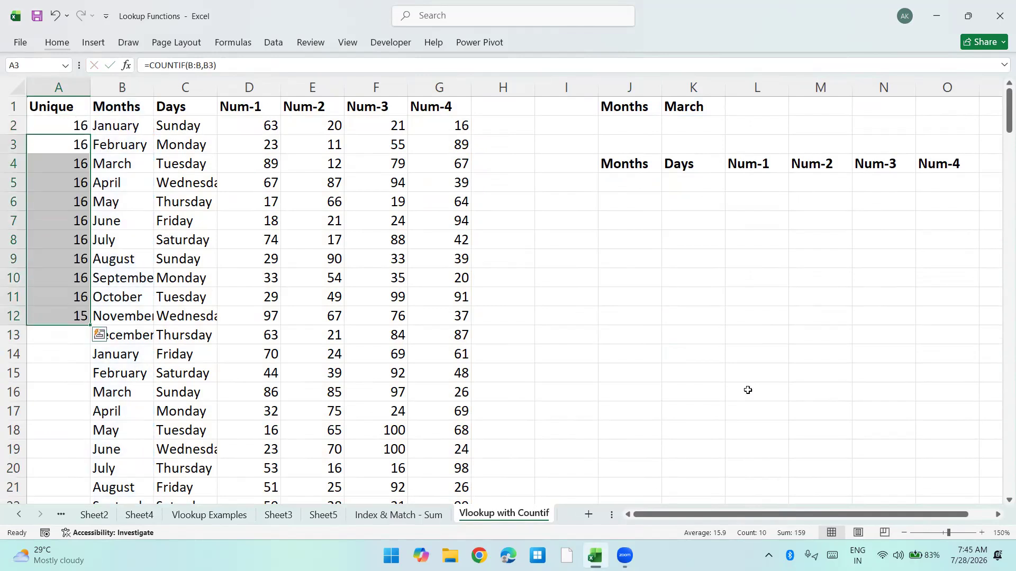
Step: Clear the COUNTIF formulas from A3:A12
{"action": "key", "text": "Up"}
{"action": "key", "text": "Down"}
{"action": "key", "text": "Down"}
{"action": "key", "text": "Up"}
{"action": "key", "text": "ctrl+shift+Down"}
{"action": "key", "text": "Delete"}
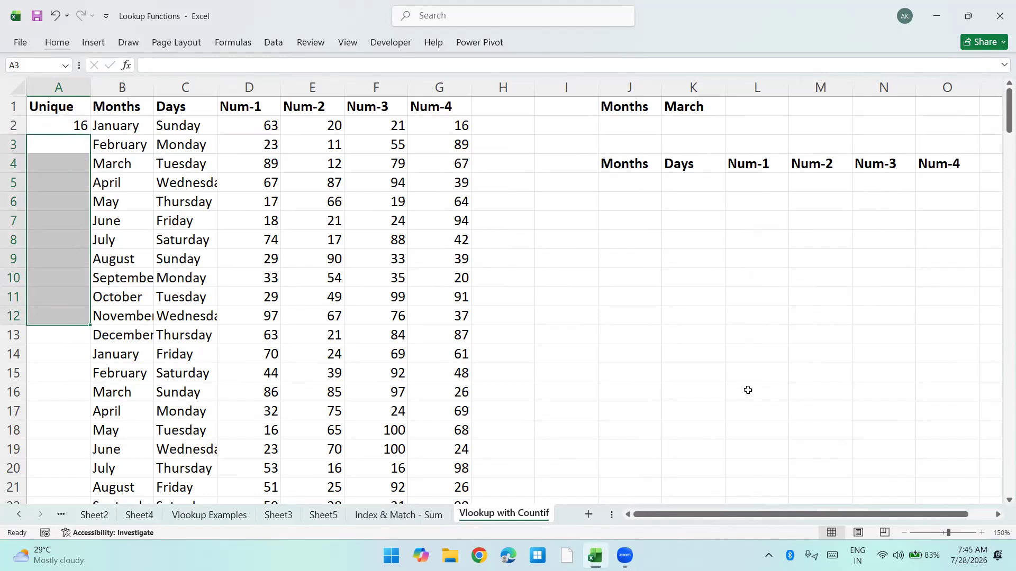
Step: Replace the formula in A2 with =COUNTIF(B2:B2,B2)
{"action": "key", "text": "Up"}
{"action": "key", "text": "F2"}
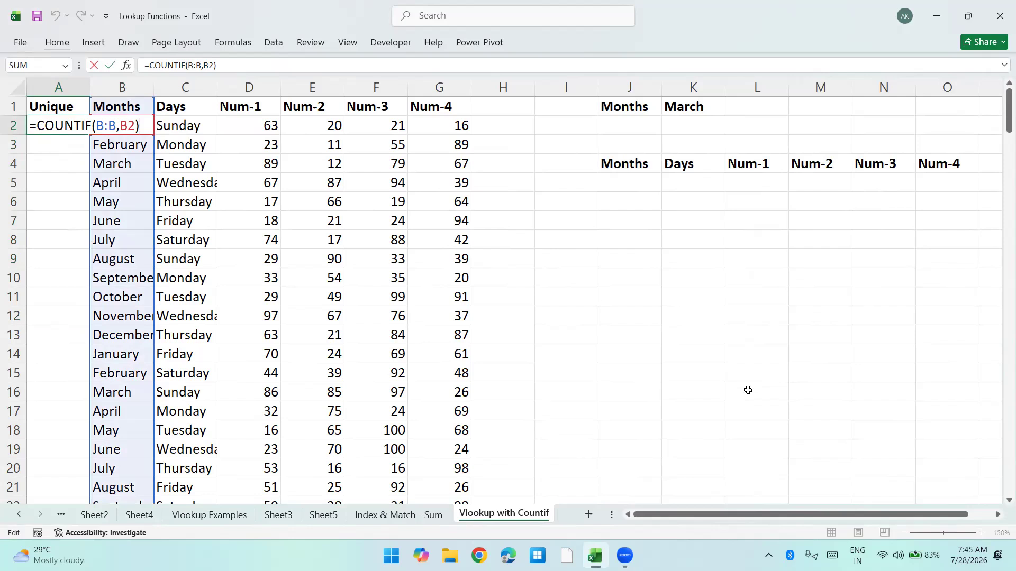
{"action": "key", "text": "Escape"}
{"action": "type", "text": "=count"}
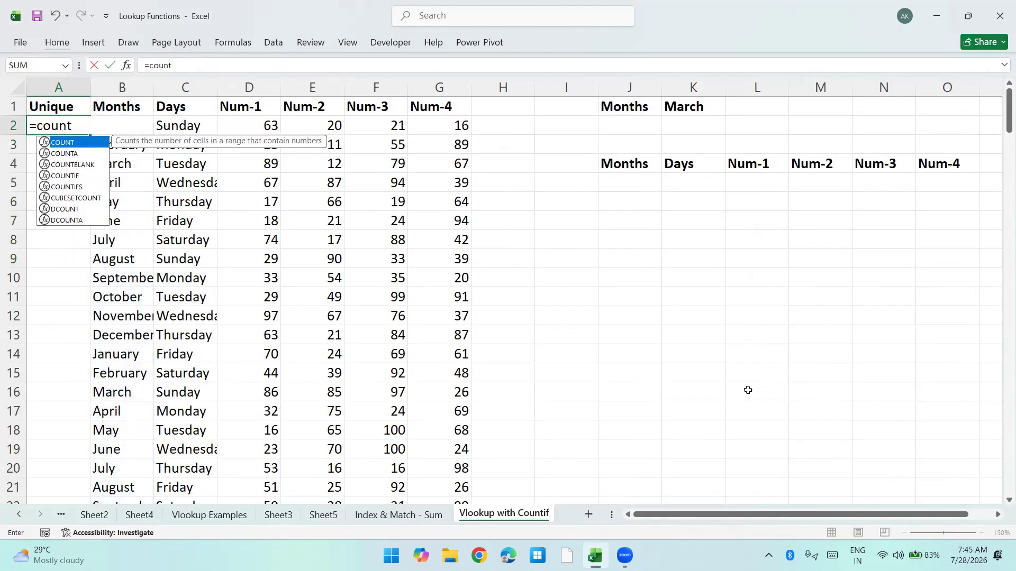
{"action": "type", "text": "if"}
{"action": "key", "text": "Tab"}
{"action": "key", "text": "Right"}
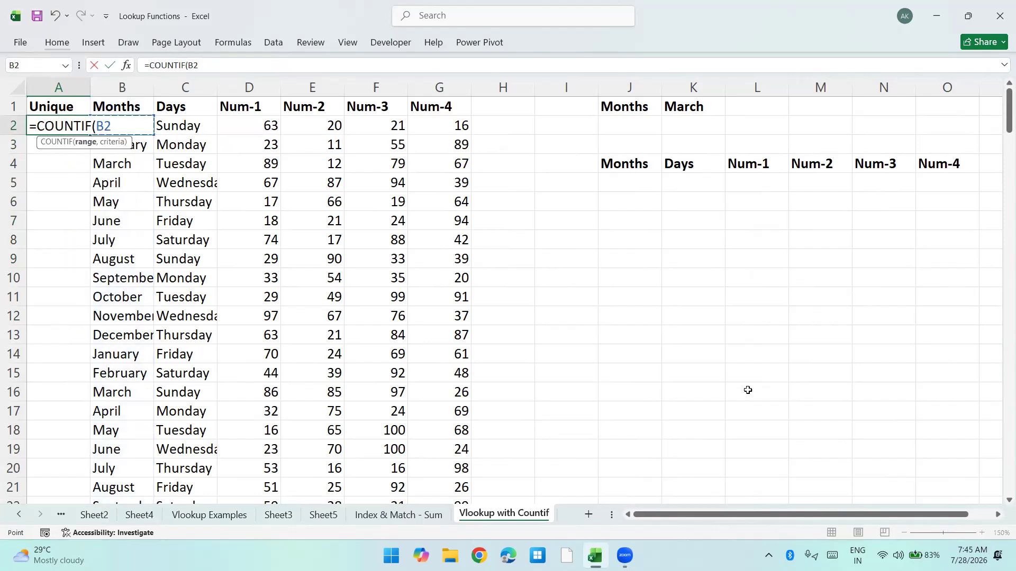
{"action": "key", "text": "F8"}
{"action": "type", "text": ","}
{"action": "key", "text": "Right"}
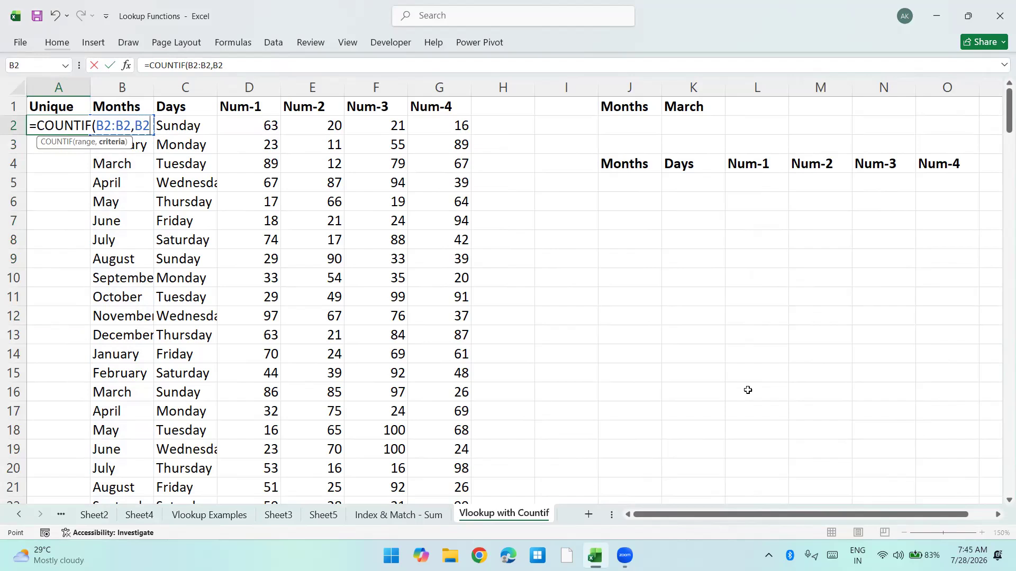
{"action": "key", "text": "ctrl+Return"}
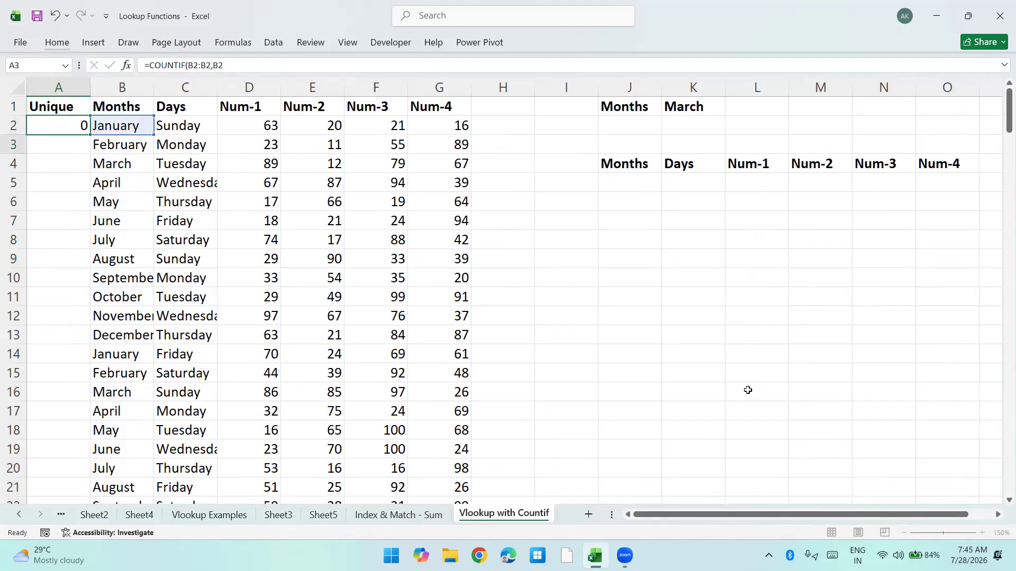
Step: Copy the COUNTIF formula from A2 down the Unique column to row 191
{"action": "key", "text": "ctrl+c"}
{"action": "key", "text": "Right"}
{"action": "key", "text": "ctrl+Down"}
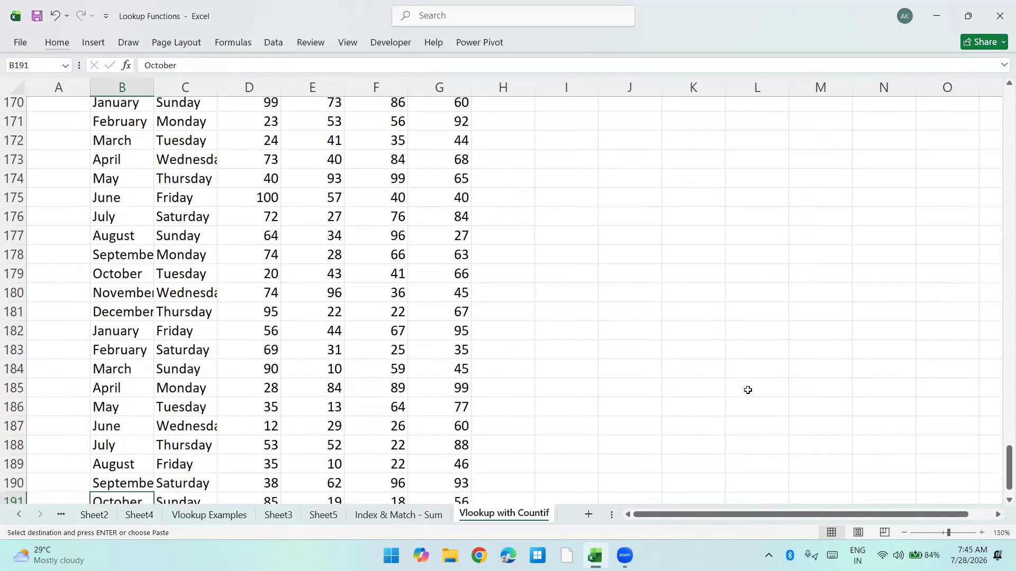
{"action": "key", "text": "Left"}
{"action": "key", "text": "ctrl+shift+Up"}
{"action": "key", "text": "Return"}
Step: Examine the range references of the copied COUNTIF formula in A6
{"action": "key", "text": "ctrl+Up"}
{"action": "key", "text": "Down"}
{"action": "key", "text": "Down"}
{"action": "key", "text": "Down"}
{"action": "key", "text": "Down"}
{"action": "key", "text": "Down"}
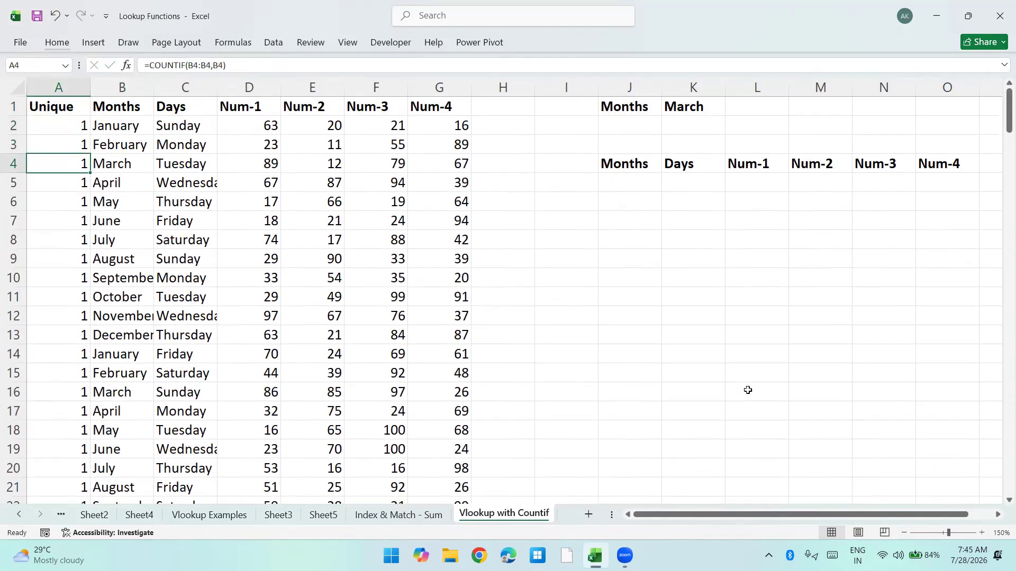
{"action": "key", "text": "F2"}
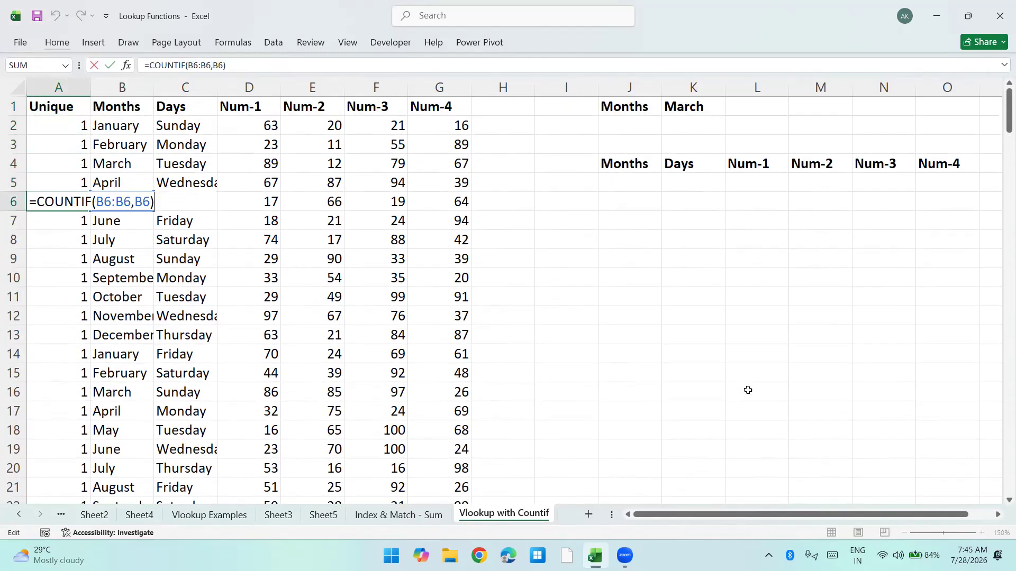
{"action": "key", "text": "Escape"}
Step: Make the range start absolute in A2, giving =COUNTIF($B$2:B2,B2)
{"action": "key", "text": "ctrl+Up"}
{"action": "key", "text": "Down"}
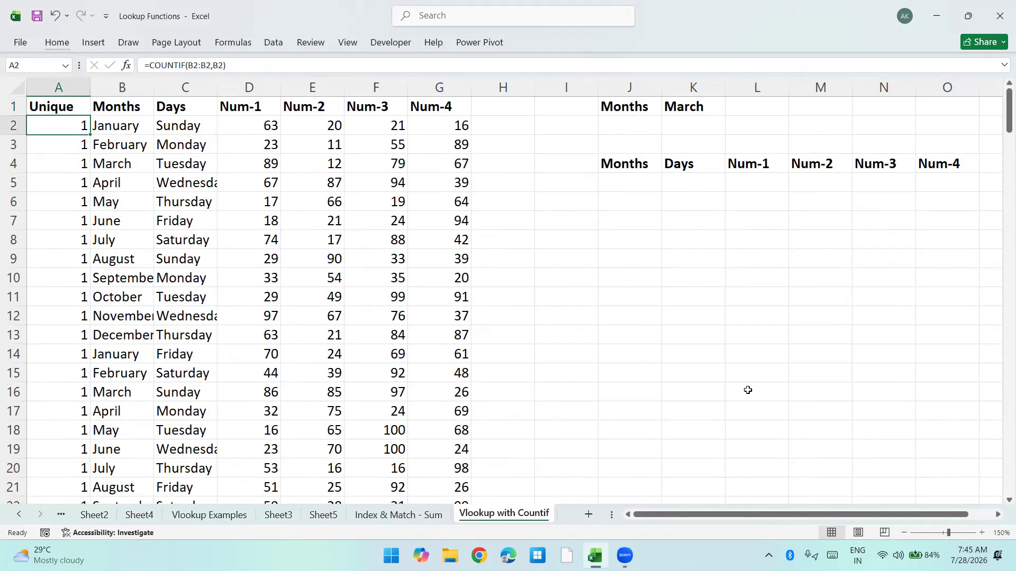
{"action": "key", "text": "F2"}
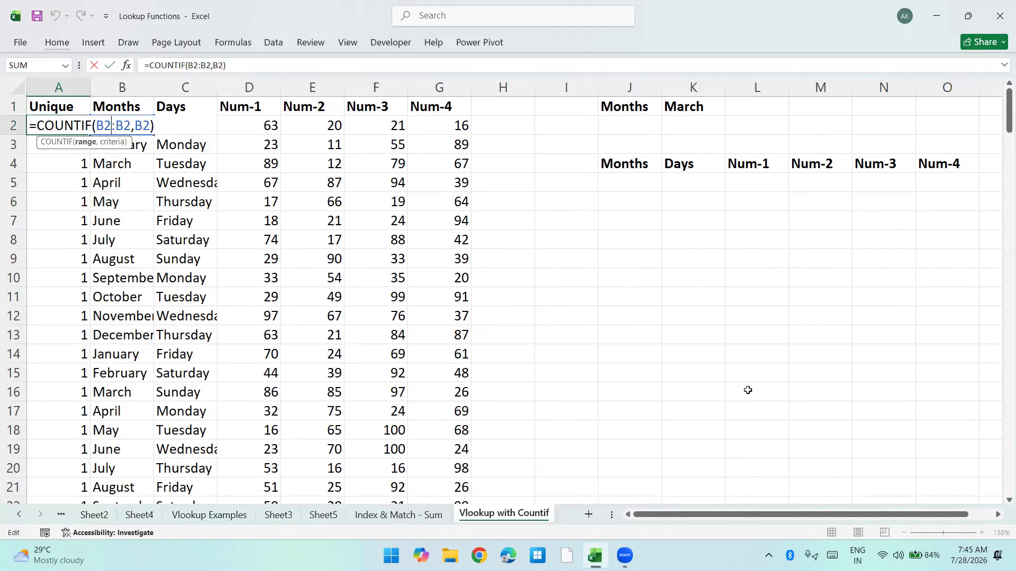
{"action": "key", "text": "F4"}
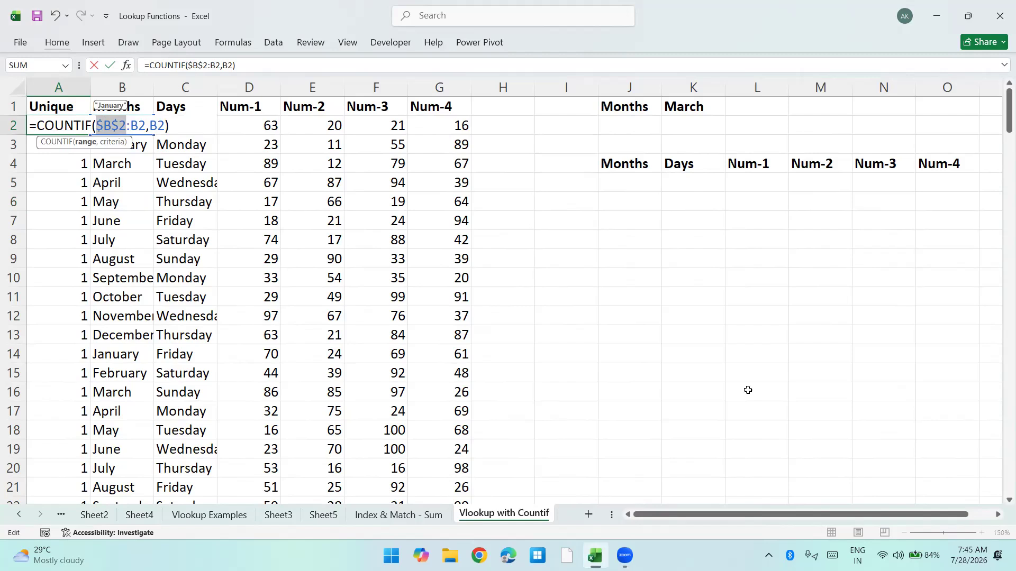
{"action": "key", "text": "Return"}
Step: Fill the corrected COUNTIF formula from A2 down the rest of the Unique column
{"action": "key", "text": "ctrl+d"}
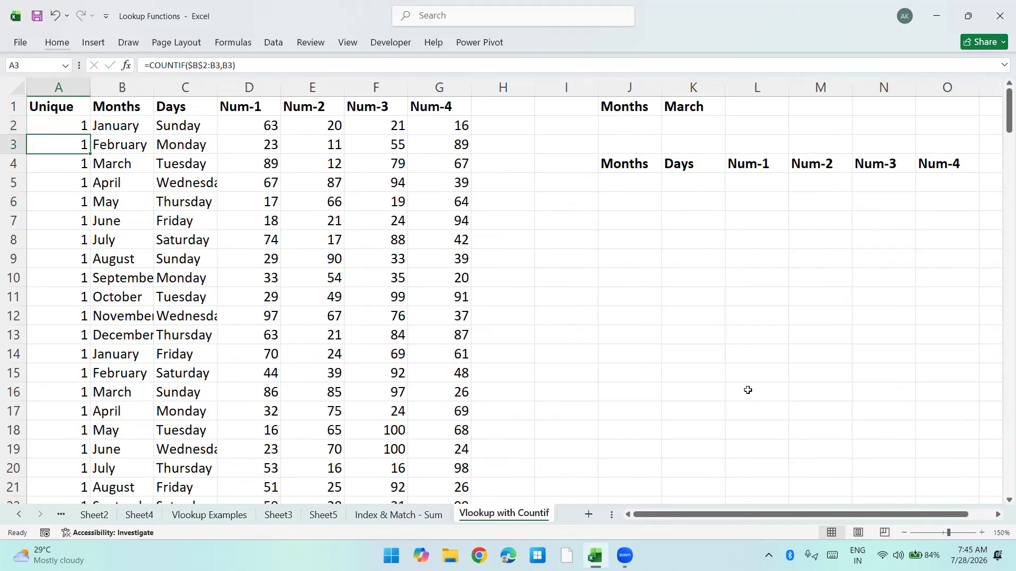
{"action": "key", "text": "ctrl+shift+Down"}
{"action": "key", "text": "ctrl+d"}
Step: Examine the expanding range of the COUNTIF formula in A13
{"action": "key", "text": "Down"}
{"action": "key", "text": "Down"}
{"action": "key", "text": "Down"}
{"action": "key", "text": "Down"}
{"action": "key", "text": "Down"}
{"action": "key", "text": "Down"}
{"action": "key", "text": "Down"}
{"action": "key", "text": "Down"}
{"action": "key", "text": "Down"}
{"action": "key", "text": "Down"}
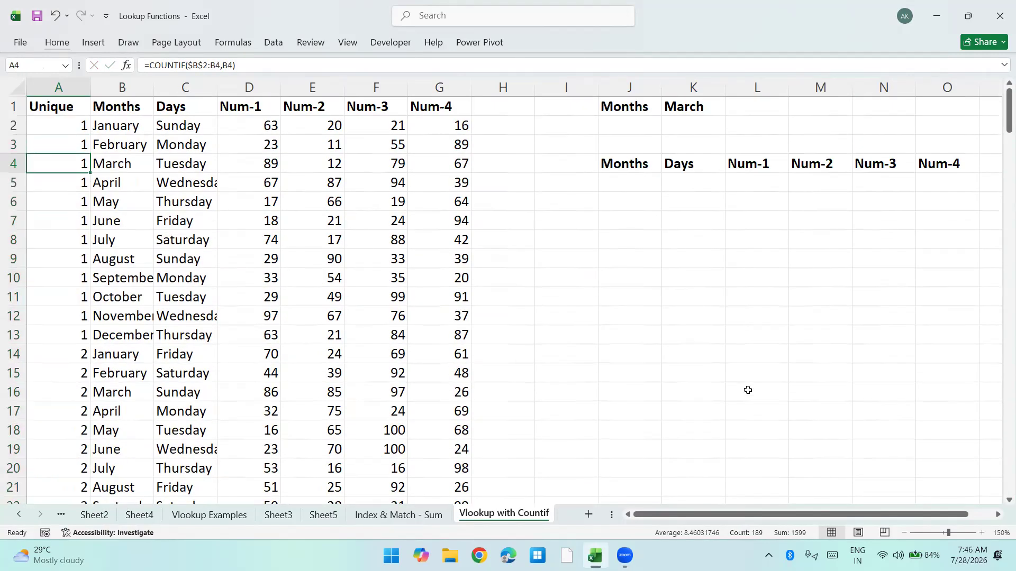
{"action": "key", "text": "F2"}
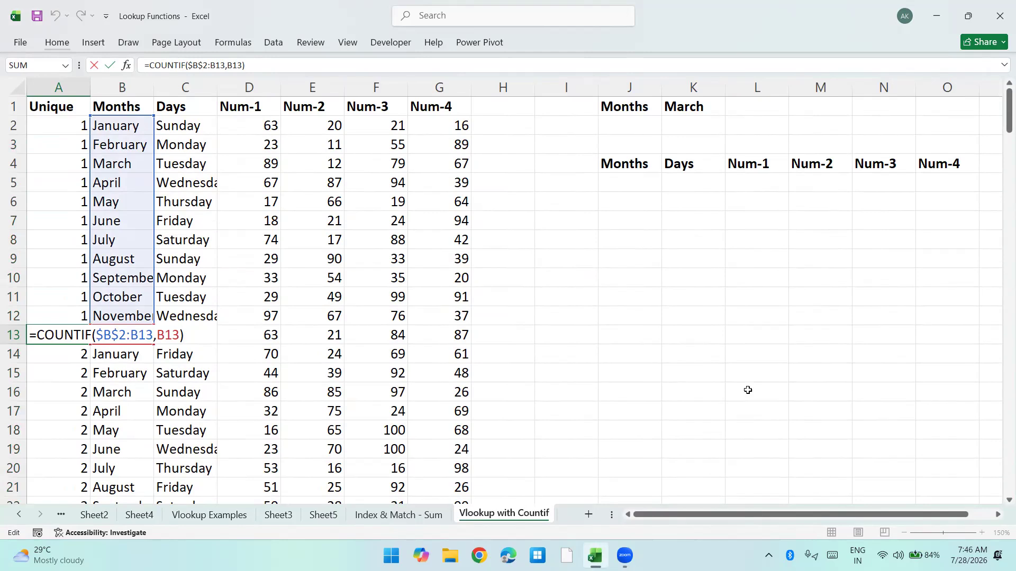
{"action": "key", "text": "Escape"}
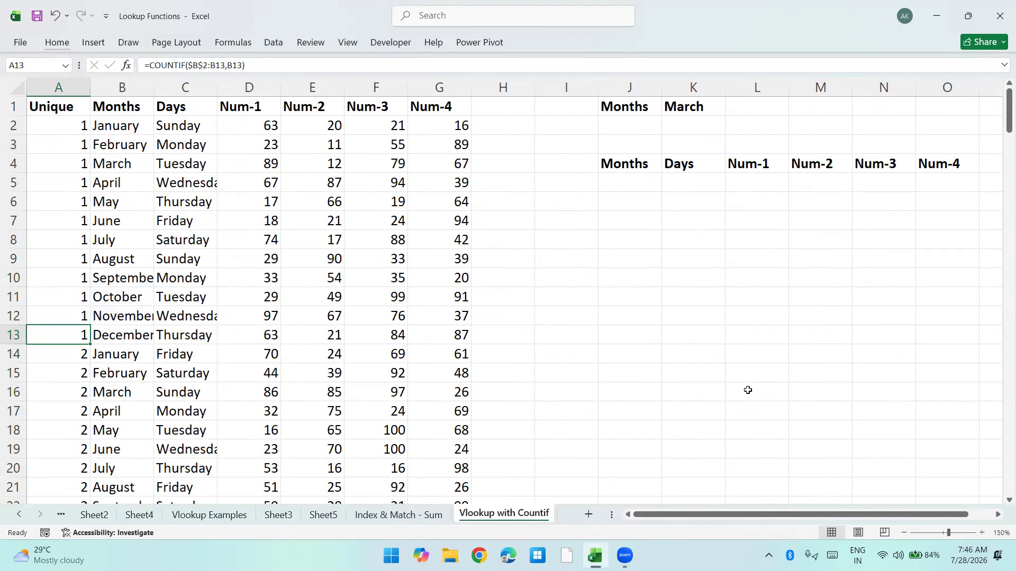
Step: Examine the expanding range $B$2:B14 of the COUNTIF formula in A14
{"action": "key", "text": "Down"}
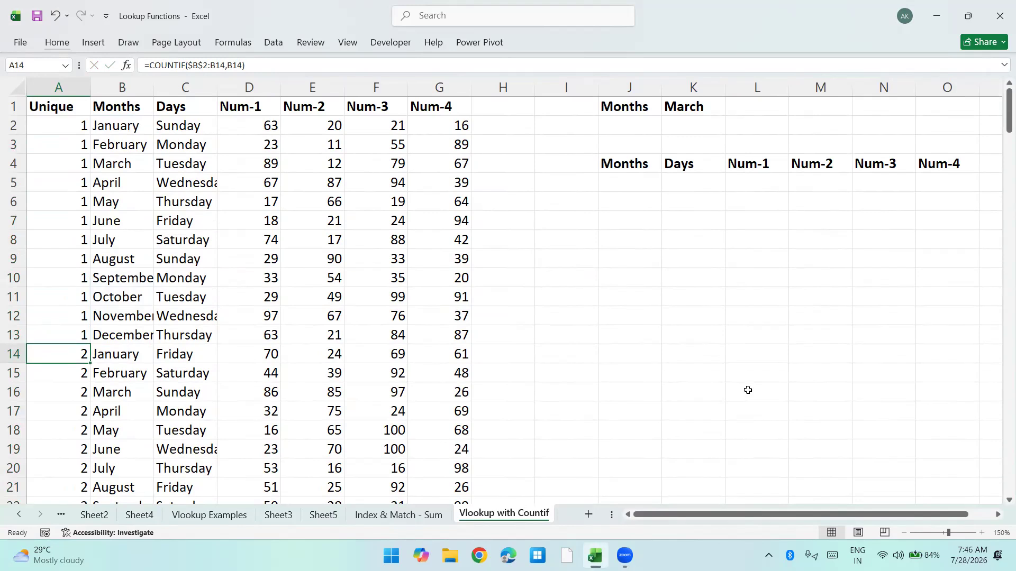
{"action": "key", "text": "F2"}
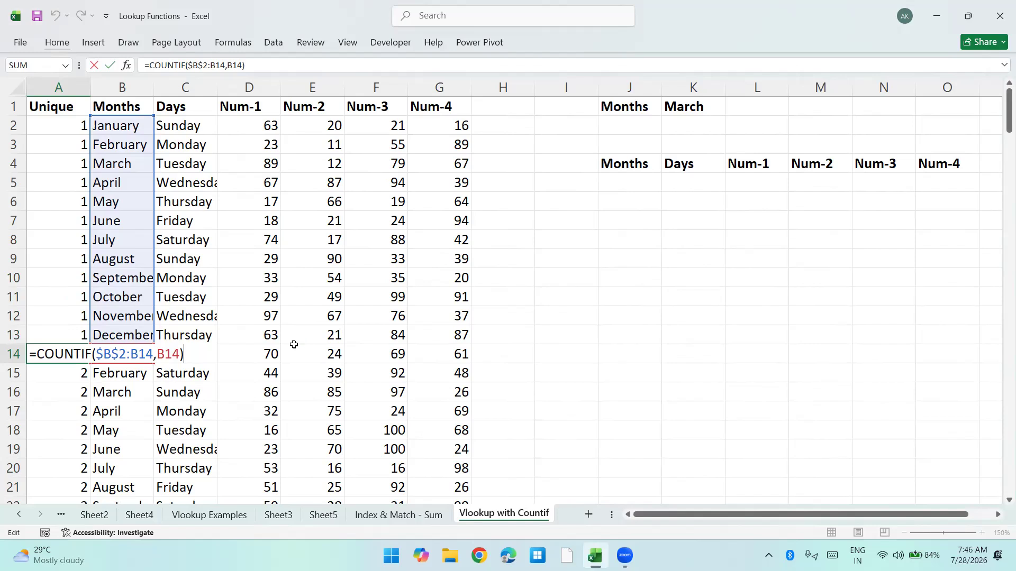
{"action": "left_click_drag", "start_coordinate": [95, 355], "coordinate": [150, 354]}
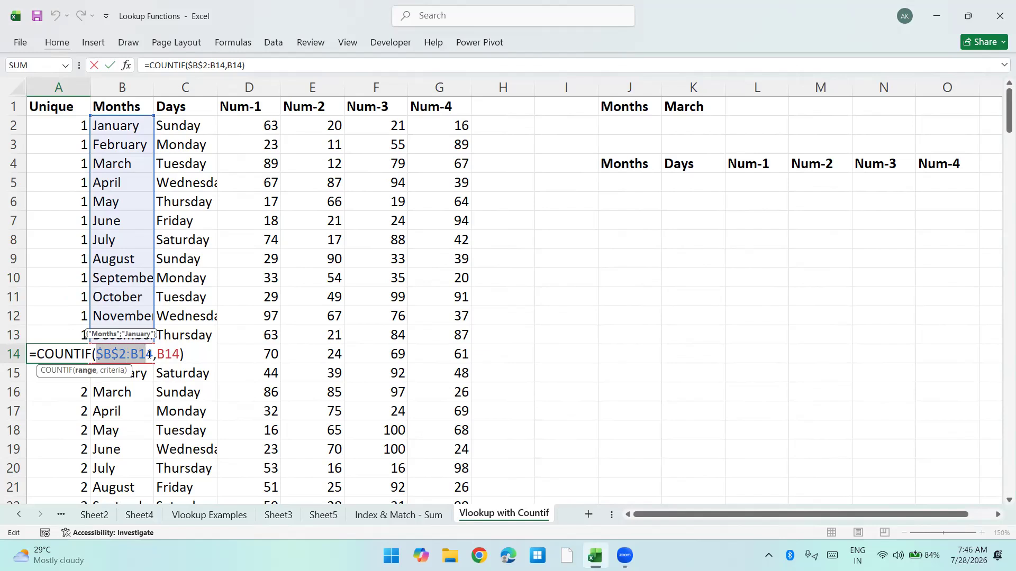
{"action": "key", "text": "ctrl+Return"}
Step: Copy the COUNTIF formula from A14 down the rest of the Unique column
{"action": "key", "text": "ctrl+c"}
{"action": "key", "text": "ctrl+shift+Down"}
{"action": "key", "text": "ctrl+v"}
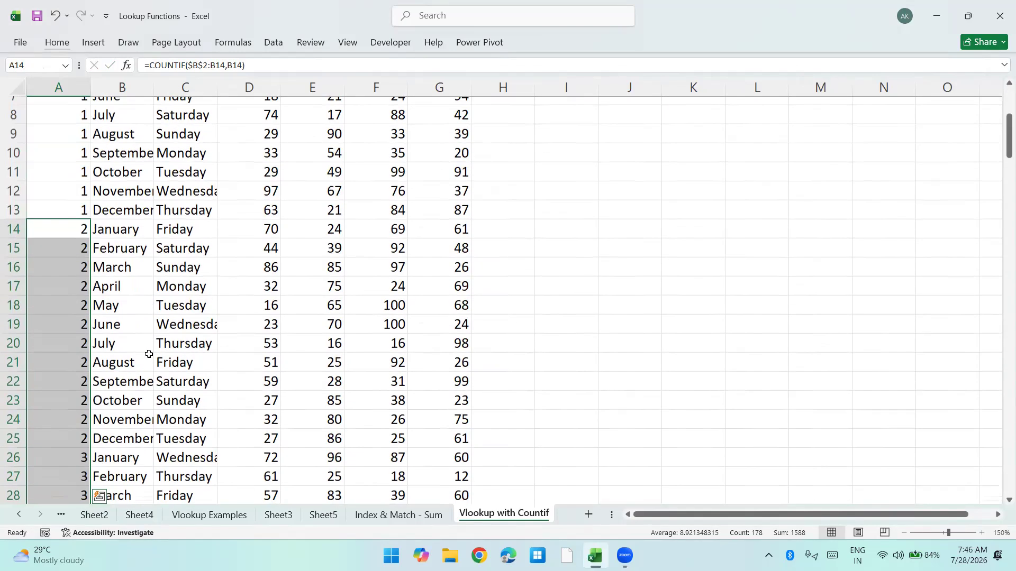
Step: Examine the COUNTIF formula in a cell further down the Unique column
{"action": "scroll", "coordinate": [149, 354], "scroll_direction": "up", "scroll_amount": 1}
{"action": "key", "text": "Down"}
{"action": "key", "text": "Down"}
{"action": "key", "text": "Down"}
{"action": "key", "text": "Down"}
{"action": "key", "text": "Down"}
{"action": "key", "text": "Down"}
{"action": "key", "text": "Down"}
{"action": "key", "text": "Down"}
{"action": "key", "text": "F2"}
{"action": "key", "text": "Return"}
{"action": "key", "text": "Down"}
Step: Turn on filtering for the data table and filter the Months column to August only
{"action": "key", "text": "ctrl+Home"}
{"action": "key", "text": "ctrl+shift+l"}
{"action": "key", "text": "Right"}
{"action": "key", "text": "alt+Down"}
{"action": "key", "text": "Down"}
{"action": "key", "text": "Down"}
{"action": "key", "text": "Down"}
{"action": "key", "text": "Down"}
{"action": "key", "text": "Down"}
{"action": "key", "text": "Down"}
{"action": "key", "text": "space"}
{"action": "key", "text": "Down"}
{"action": "key", "text": "Down"}
{"action": "key", "text": "space"}
{"action": "key", "text": "Tab"}
{"action": "key", "text": "Return"}
{"action": "key", "text": "Left"}
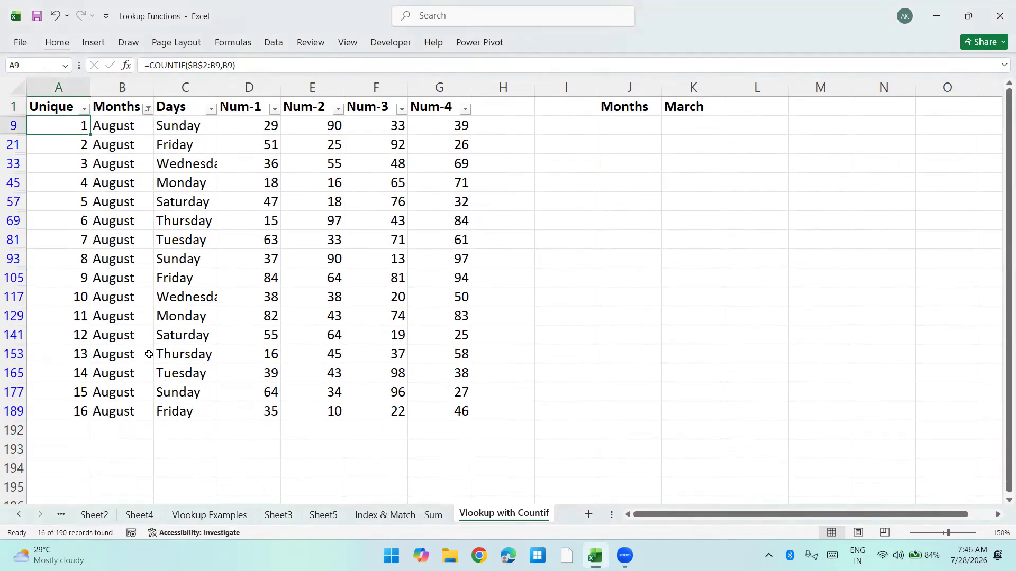
Step: Examine the running counts and COUNTIF formulas in the Unique column for the filtered August rows
{"action": "key", "text": "Down"}
{"action": "key", "text": "Down"}
{"action": "key", "text": "Down"}
{"action": "key", "text": "Down"}
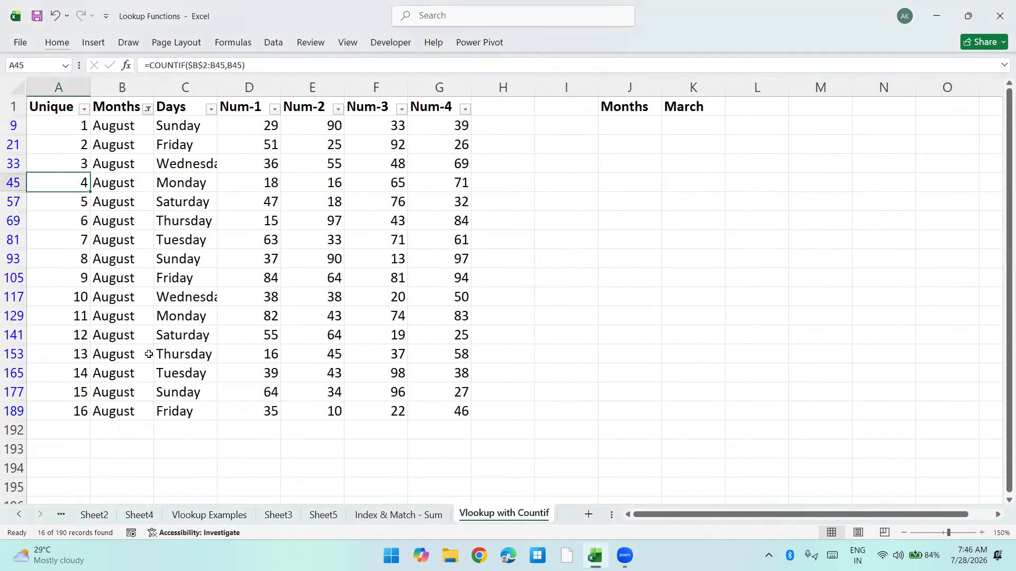
{"action": "key", "text": "Down"}
{"action": "key", "text": "Down"}
{"action": "key", "text": "Down"}
{"action": "key", "text": "Down"}
{"action": "key", "text": "Down"}
{"action": "key", "text": "Down"}
{"action": "key", "text": "Down"}
{"action": "key", "text": "Down"}
{"action": "key", "text": "Down"}
{"action": "key", "text": "Down"}
{"action": "key", "text": "Down"}
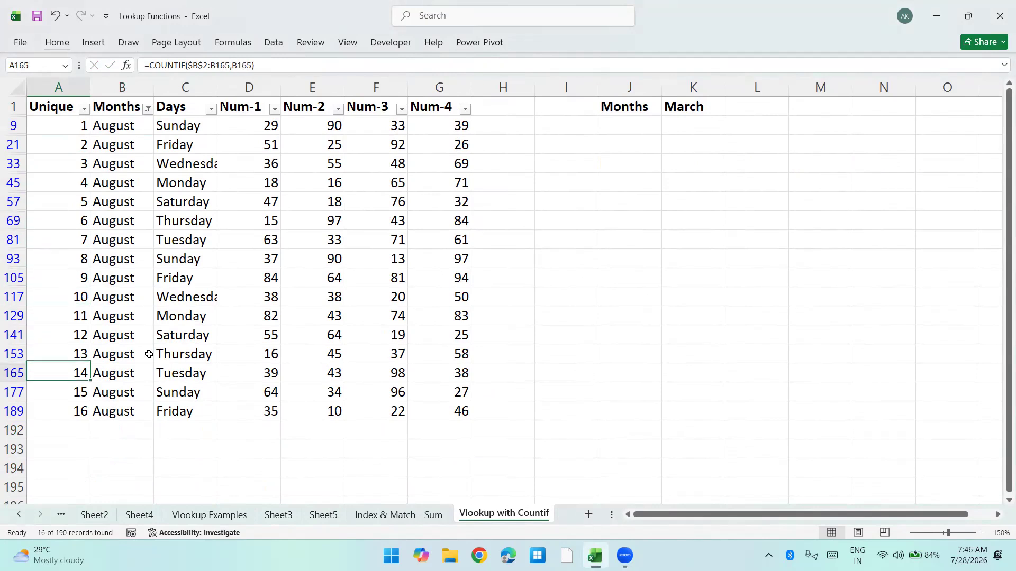
{"action": "key", "text": "Up"}
Step: Remove the filter from the data table and return to A2
{"action": "key", "text": "ctrl+shift+l"}
{"action": "key", "text": "ctrl+Home"}
{"action": "key", "text": "Down"}
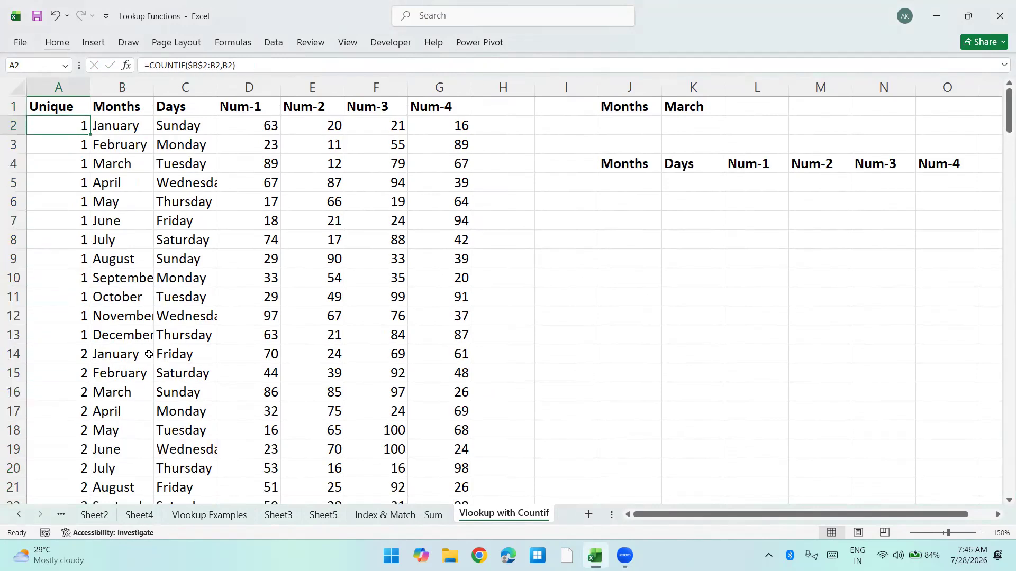
Step: Examine the COUNTIF formulas down the Unique column from A2 to A17
{"action": "key", "text": "Down"}
{"action": "key", "text": "Down"}
{"action": "key", "text": "Down"}
{"action": "key", "text": "Down"}
{"action": "key", "text": "Down"}
{"action": "key", "text": "Down"}
{"action": "key", "text": "Down"}
{"action": "key", "text": "Down"}
{"action": "key", "text": "Down"}
{"action": "key", "text": "Down"}
{"action": "key", "text": "Down"}
{"action": "key", "text": "Down"}
{"action": "key", "text": "Down"}
{"action": "key", "text": "Down"}
{"action": "key", "text": "Down"}
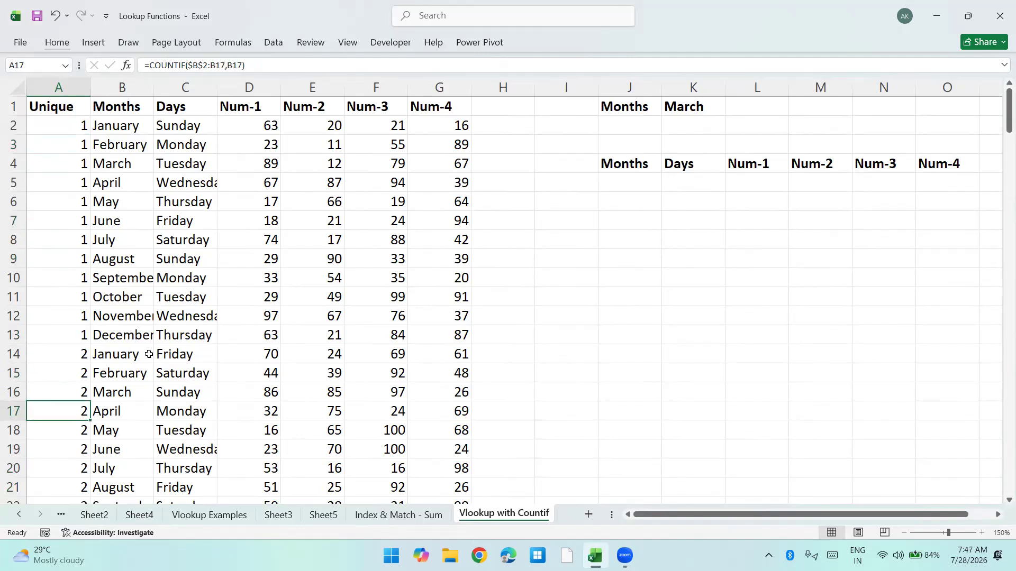
Step: Prefix the A2 formula with the month name so it reads =B2&COUNTIF($B$2:B2,B2)
{"action": "key", "text": "ctrl+Home"}
{"action": "key", "text": "Down"}
{"action": "key", "text": "F2"}
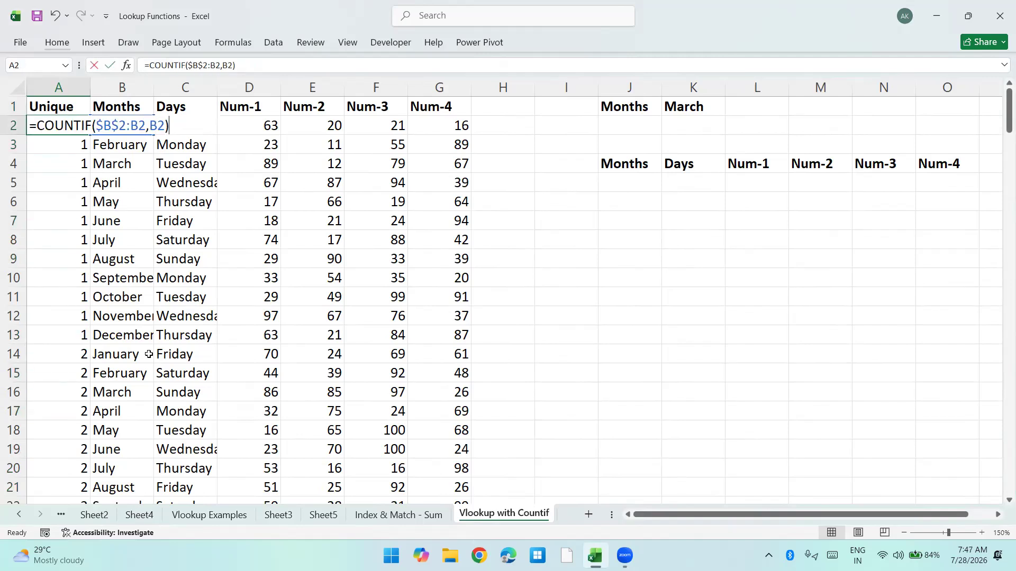
{"action": "key", "text": "F2"}
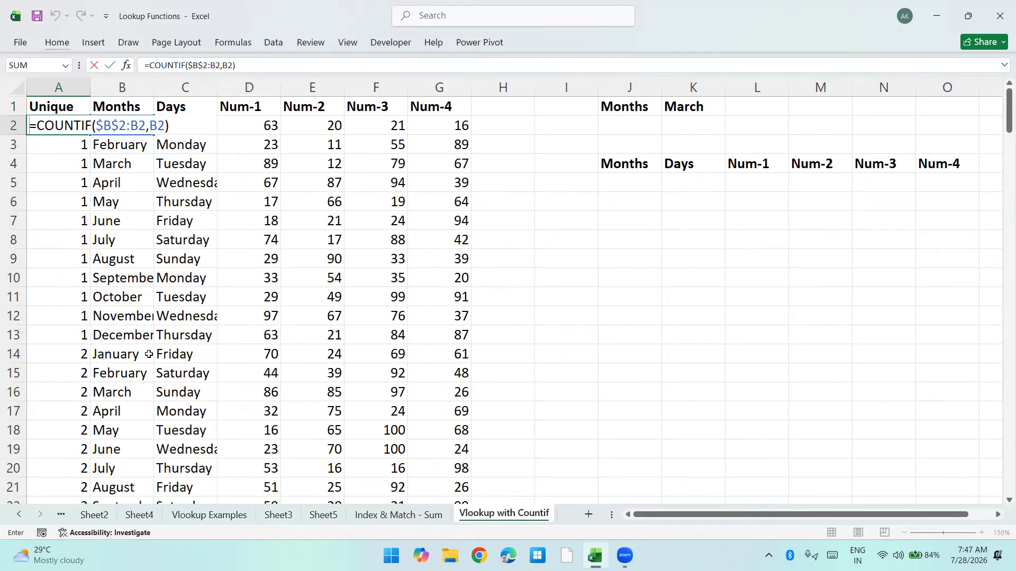
{"action": "type", "text": "="}
{"action": "key", "text": "Right"}
{"action": "key", "text": "BackSpace"}
{"action": "key", "text": "BackSpace"}
{"action": "key", "text": "BackSpace"}
{"action": "key", "text": "Right"}
{"action": "type", "text": "B2&"}
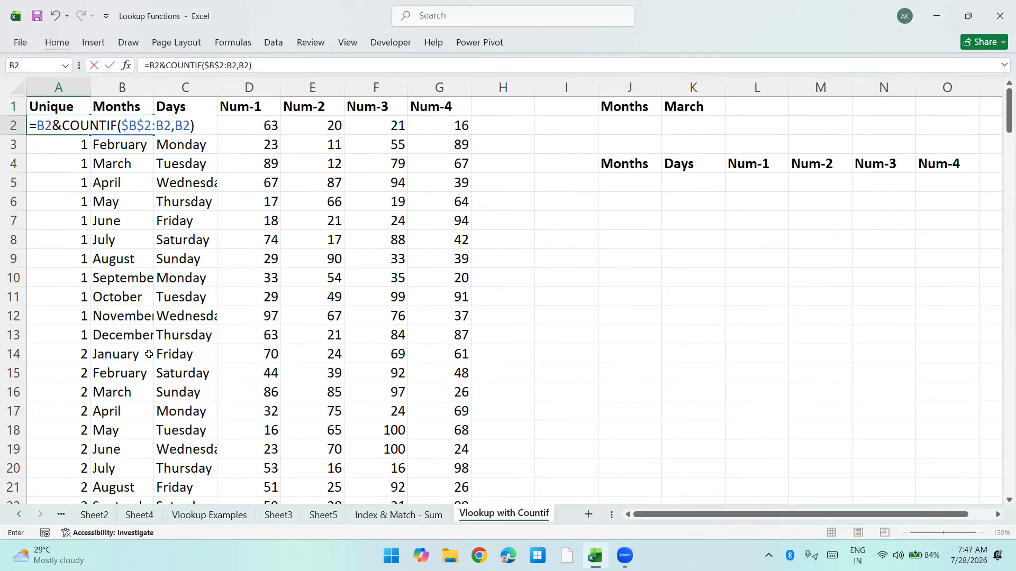
{"action": "key", "text": "Return"}
Step: Fill the combined month-and-count formula from A2 down the rest of the Unique column
{"action": "key", "text": "Up"}
{"action": "key", "text": "ctrl+shift+Down"}
{"action": "key", "text": "ctrl+d"}
{"action": "key", "text": "ctrl+Home"}
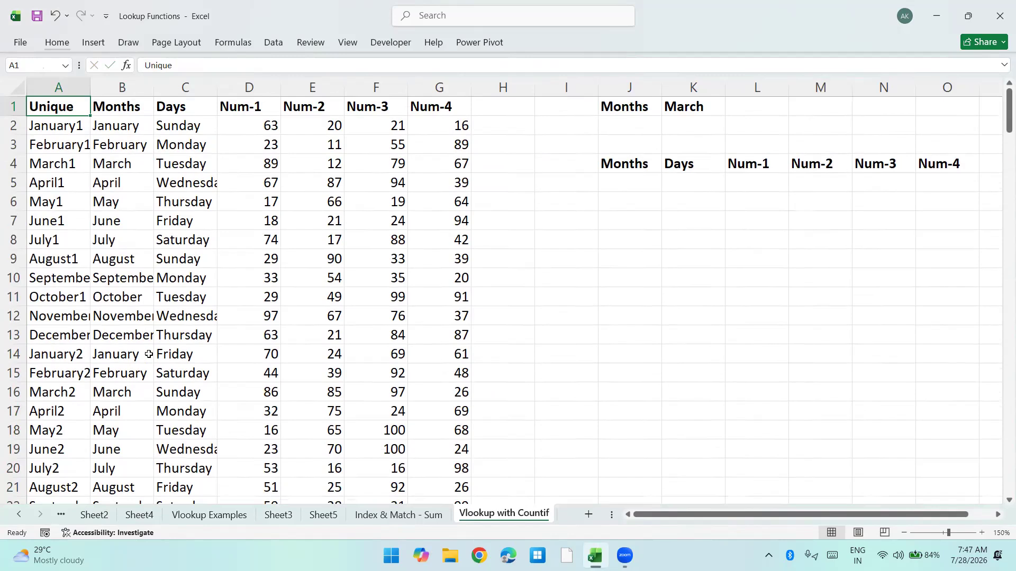
Step: Turn on filtering for the data table and filter the Months column to April only
{"action": "key", "text": "ctrl+shift+l"}
{"action": "key", "text": "Right"}
{"action": "key", "text": "alt+Down"}
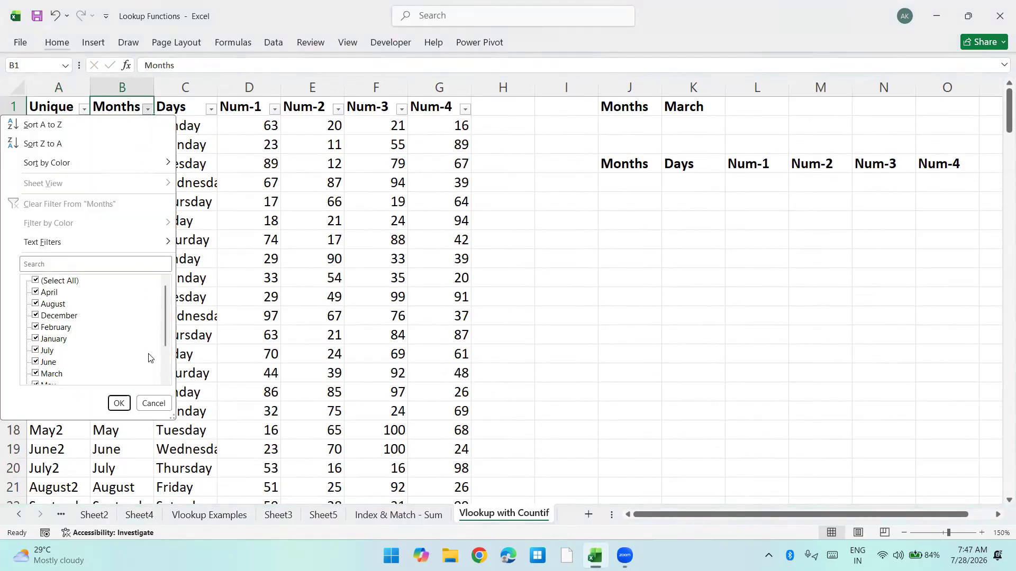
{"action": "key", "text": "space"}
{"action": "key", "text": "Down"}
{"action": "key", "text": "space"}
{"action": "key", "text": "Left"}
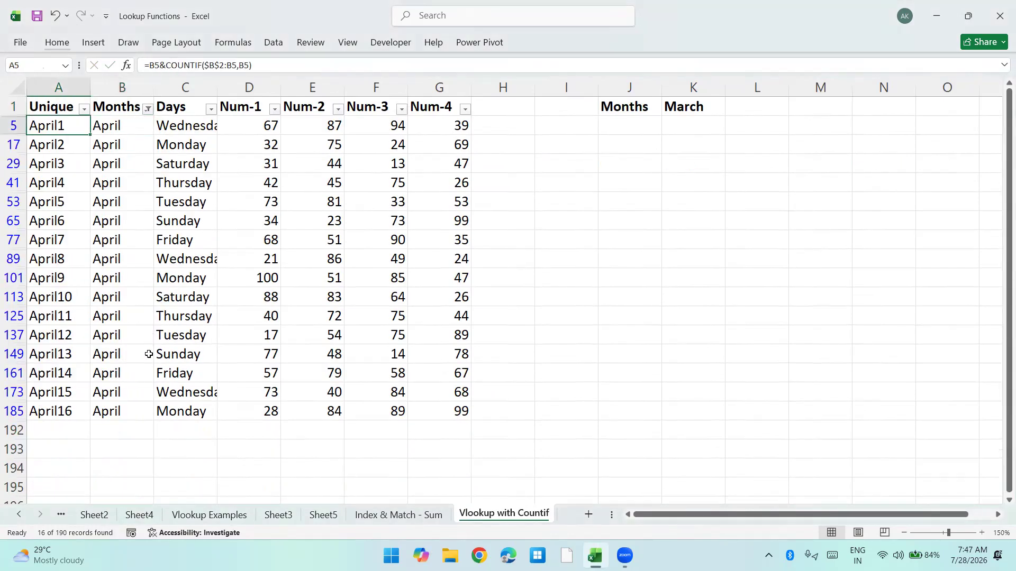
Step: Examine the unique keys of the filtered April rows, and remove the filter from the table
{"action": "key", "text": "Down"}
{"action": "key", "text": "Down"}
{"action": "key", "text": "Down"}
{"action": "key", "text": "Down"}
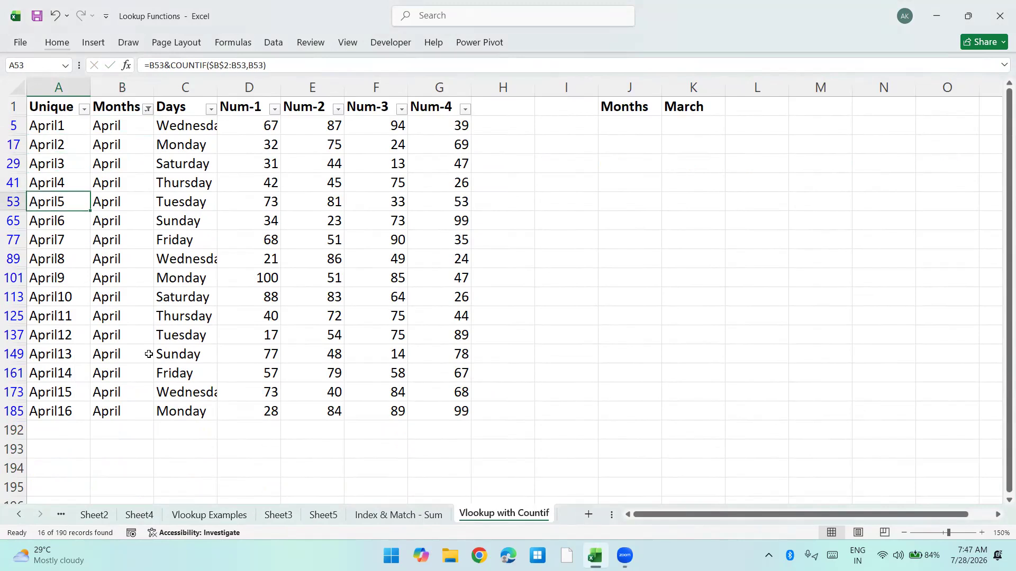
{"action": "key", "text": "Up"}
{"action": "key", "text": "Up"}
{"action": "key", "text": "Up"}
{"action": "key", "text": "ctrl+shift+l"}
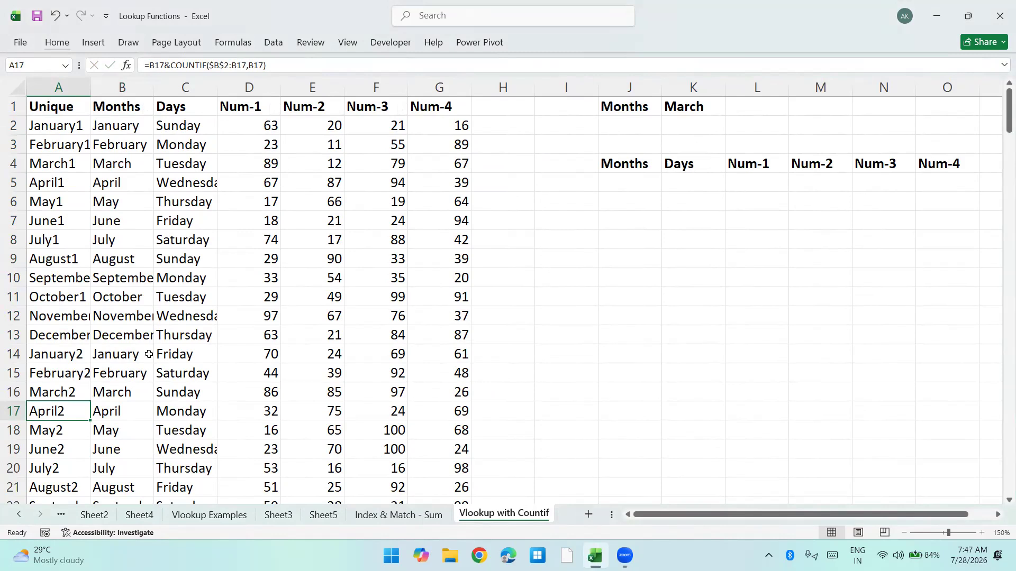
Step: Build the first lookup key in J5 of the results table with the formula =$K$1&ROW(A1)
{"action": "key", "text": "Up"}
{"action": "key", "text": "ctrl+Up"}
{"action": "key", "text": "Right"}
{"action": "key", "text": "Right"}
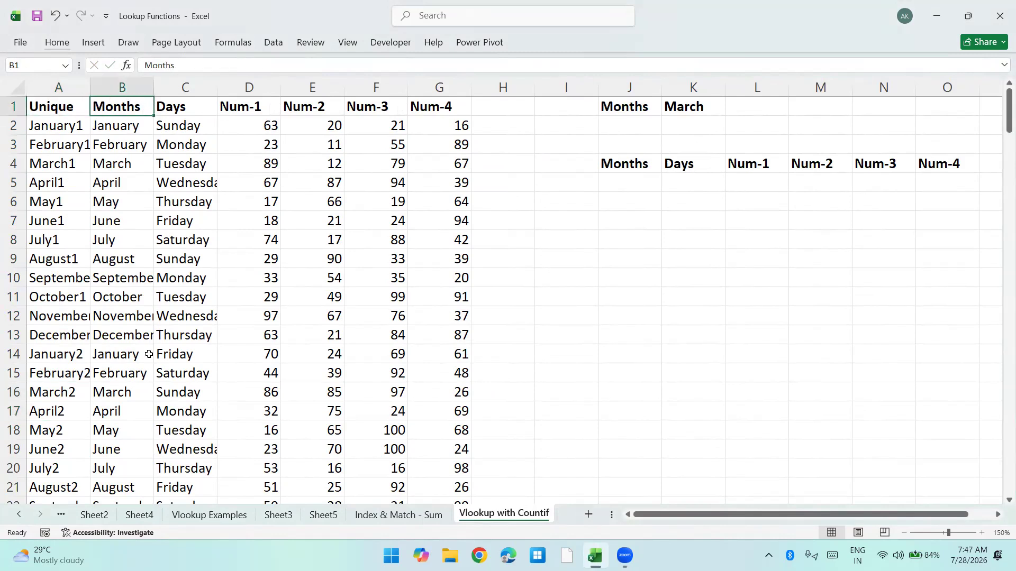
{"action": "key", "text": "ctrl+Right"}
{"action": "key", "text": "ctrl+Right"}
{"action": "key", "text": "ctrl+Right"}
{"action": "key", "text": "Down"}
{"action": "key", "text": "Down"}
{"action": "key", "text": "Down"}
{"action": "key", "text": "Down"}
{"action": "key", "text": "Left"}
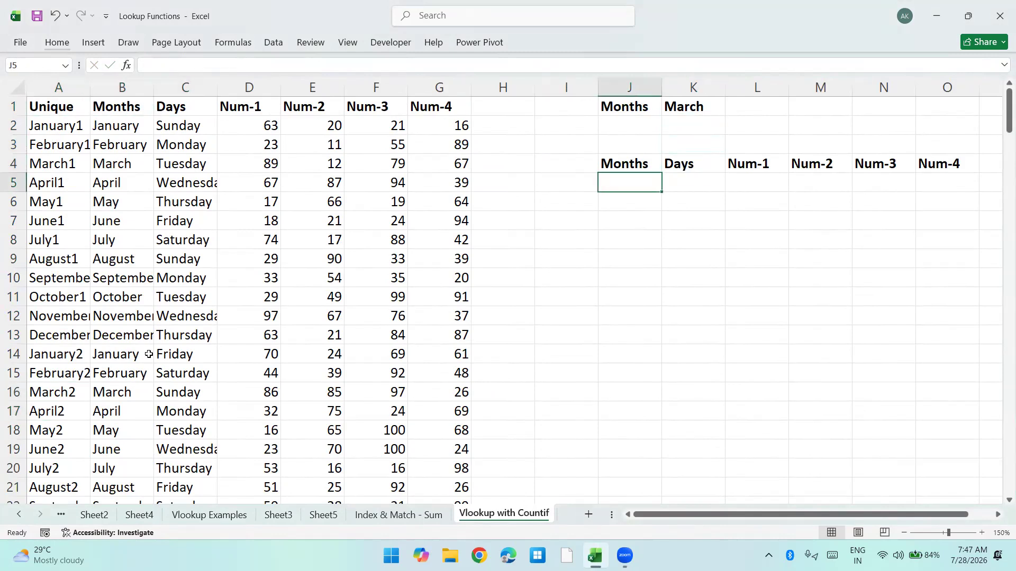
{"action": "type", "text": "="}
{"action": "key", "text": "Up"}
{"action": "key", "text": "Up"}
{"action": "key", "text": "Up"}
{"action": "key", "text": "Up"}
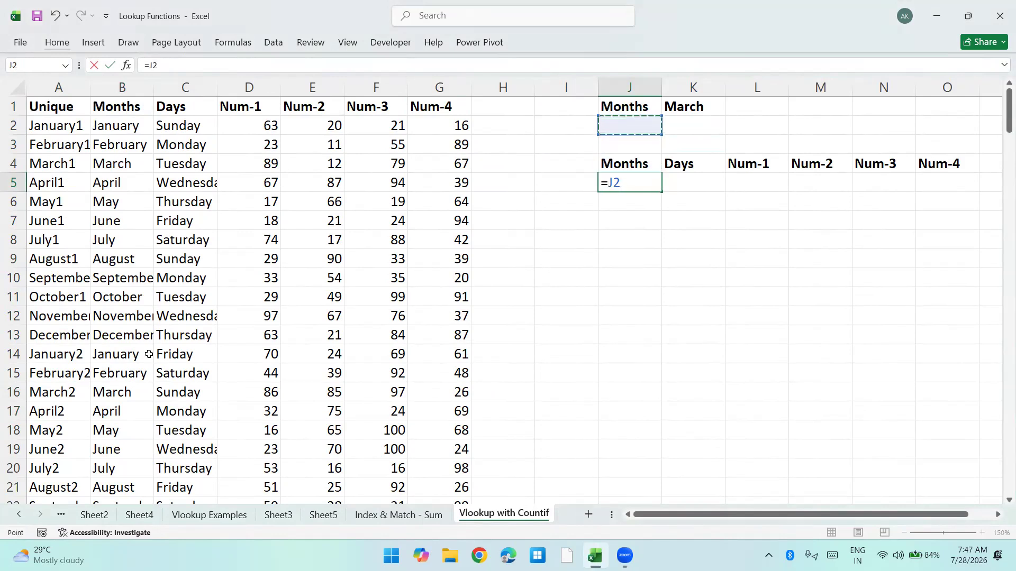
{"action": "key", "text": "Right"}
{"action": "key", "text": "F4"}
{"action": "type", "text": "&"}
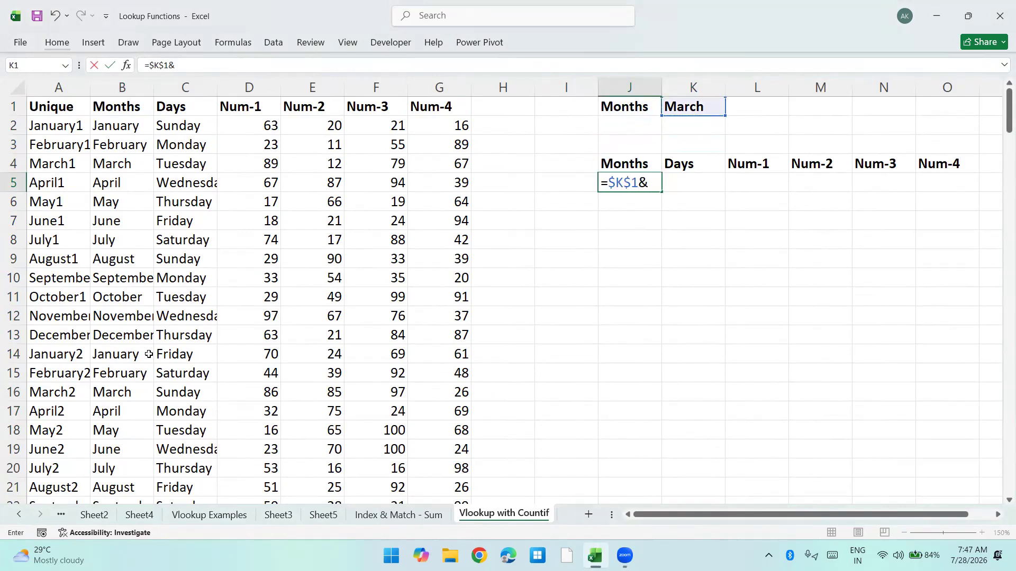
{"action": "type", "text": "ro"}
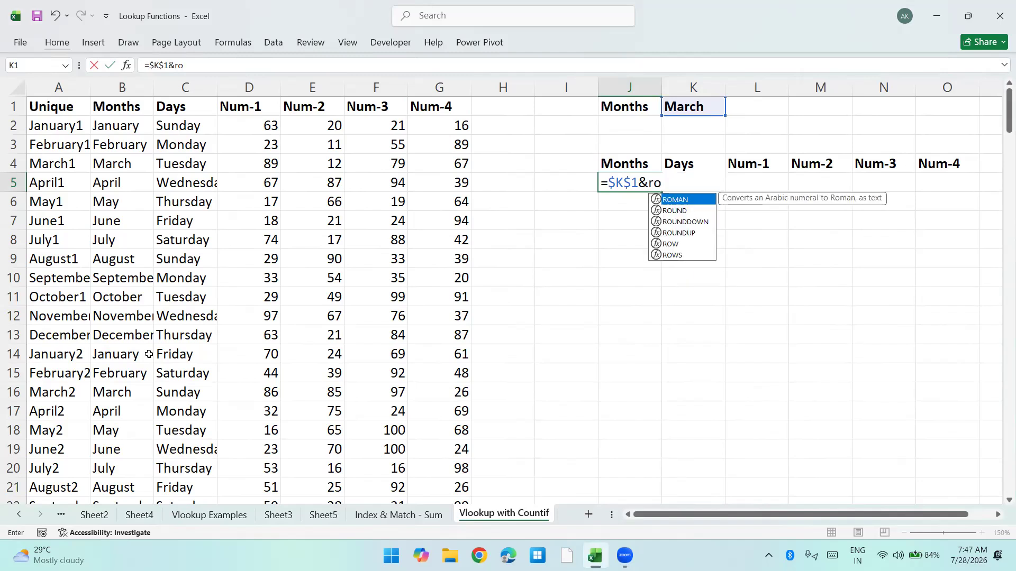
{"action": "type", "text": "w(a1)"}
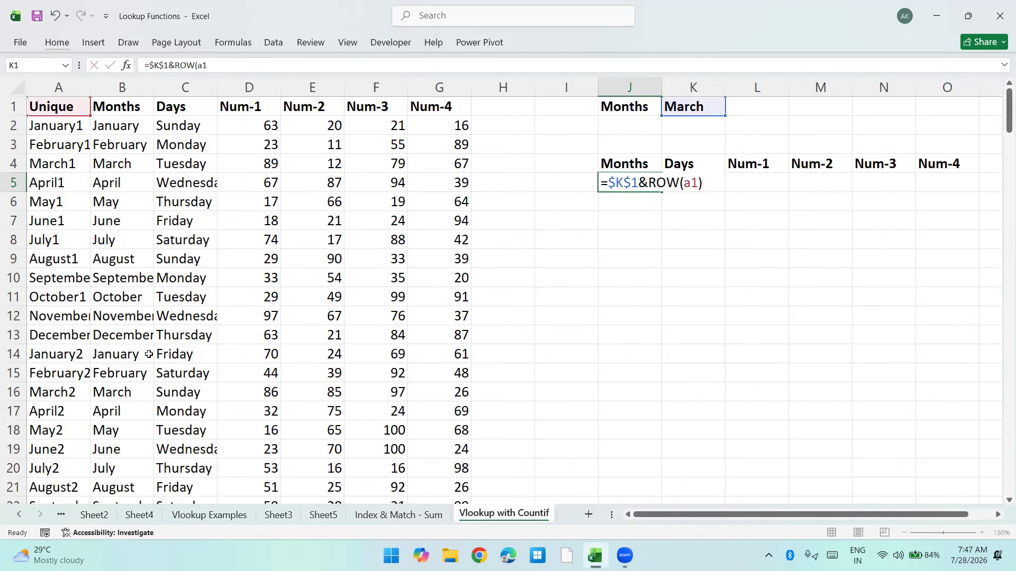
{"action": "key", "text": "Return"}
Step: Fill the lookup key formula from J5 down to J17 in the results table's Months column
{"action": "key", "text": "Up"}
{"action": "key", "text": "shift+Down"}
{"action": "key", "text": "shift+Down"}
{"action": "key", "text": "shift+Down"}
{"action": "key", "text": "shift+Down"}
{"action": "key", "text": "shift+Down"}
{"action": "key", "text": "shift+Down"}
{"action": "key", "text": "shift+Down"}
{"action": "key", "text": "shift+Down"}
{"action": "key", "text": "shift+Down"}
{"action": "key", "text": "shift+Down"}
{"action": "key", "text": "shift+Down"}
{"action": "key", "text": "shift+Down"}
{"action": "key", "text": "ctrl+d"}
Step: Examine the copied key formulas and their ROW references down the results table's Months column
{"action": "key", "text": "Down"}
{"action": "key", "text": "Down"}
{"action": "key", "text": "Down"}
{"action": "key", "text": "Down"}
{"action": "key", "text": "Down"}
{"action": "key", "text": "Down"}
{"action": "key", "text": "Down"}
{"action": "key", "text": "Down"}
{"action": "key", "text": "Down"}
{"action": "key", "text": "Down"}
{"action": "key", "text": "Down"}
{"action": "key", "text": "Down"}
{"action": "key", "text": "Down"}
{"action": "key", "text": "Down"}
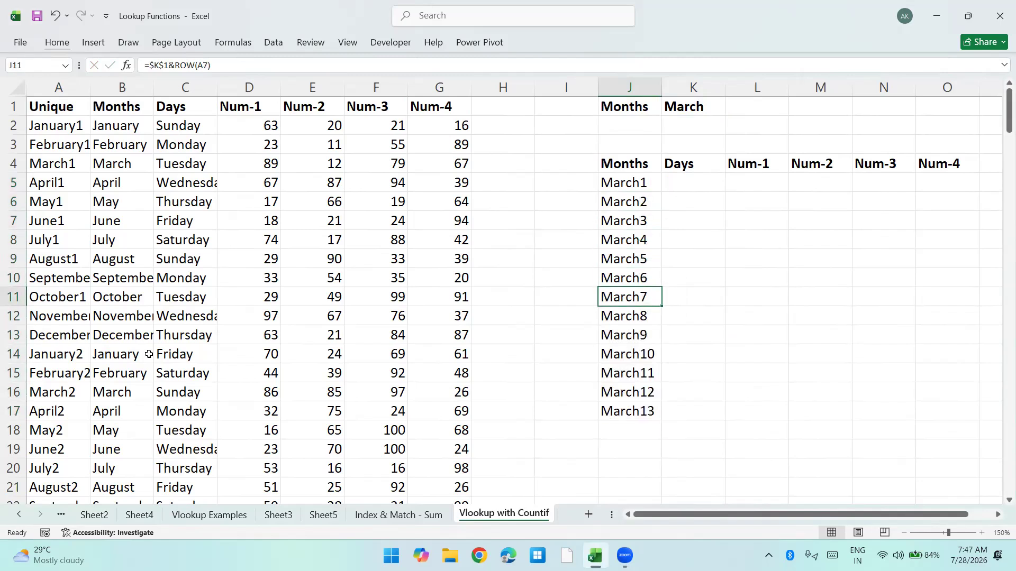
Step: Clear the copied lookup keys below J5 in the results table's Months column
{"action": "key", "text": "Up"}
{"action": "key", "text": "Up"}
{"action": "key", "text": "Up"}
{"action": "key", "text": "Up"}
{"action": "key", "text": "ctrl+Up"}
{"action": "key", "text": "Down"}
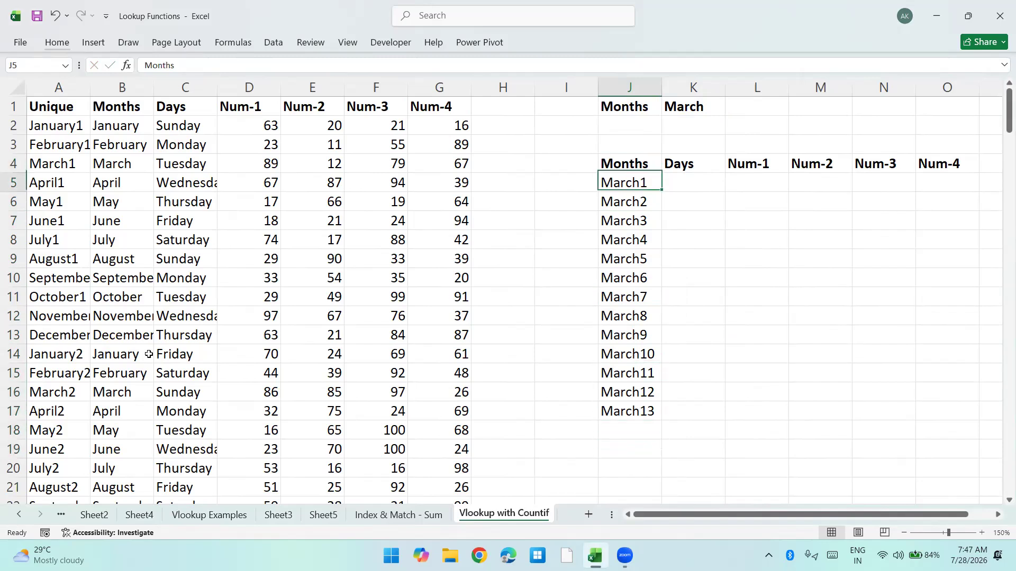
{"action": "key", "text": "F2"}
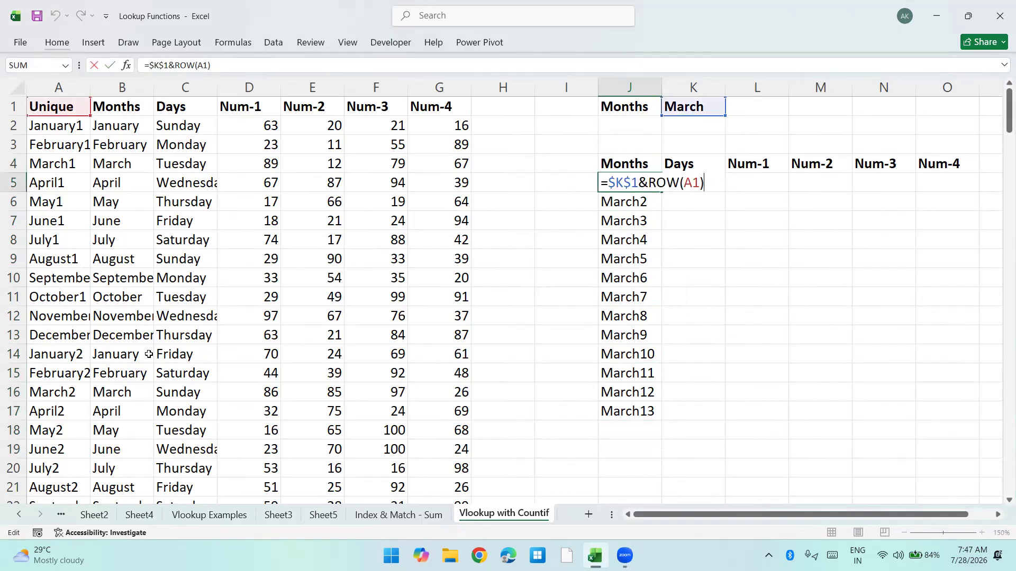
{"action": "key", "text": "ctrl+Return"}
{"action": "key", "text": "Down"}
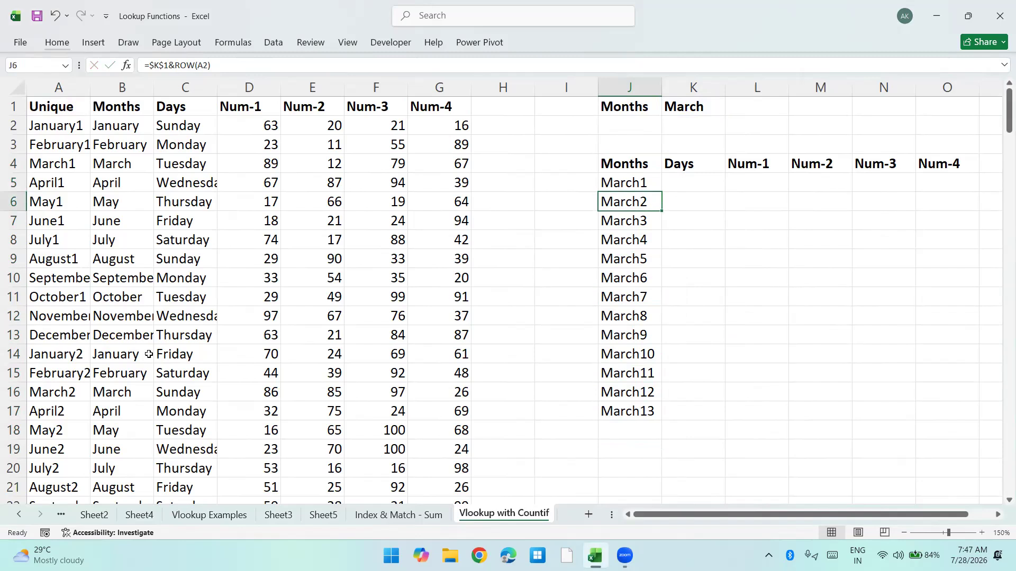
{"action": "key", "text": "ctrl+shift+Down"}
{"action": "key", "text": "Delete"}
{"action": "key", "text": "Up"}
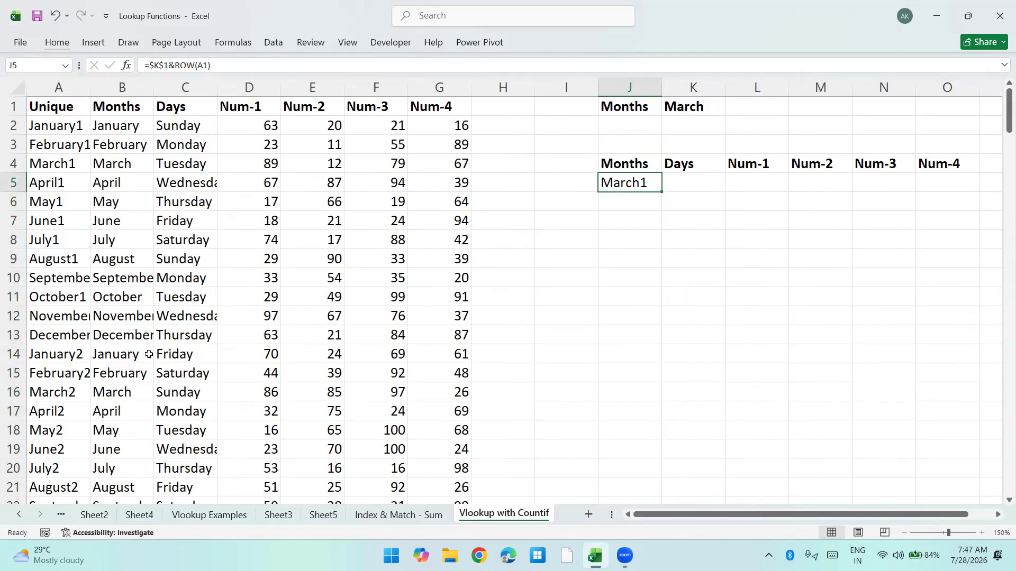
Step: Wrap the lookup key formula in J5 in a VLOOKUP, with the key as its lookup value
{"action": "key", "text": "F2"}
{"action": "key", "text": "Home"}
{"action": "key", "text": "Right"}
{"action": "type", "text": "vl"}
{"action": "key", "text": "Tab"}
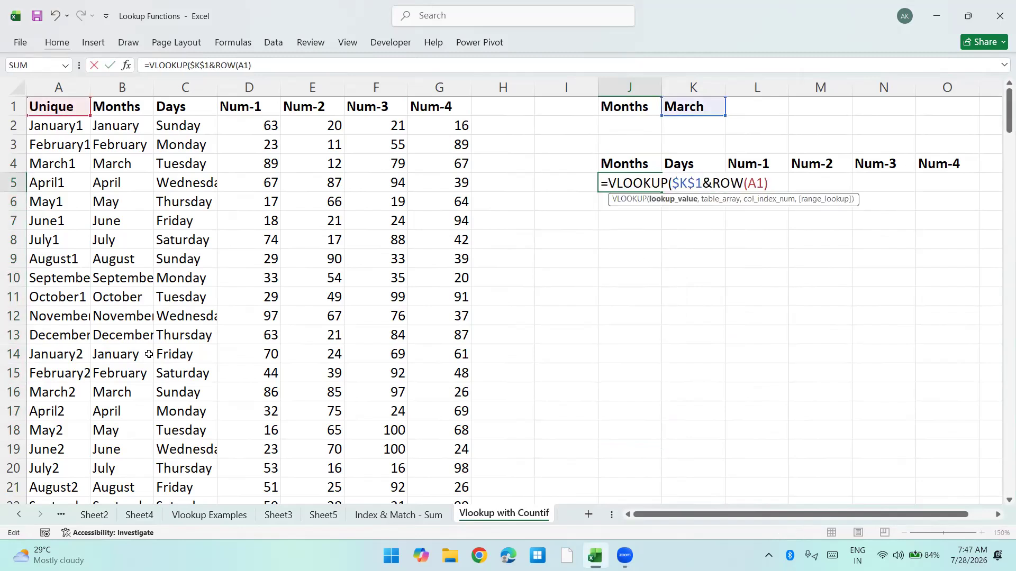
Step: Set the VLOOKUP's table array to columns A through G as the absolute reference $A:$G
{"action": "type", "text": ","}
{"action": "key", "text": "Left"}
{"action": "key", "text": "Left"}
{"action": "key", "text": "Left"}
{"action": "key", "text": "Left"}
{"action": "key", "text": "Left"}
{"action": "key", "text": "Left"}
{"action": "key", "text": "Left"}
{"action": "key", "text": "Left"}
{"action": "key", "text": "Left"}
{"action": "key", "text": "ctrl+space"}
{"action": "key", "text": "shift+Right"}
{"action": "key", "text": "shift+Right"}
{"action": "key", "text": "shift+Right"}
{"action": "key", "text": "shift+Right"}
{"action": "key", "text": "shift+Right"}
{"action": "key", "text": "shift+Right"}
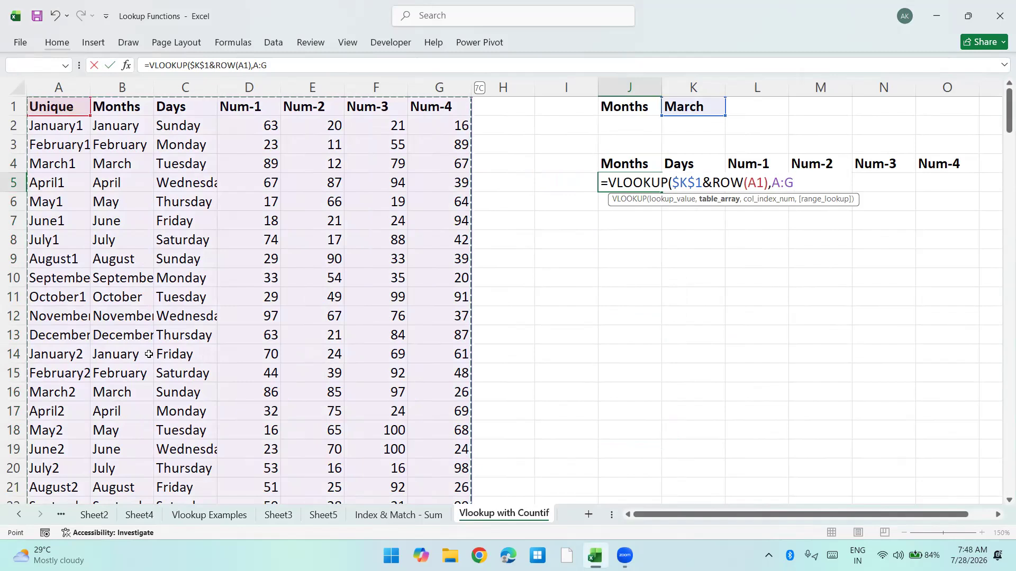
{"action": "key", "text": "F4"}
Step: Complete the J5 VLOOKUP with COLUMN(B1) as the column index and 0 for an exact match
{"action": "type", "text": ",colu"}
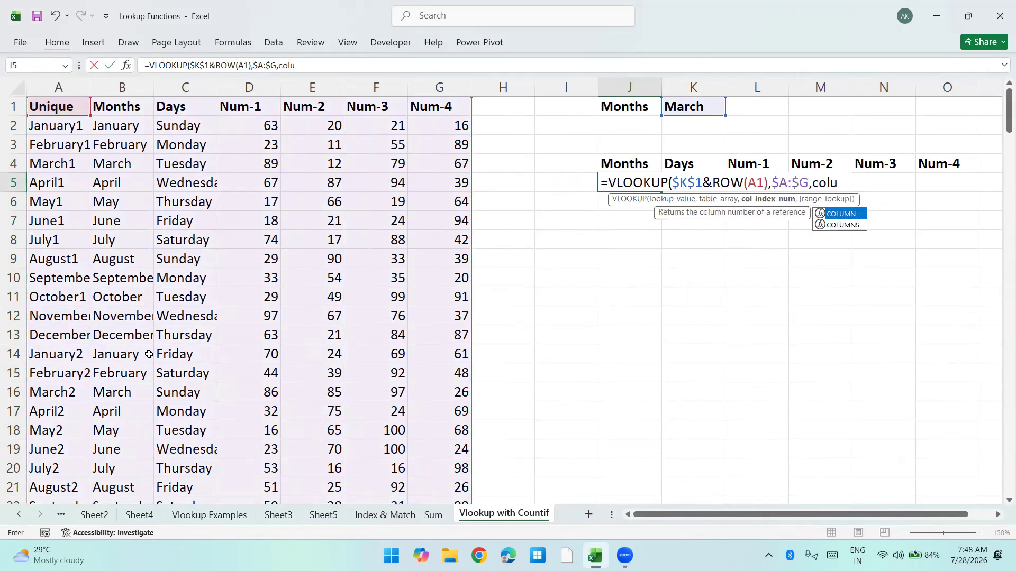
{"action": "key", "text": "Tab"}
{"action": "type", "text": "b1"}
{"action": "key", "text": "BackSpace"}
{"action": "key", "text": "BackSpace"}
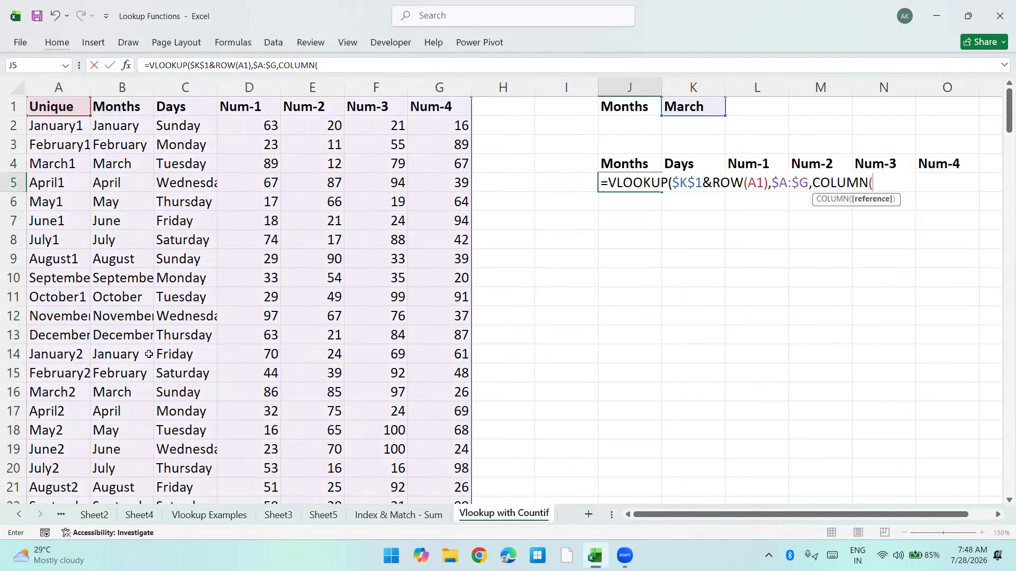
{"action": "type", "text": "B1),0"}
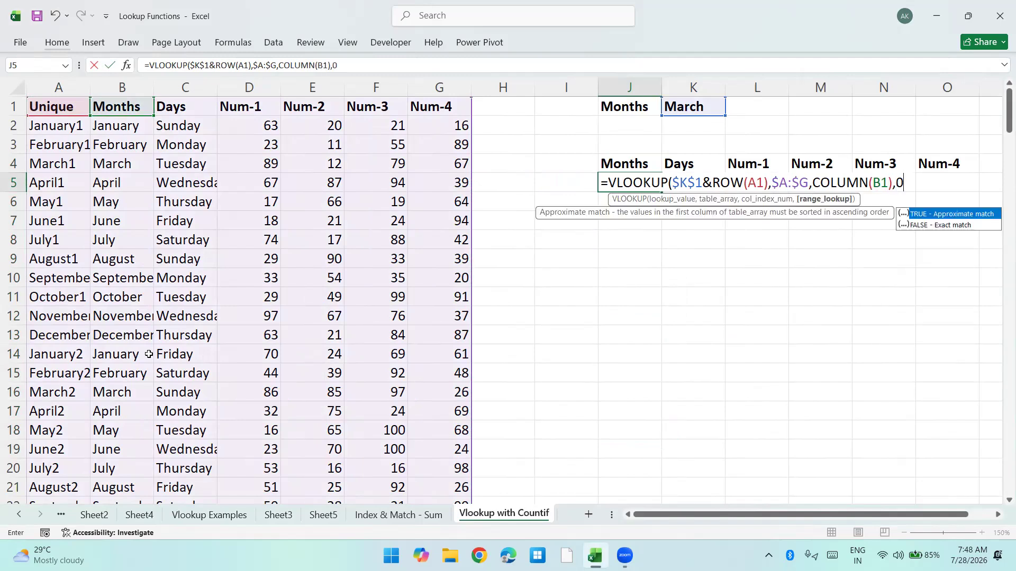
{"action": "key", "text": "ctrl+Return"}
Step: Fill the VLOOKUP formula from J5 across to the Num-4 column in O5
{"action": "key", "text": "Up"}
{"action": "key", "text": "ctrl+Right"}
{"action": "key", "text": "Down"}
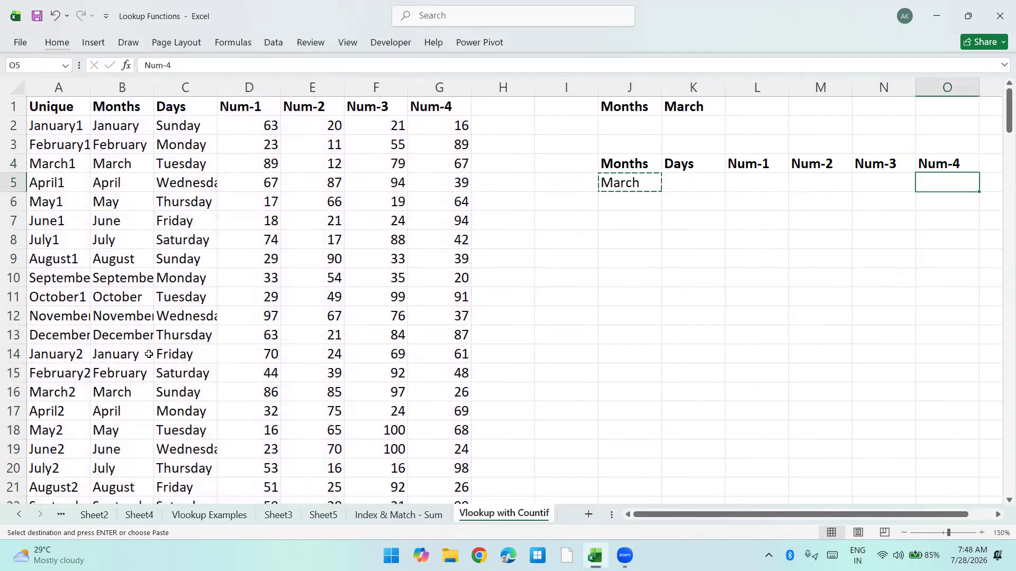
{"action": "key", "text": "ctrl+shift+Left"}
{"action": "key", "text": "ctrl+r"}
Step: Copy the VLOOKUP formulas in J5:O5 down to row 20 of the results table
{"action": "key", "text": "ctrl+c"}
{"action": "key", "text": "shift+Down"}
{"action": "key", "text": "shift+Down"}
{"action": "key", "text": "shift+Down"}
{"action": "key", "text": "shift+Down"}
{"action": "key", "text": "shift+Down"}
{"action": "key", "text": "shift+Down"}
{"action": "key", "text": "shift+Down"}
{"action": "key", "text": "shift+Down"}
{"action": "key", "text": "shift+Down"}
{"action": "key", "text": "shift+Down"}
{"action": "key", "text": "shift+Down"}
{"action": "key", "text": "shift+Down"}
{"action": "key", "text": "shift+Down"}
{"action": "key", "text": "shift+Down"}
{"action": "key", "text": "shift+Down"}
{"action": "key", "text": "Return"}
Step: Extend the results table's VLOOKUP formulas from row 20 down to row 29
{"action": "key", "text": "ctrl+Down"}
{"action": "key", "text": "ctrl+Left"}
{"action": "key", "text": "ctrl+shift+Right"}
{"action": "key", "text": "ctrl+c"}
{"action": "key", "text": "shift+Down"}
{"action": "key", "text": "shift+Down"}
{"action": "key", "text": "shift+Down"}
{"action": "key", "text": "shift+Down"}
{"action": "key", "text": "shift+Down"}
{"action": "key", "text": "shift+Down"}
{"action": "key", "text": "shift+Down"}
{"action": "key", "text": "shift+Down"}
{"action": "key", "text": "Return"}
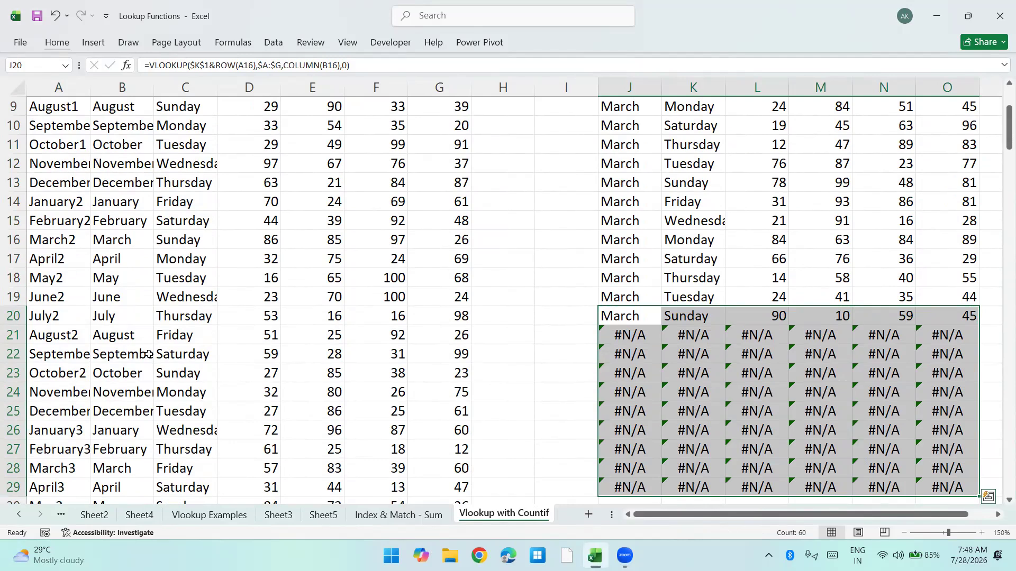
Step: Wrap the VLOOKUP in J5 in IFERROR with an empty string "" as the error value
{"action": "key", "text": "ctrl+Up"}
{"action": "key", "text": "Down"}
{"action": "key", "text": "F2"}
{"action": "key", "text": "Home"}
{"action": "type", "text": "if"}
{"action": "key", "text": "BackSpace"}
{"action": "key", "text": "BackSpace"}
{"action": "type", "text": "iferr"}
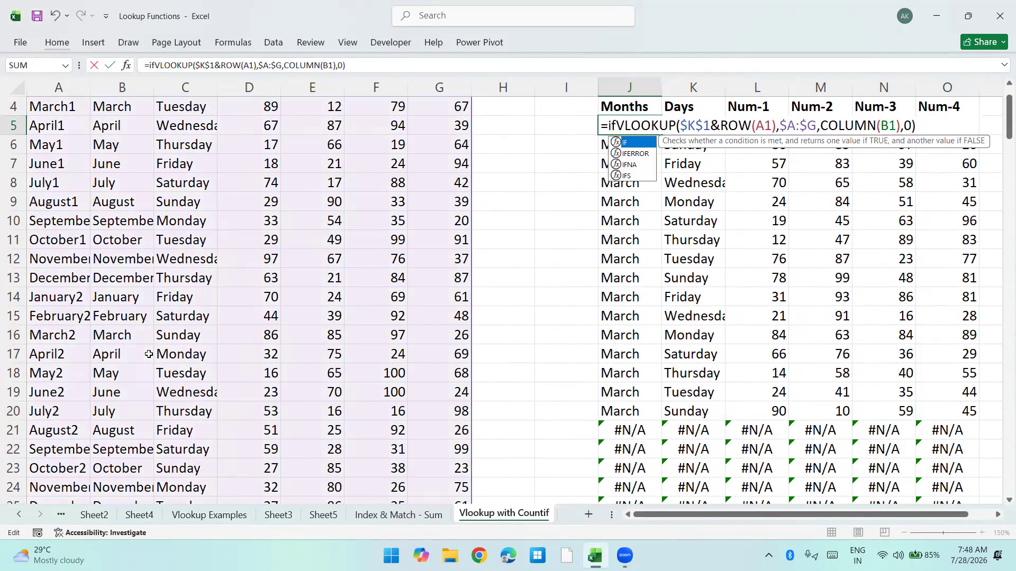
{"action": "key", "text": "Tab"}
{"action": "type", "text": ",\"\")"}
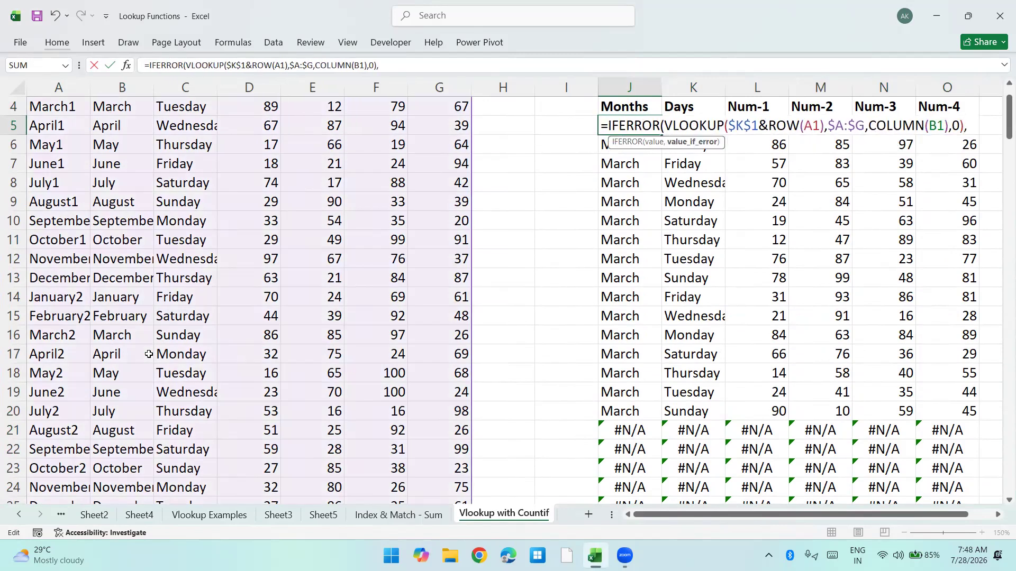
{"action": "key", "text": "Return"}
Step: Copy the IFERROR formula from J5 across the whole results table, J5:O29
{"action": "key", "text": "Up"}
{"action": "key", "text": "ctrl+c"}
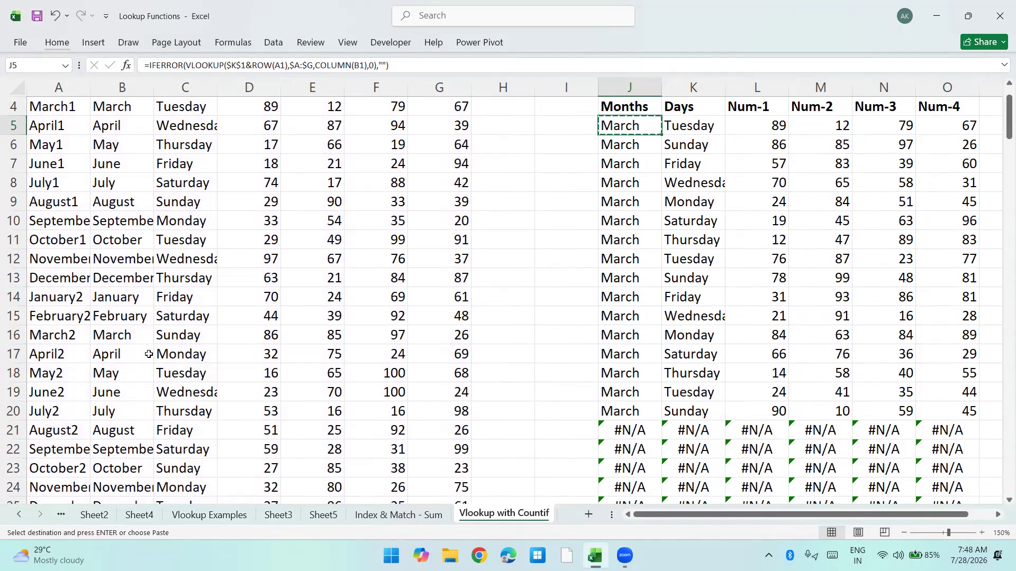
{"action": "key", "text": "ctrl+shift+Right"}
{"action": "key", "text": "ctrl+shift+Down"}
{"action": "key", "text": "ctrl+v"}
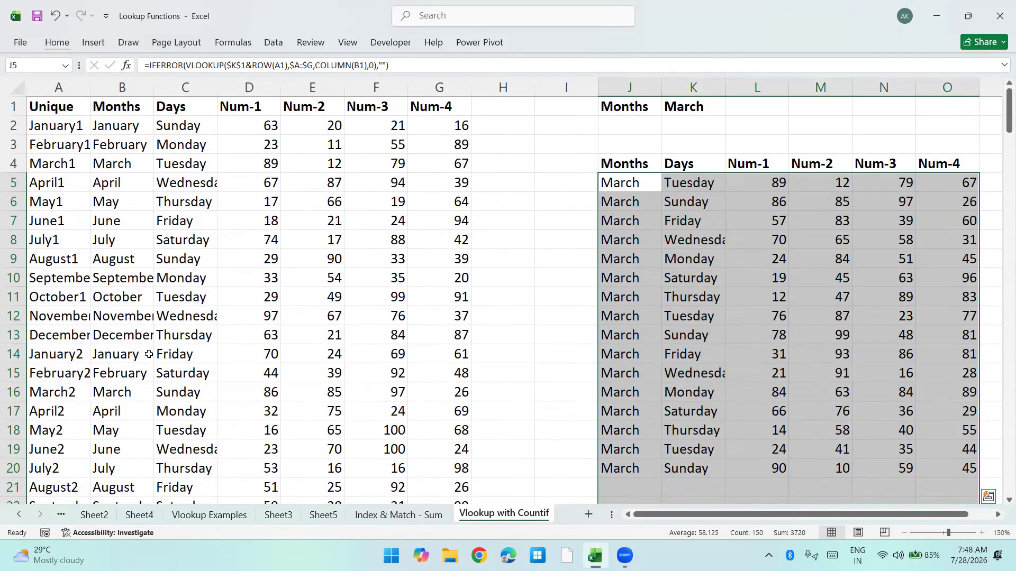
Step: Copy the full source table from the Months column through Num-4, leaving out the Unique column
{"action": "key", "text": "ctrl+Up"}
{"action": "key", "text": "ctrl+Up"}
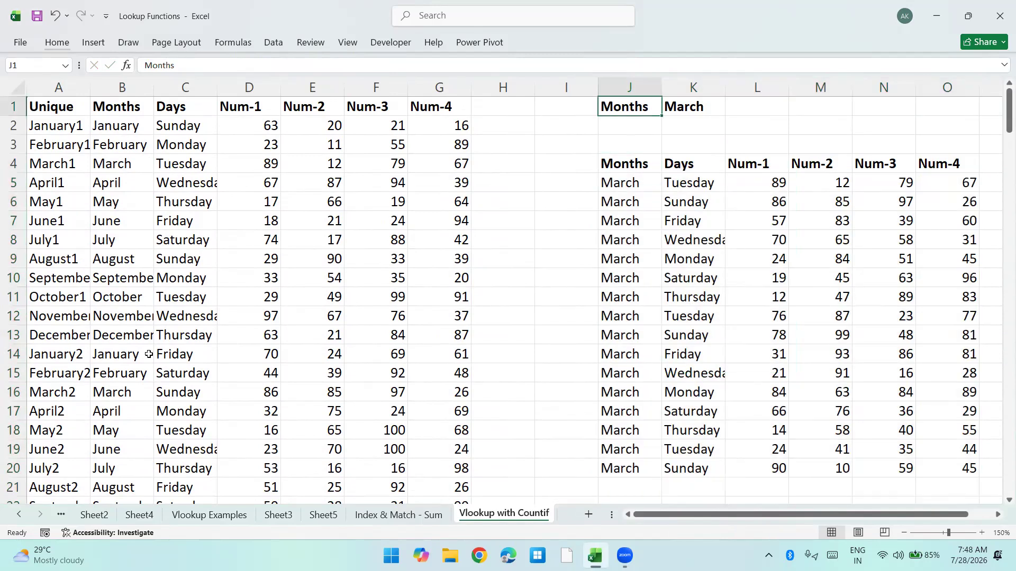
{"action": "key", "text": "Left"}
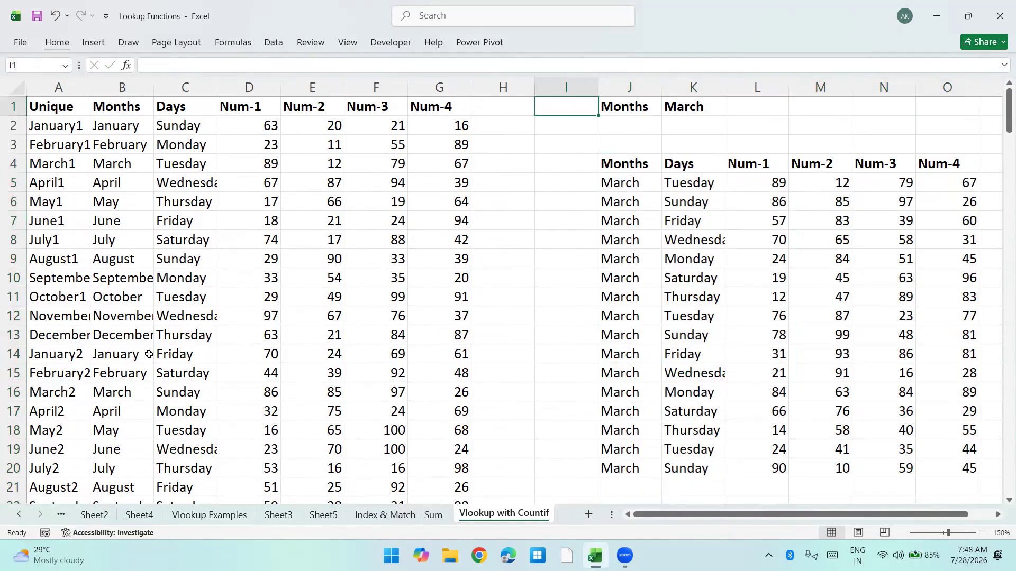
{"action": "key", "text": "Home"}
{"action": "key", "text": "Down"}
{"action": "key", "text": "Down"}
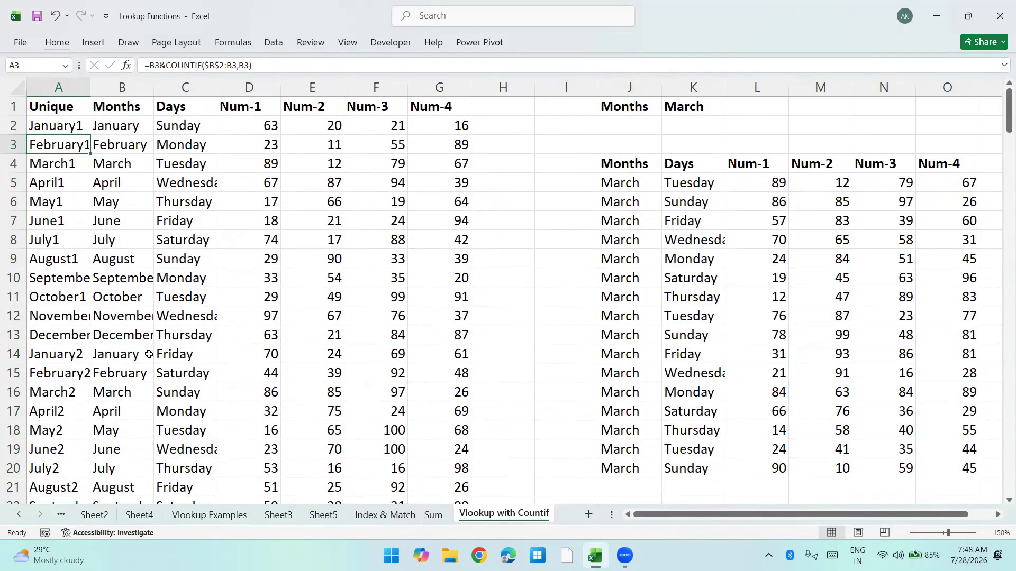
{"action": "key", "text": "Up"}
{"action": "key", "text": "Up"}
{"action": "key", "text": "Right"}
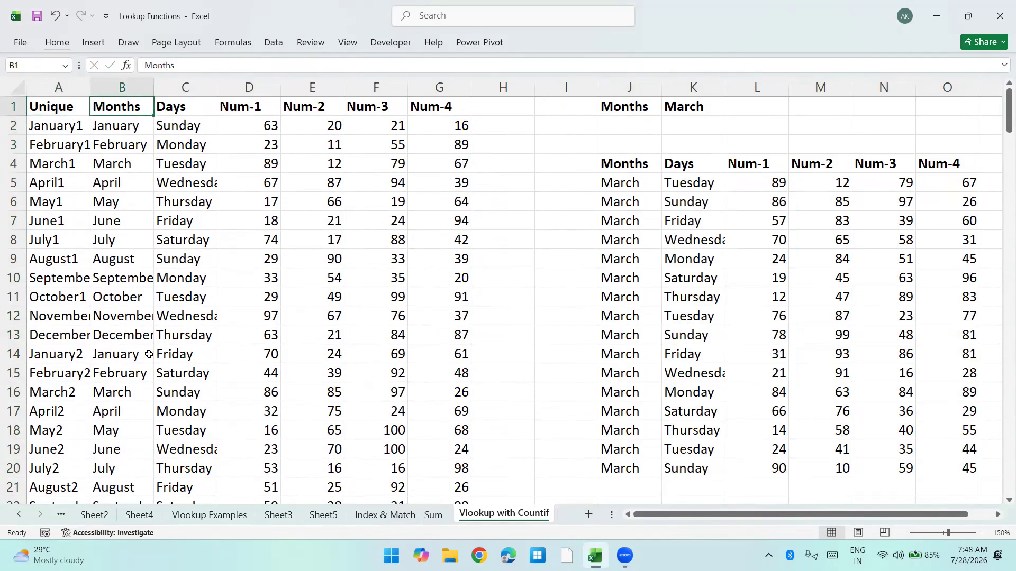
{"action": "key", "text": "ctrl+shift+Down"}
{"action": "key", "text": "ctrl+shift+Right"}
{"action": "key", "text": "ctrl+c"}
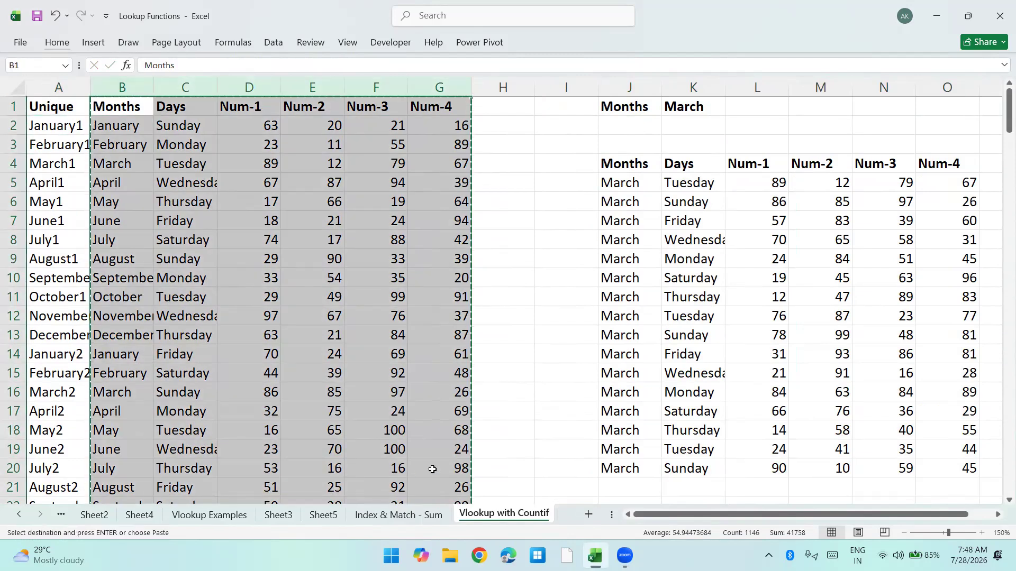
Step: Add a new worksheet and paste the copied table with its first header in C1
{"action": "left_click", "coordinate": [587, 515]}
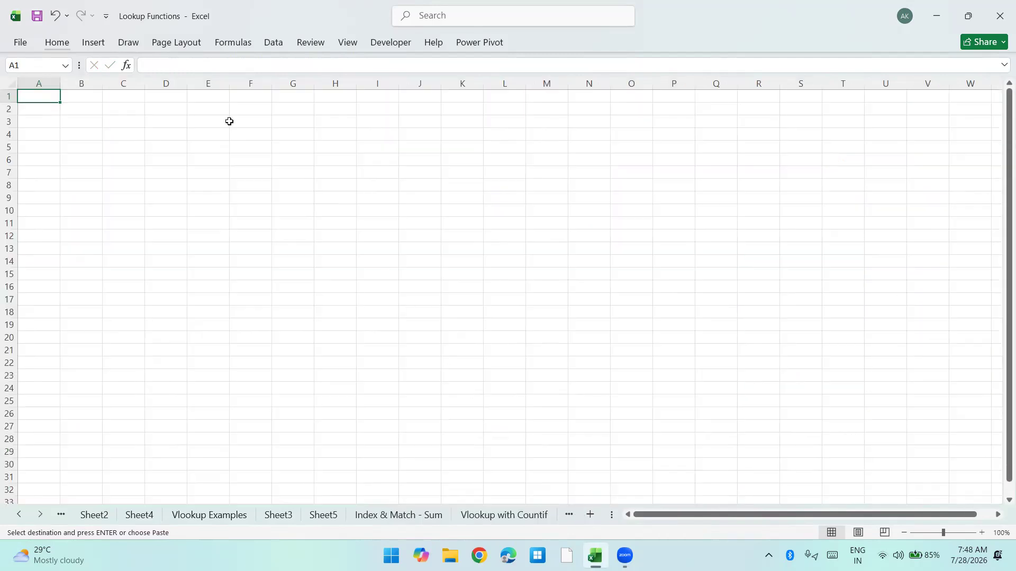
{"action": "left_click", "coordinate": [170, 95]}
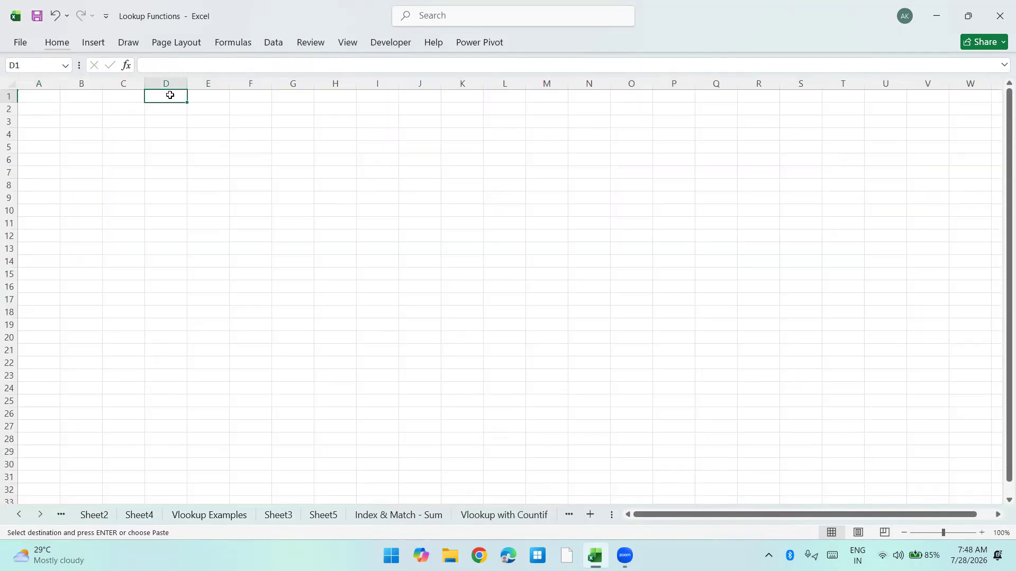
{"action": "key", "text": "Left"}
{"action": "key", "text": "ctrl+v"}
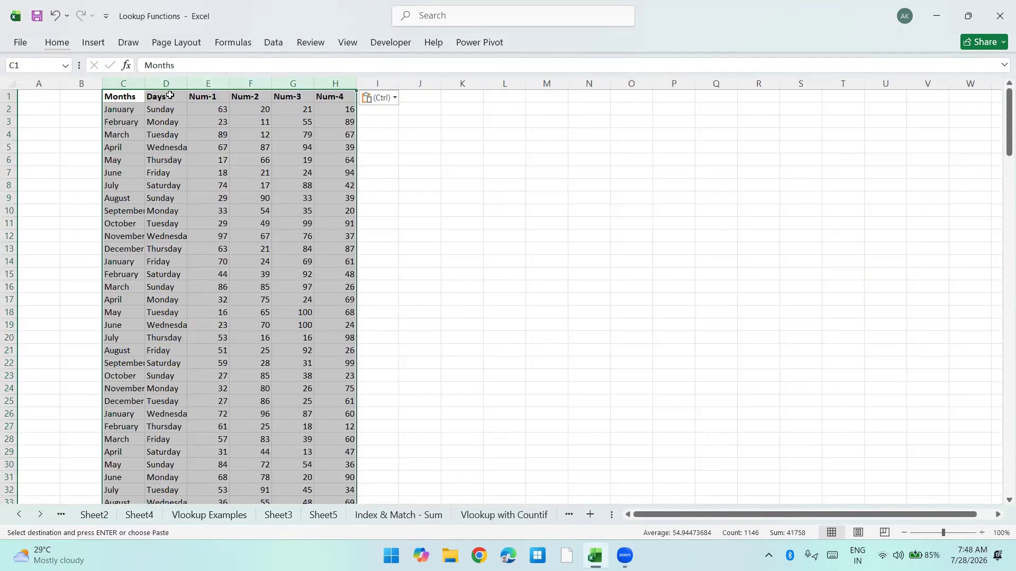
{"action": "scroll", "coordinate": [170, 95], "scroll_direction": "up", "scroll_amount": 2}
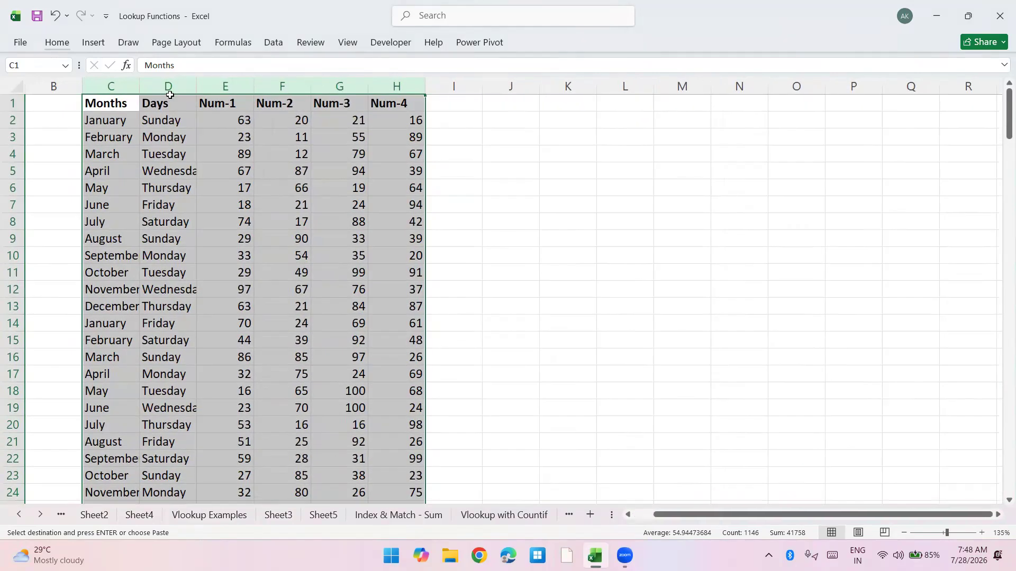
Step: Enter the label Month in K1 of the new worksheet
{"action": "key", "text": "ctrl+Home"}
{"action": "key", "text": "Right"}
{"action": "key", "text": "Right"}
{"action": "key", "text": "Right"}
{"action": "key", "text": "Right"}
{"action": "key", "text": "Right"}
{"action": "key", "text": "Right"}
{"action": "key", "text": "Right"}
{"action": "key", "text": "Right"}
{"action": "key", "text": "Right"}
{"action": "key", "text": "Right"}
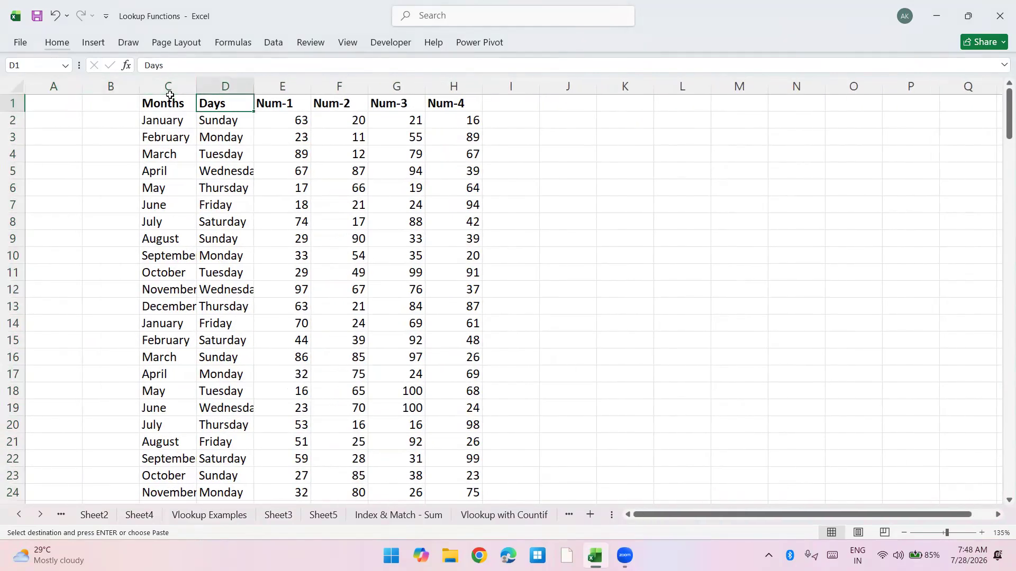
{"action": "key", "text": "Left"}
{"action": "key", "text": "Right"}
{"action": "type", "text": "Mn"}
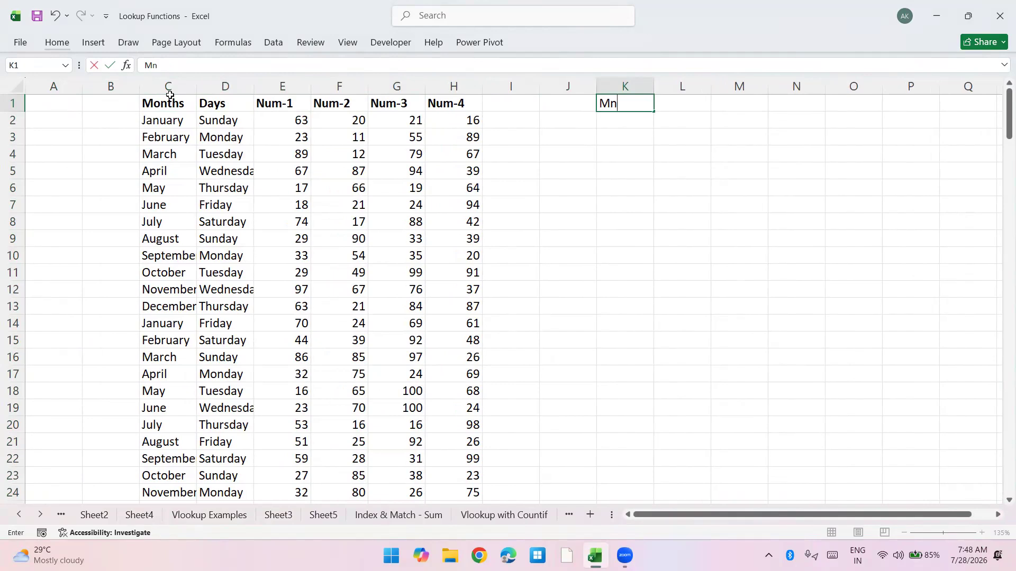
{"action": "type", "text": "nth"}
{"action": "key", "text": "Tab"}
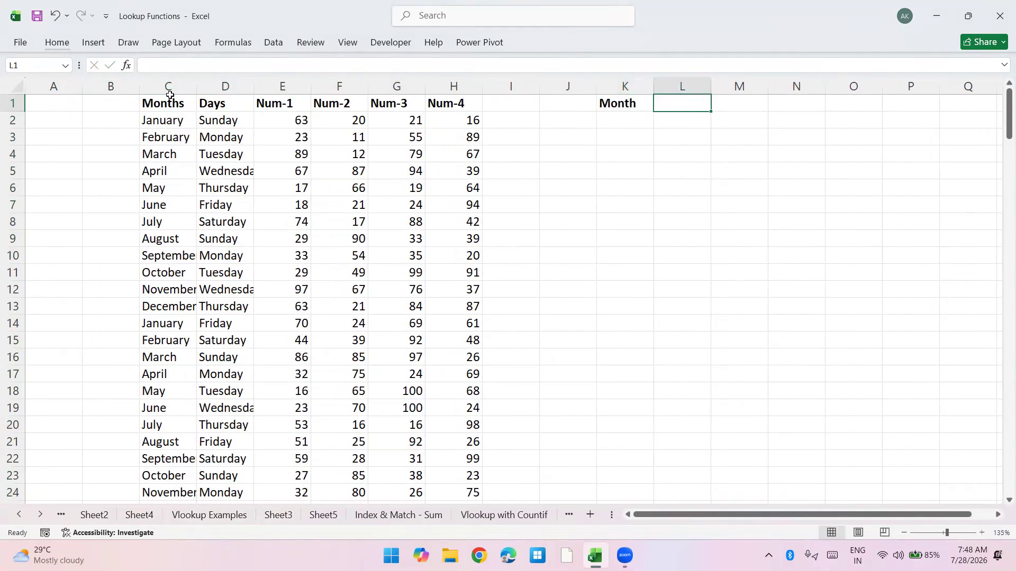
Step: Enter r in L1 beside the Month label
{"action": "type", "text": "ry"}
{"action": "key", "text": "BackSpace"}
{"action": "key", "text": "Return"}
{"action": "key", "text": "Up"}
{"action": "key", "text": "Right"}
Step: Copy the header row from Months through Num-4 and paste it starting in K4
{"action": "key", "text": "Left"}
{"action": "key", "text": "Left"}
{"action": "key", "text": "Left"}
{"action": "key", "text": "Left"}
{"action": "key", "text": "Left"}
{"action": "key", "text": "Left"}
{"action": "key", "text": "Left"}
{"action": "key", "text": "Left"}
{"action": "key", "text": "Left"}
{"action": "key", "text": "Left"}
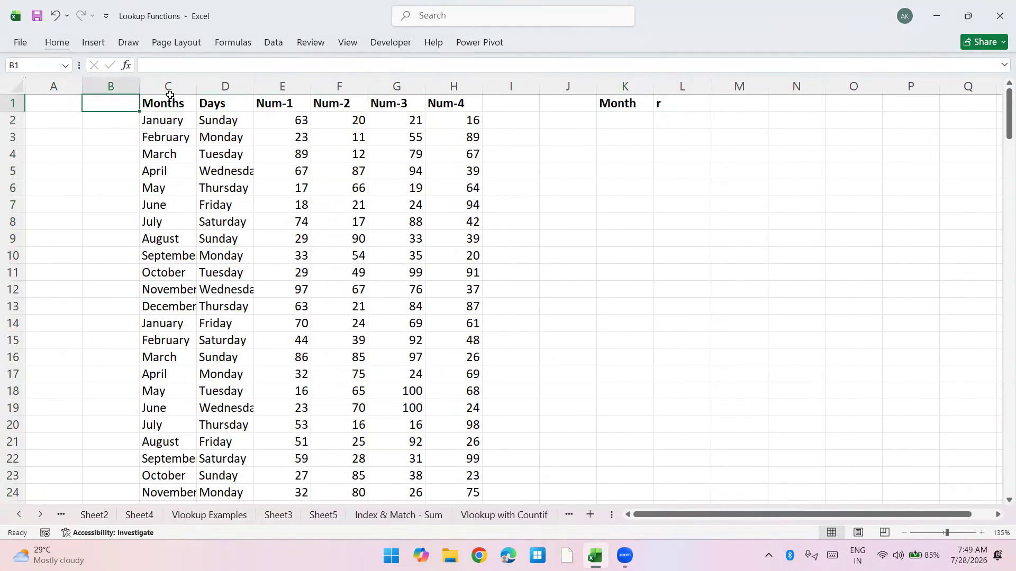
{"action": "left_click", "coordinate": [170, 95]}
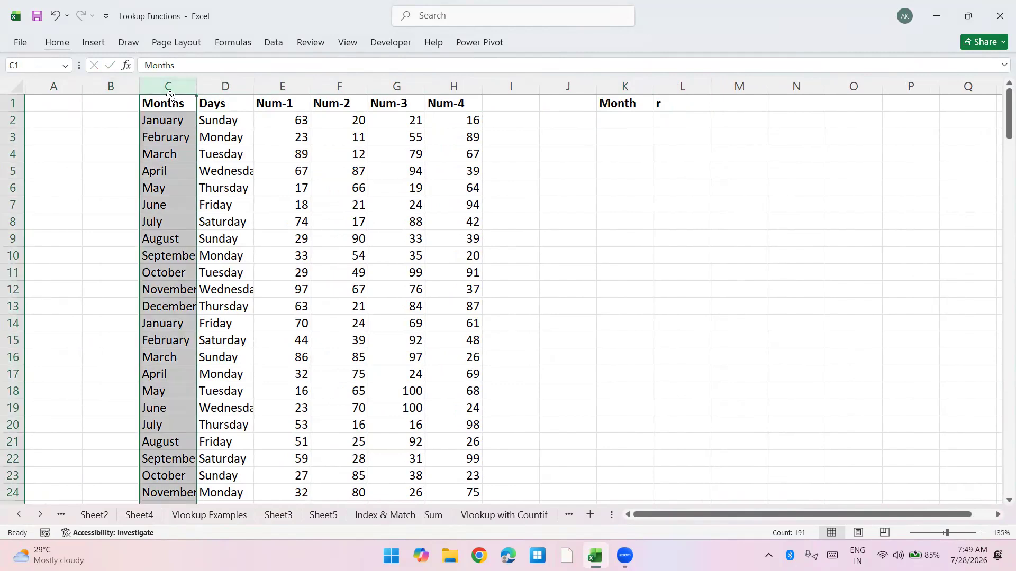
{"action": "key", "text": "Down"}
{"action": "key", "text": "Up"}
{"action": "key", "text": "ctrl+shift+Right"}
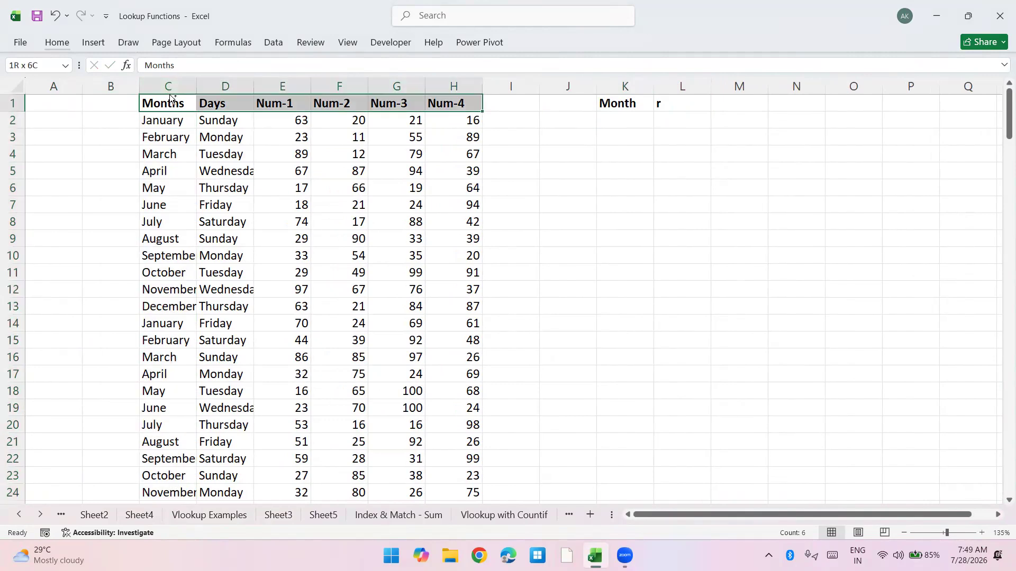
{"action": "key", "text": "ctrl+c"}
{"action": "key", "text": "Right"}
{"action": "key", "text": "Right"}
{"action": "key", "text": "Right"}
{"action": "key", "text": "Right"}
{"action": "key", "text": "Right"}
{"action": "key", "text": "Right"}
{"action": "key", "text": "Right"}
{"action": "key", "text": "Right"}
{"action": "key", "text": "Right"}
{"action": "key", "text": "Right"}
{"action": "key", "text": "Down"}
{"action": "key", "text": "Down"}
{"action": "key", "text": "Down"}
{"action": "key", "text": "Left"}
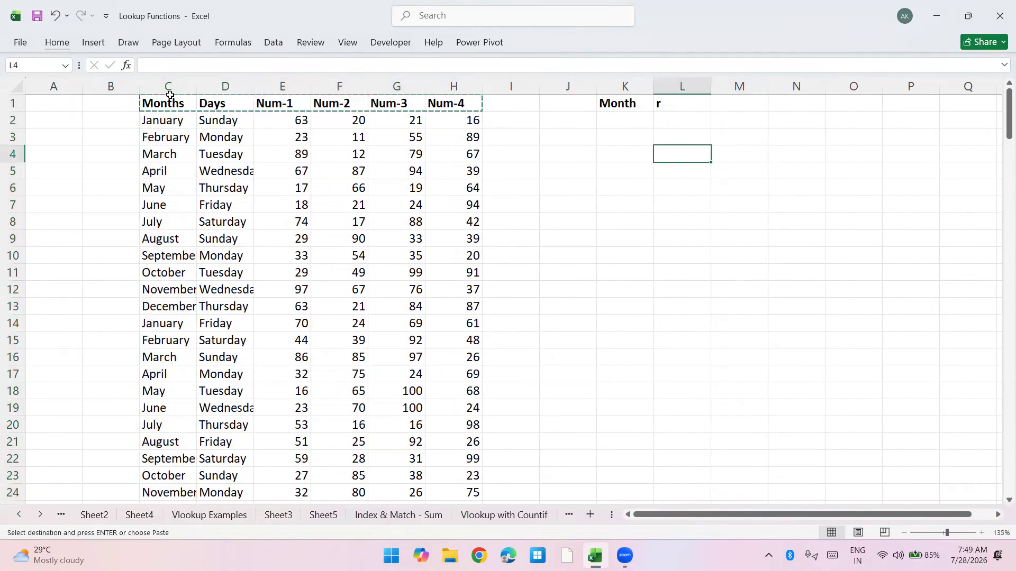
{"action": "key", "text": "Left"}
{"action": "key", "text": "Return"}
Step: Enter the header Search in B1, beside the Months header
{"action": "key", "text": "ctrl+Left"}
{"action": "key", "text": "ctrl+Left"}
{"action": "key", "text": "ctrl+Left"}
{"action": "key", "text": "Up"}
{"action": "key", "text": "Up"}
{"action": "key", "text": "Right"}
{"action": "key", "text": "Up"}
{"action": "type", "text": "Search"}
{"action": "key", "text": "Return"}
Step: Enter =SEARCH($L$1,C2) in B2 to look for the L1 text within the row's month
{"action": "type", "text": "=sea"}
{"action": "key", "text": "Tab"}
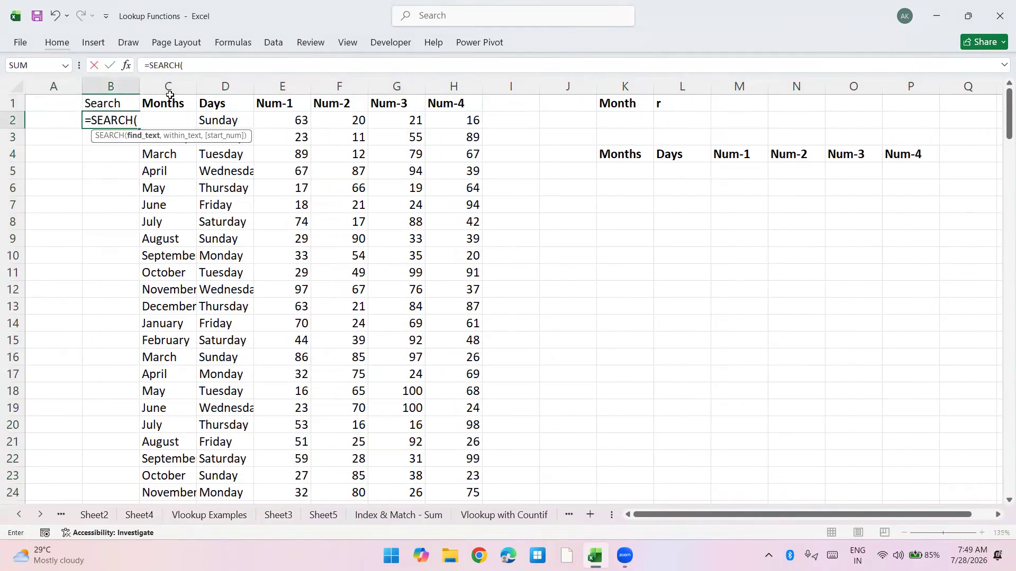
{"action": "key", "text": "Right"}
{"action": "key", "text": "Right"}
{"action": "key", "text": "Right"}
{"action": "key", "text": "Right"}
{"action": "key", "text": "Right"}
{"action": "key", "text": "Right"}
{"action": "key", "text": "Right"}
{"action": "key", "text": "Right"}
{"action": "key", "text": "Right"}
{"action": "key", "text": "Right"}
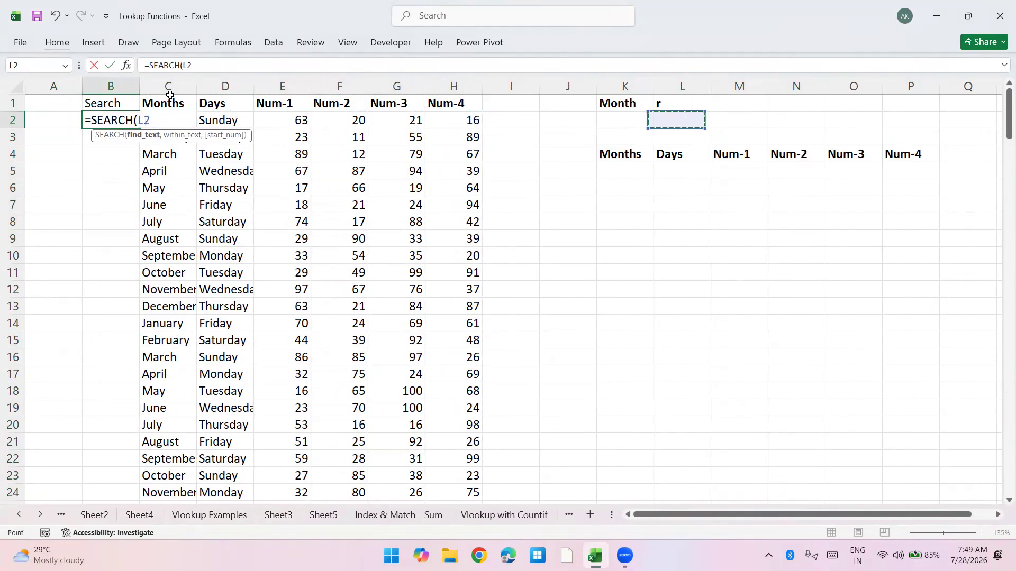
{"action": "key", "text": "Up"}
{"action": "key", "text": "F4"}
{"action": "type", "text": ",C"}
{"action": "key", "text": "Right"}
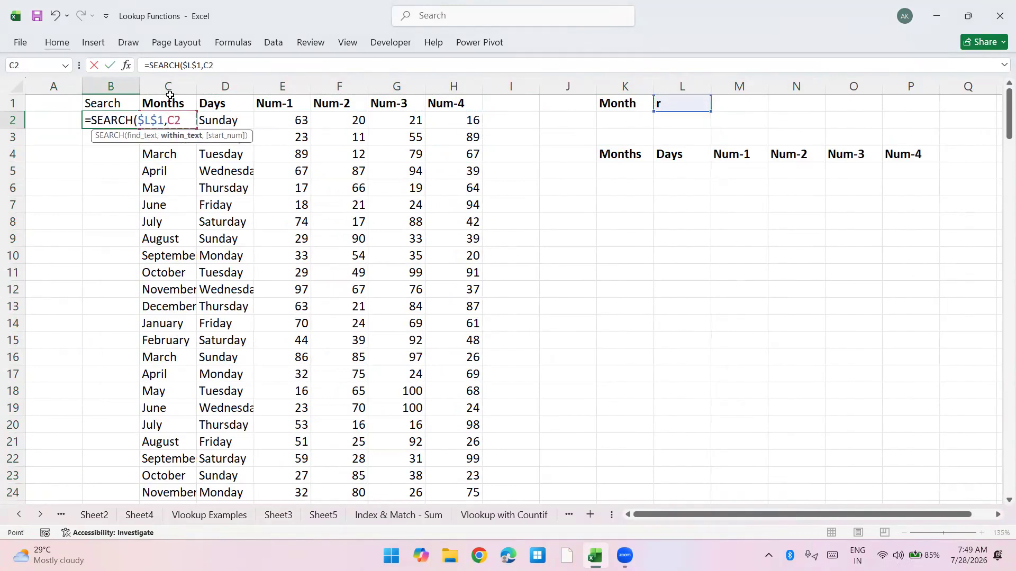
{"action": "key", "text": "Return"}
Step: Fill the SEARCH formula down the Search column to the last data row, 191
{"action": "key", "text": "Up"}
{"action": "key", "text": "Right"}
{"action": "key", "text": "ctrl+Down"}
{"action": "key", "text": "Left"}
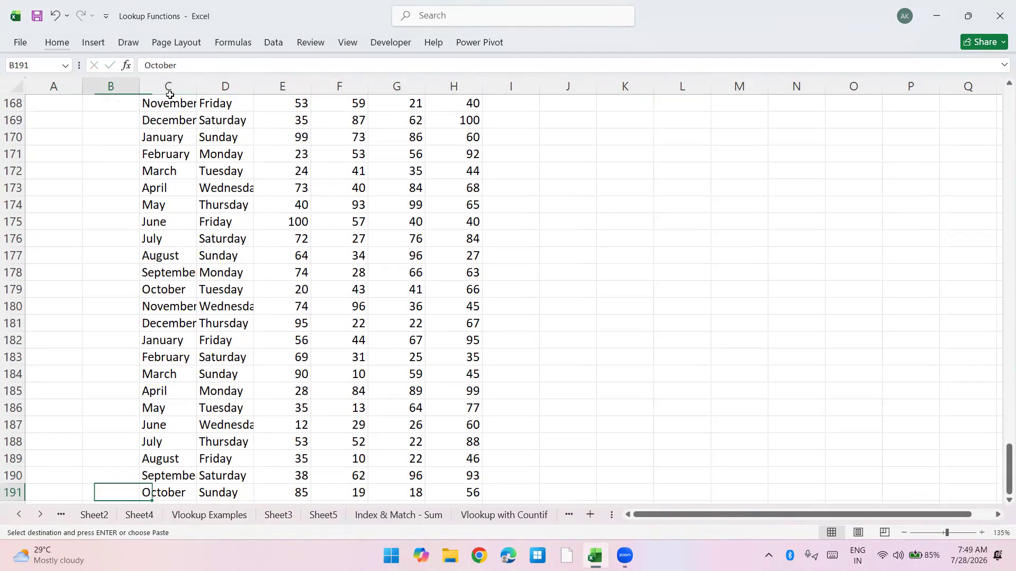
{"action": "key", "text": "ctrl+shift+Up"}
{"action": "key", "text": "ctrl+d"}
{"action": "key", "text": "ctrl+Up"}
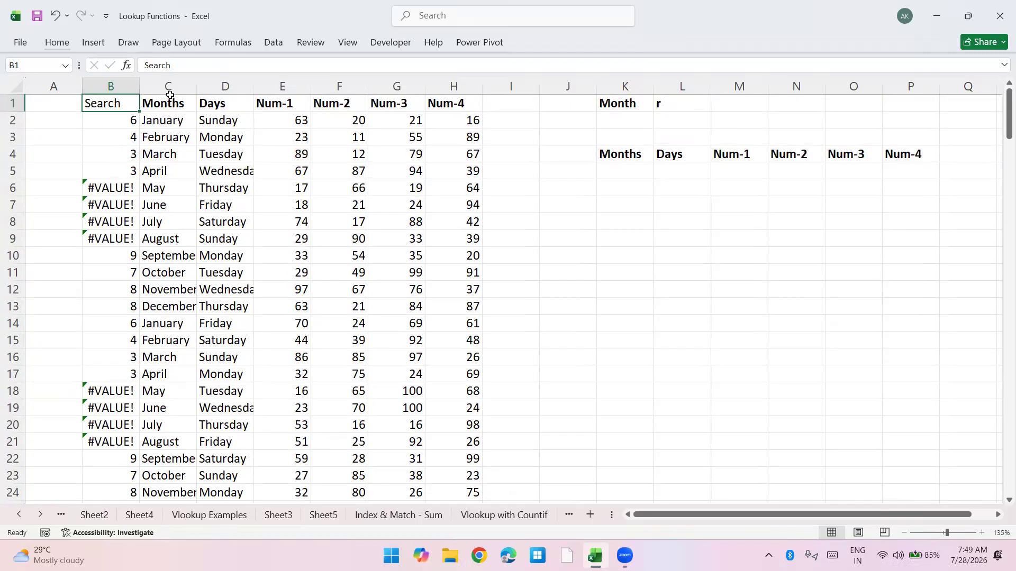
Step: Wrap the B2 formula as =ISNUMBER(SEARCH($L$1,C2)) and fill it down the Search column
{"action": "key", "text": "Down"}
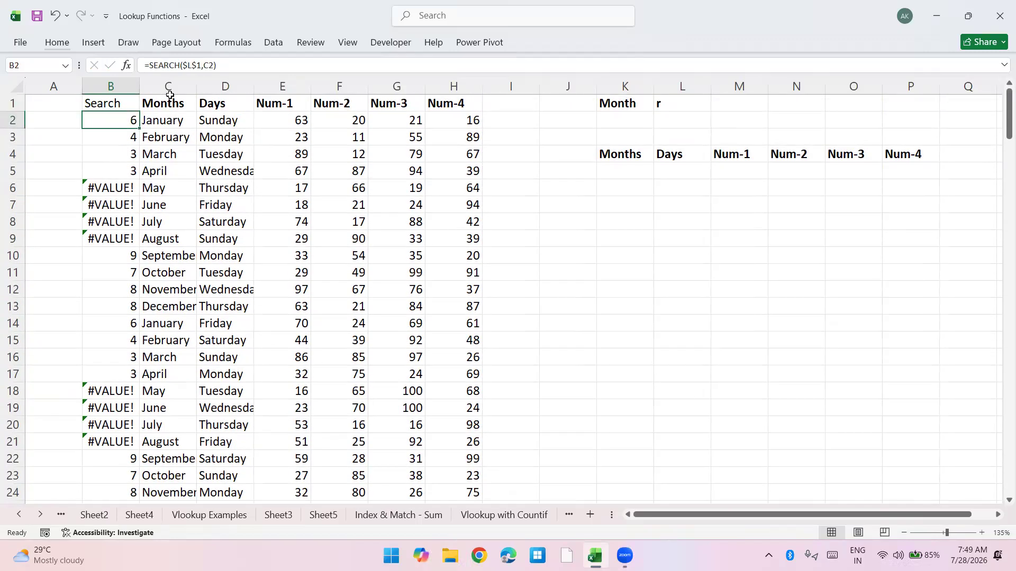
{"action": "key", "text": "F2"}
{"action": "key", "text": "Home"}
{"action": "key", "text": "Right"}
{"action": "type", "text": "isnumber"}
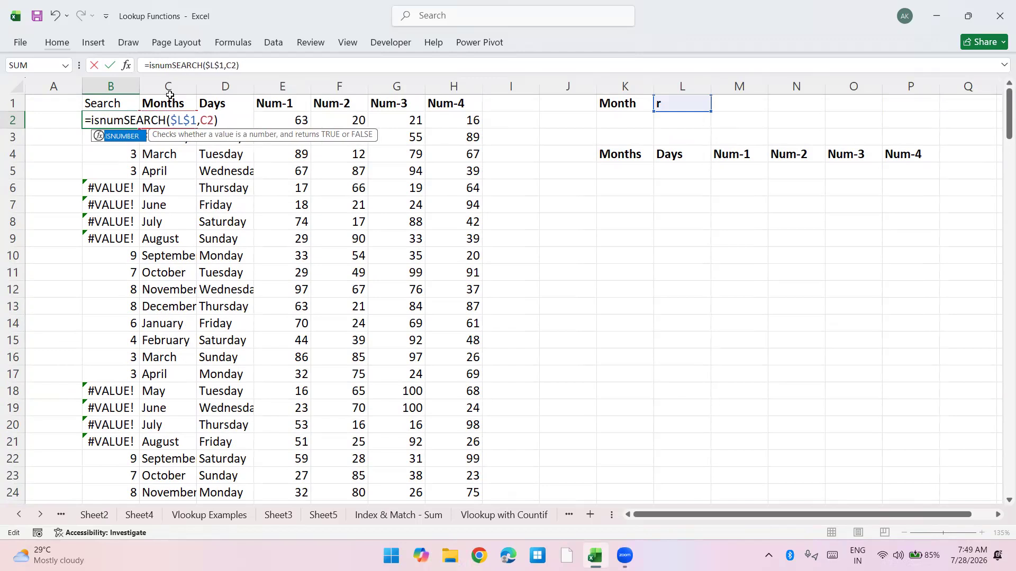
{"action": "key", "text": "Tab"}
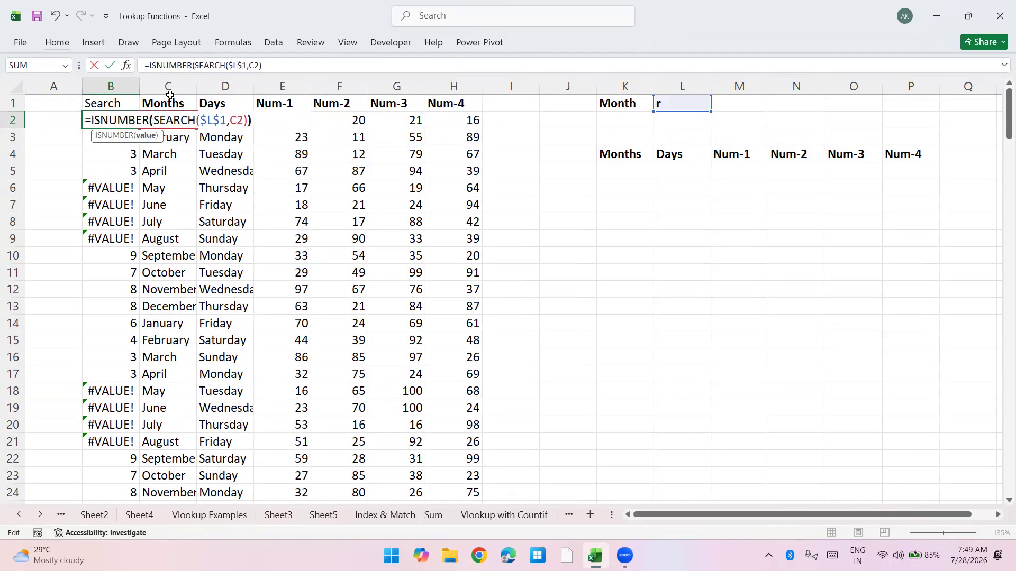
{"action": "key", "text": "Return"}
{"action": "key", "text": "Up"}
{"action": "key", "text": "ctrl+shift+Down"}
{"action": "key", "text": "ctrl+d"}
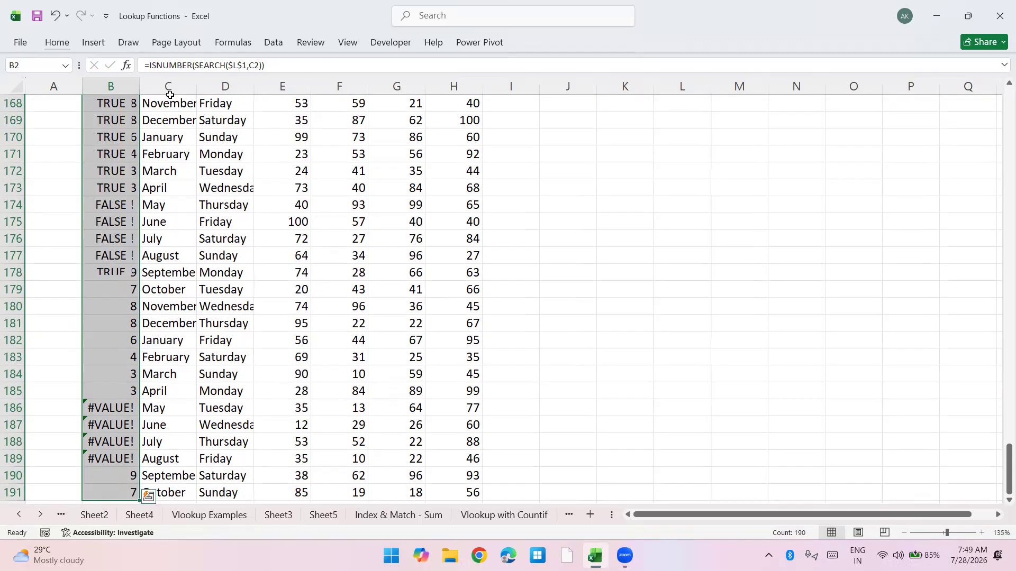
{"action": "key", "text": "Up"}
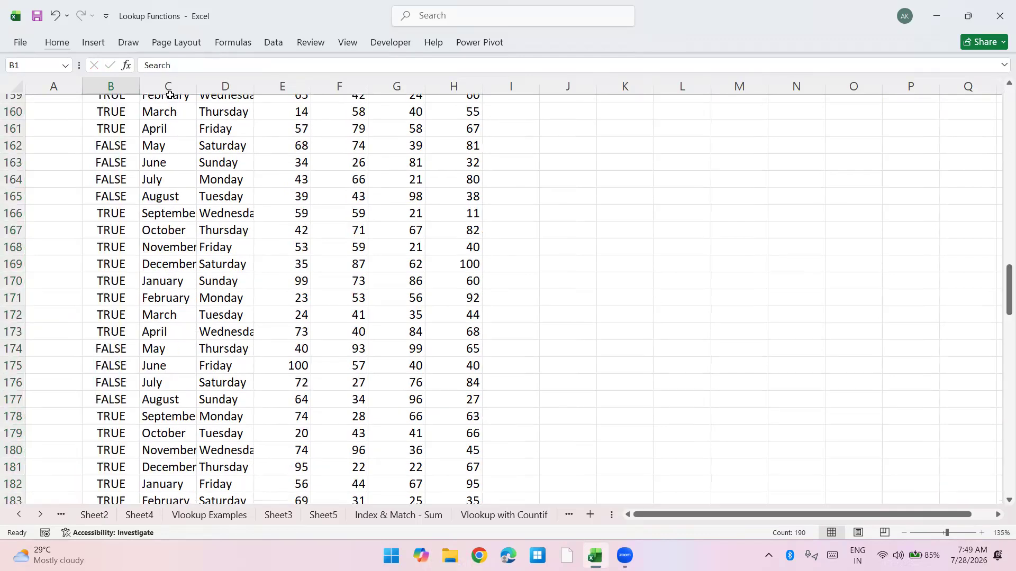
Step: Extend the B2 formula to =IF(ISNUMBER(SEARCH($L$1,C2)),MAX($B$1:B1)+1,0)
{"action": "key", "text": "Down"}
{"action": "key", "text": "F2"}
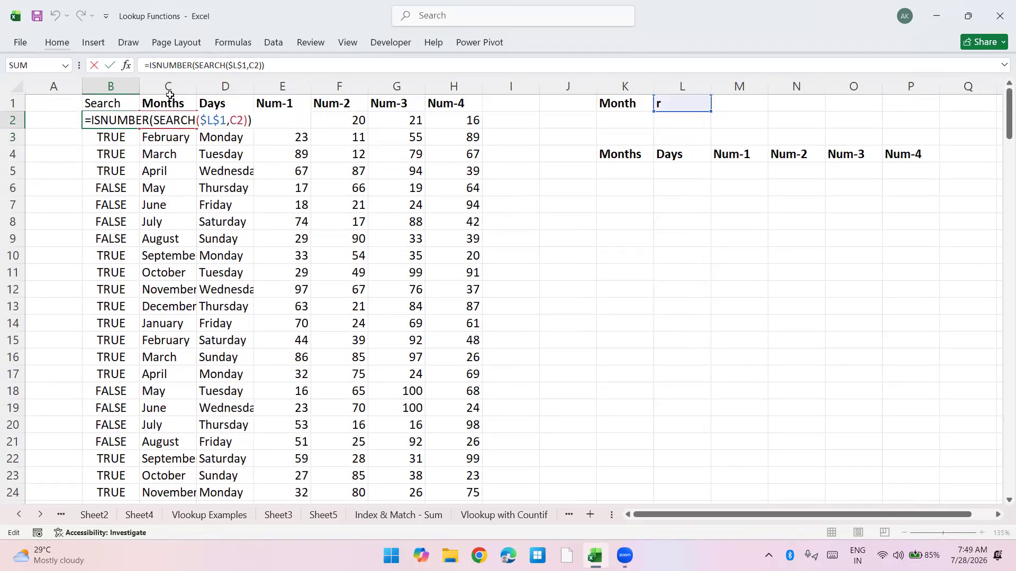
{"action": "type", "text": "IF("}
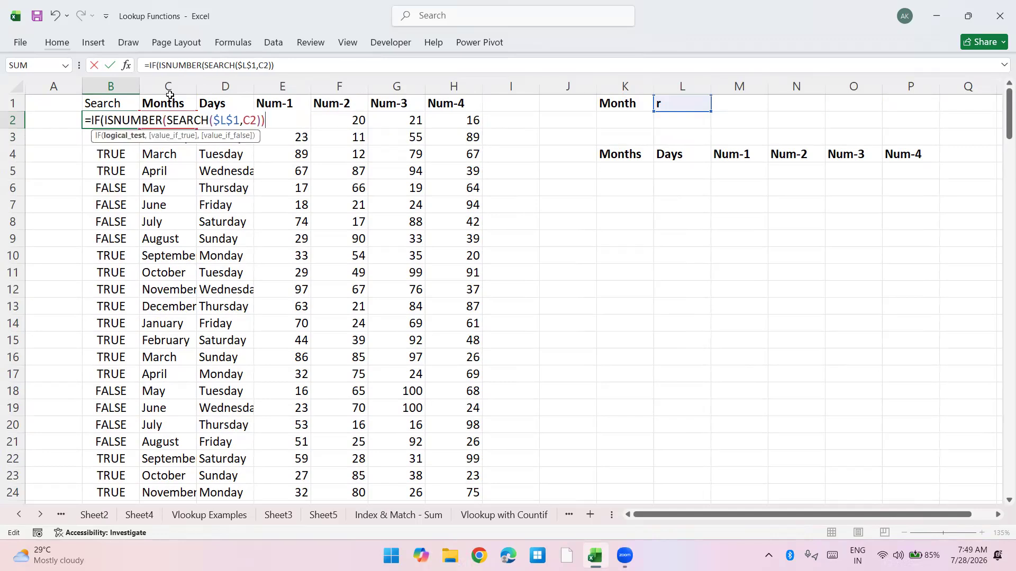
{"action": "type", "text": ",max"}
{"action": "key", "text": "Tab"}
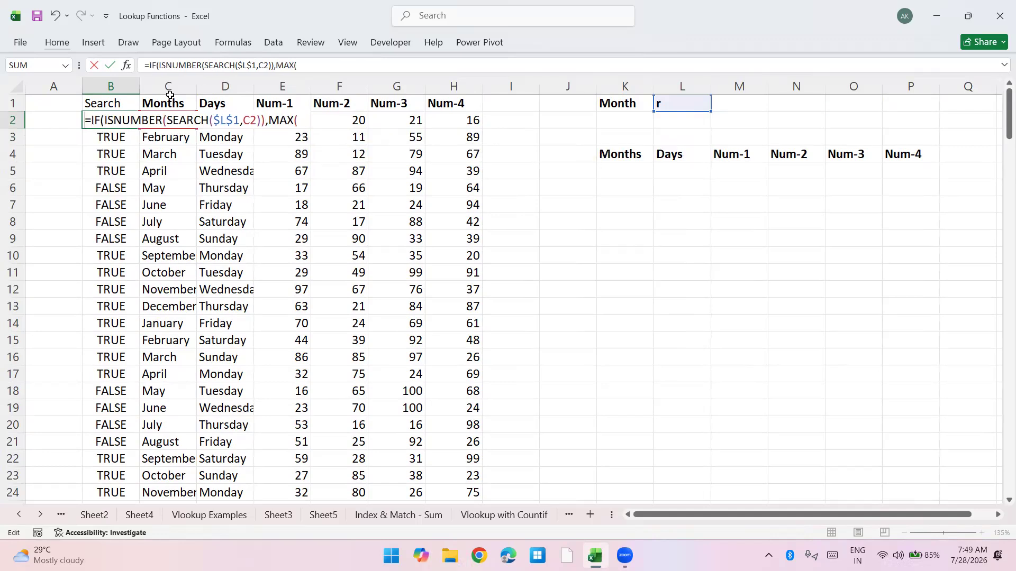
{"action": "key", "text": "Up"}
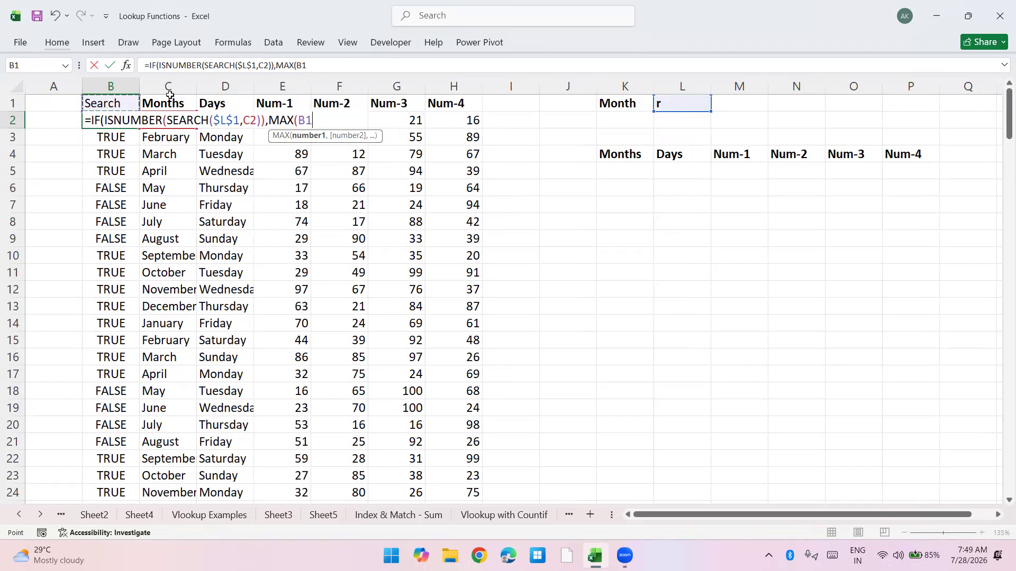
{"action": "key", "text": "F4"}
{"action": "type", "text": ":"}
{"action": "key", "text": "Up"}
{"action": "type", "text": ")+1"}
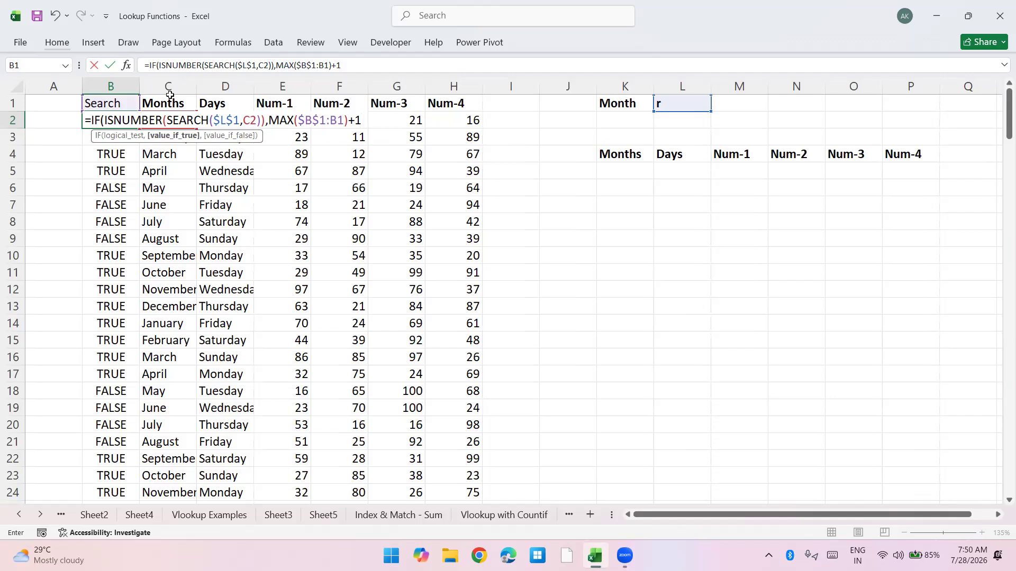
{"action": "type", "text": ","}
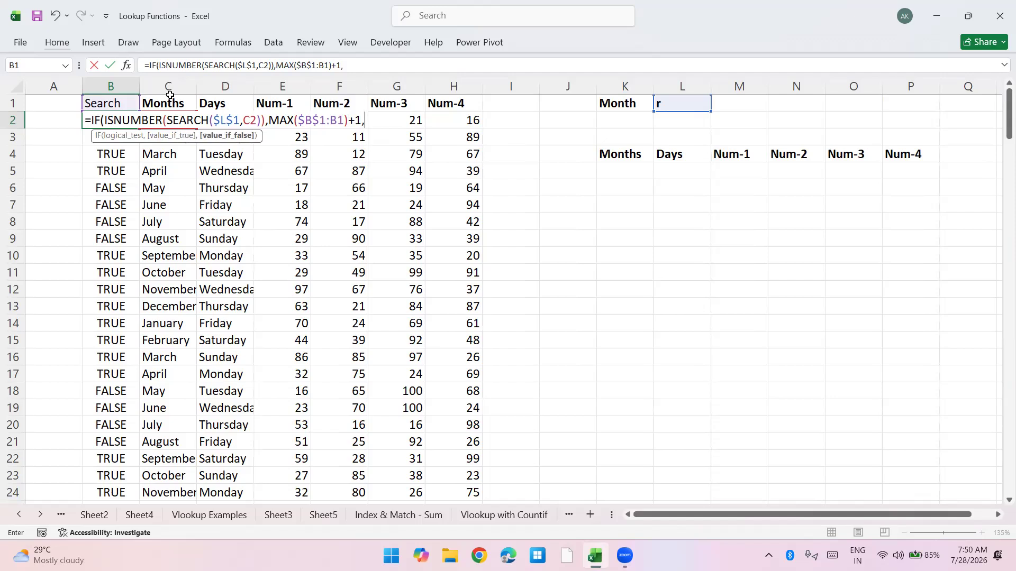
{"action": "type", "text": "0)"}
{"action": "key", "text": "ctrl+Return"}
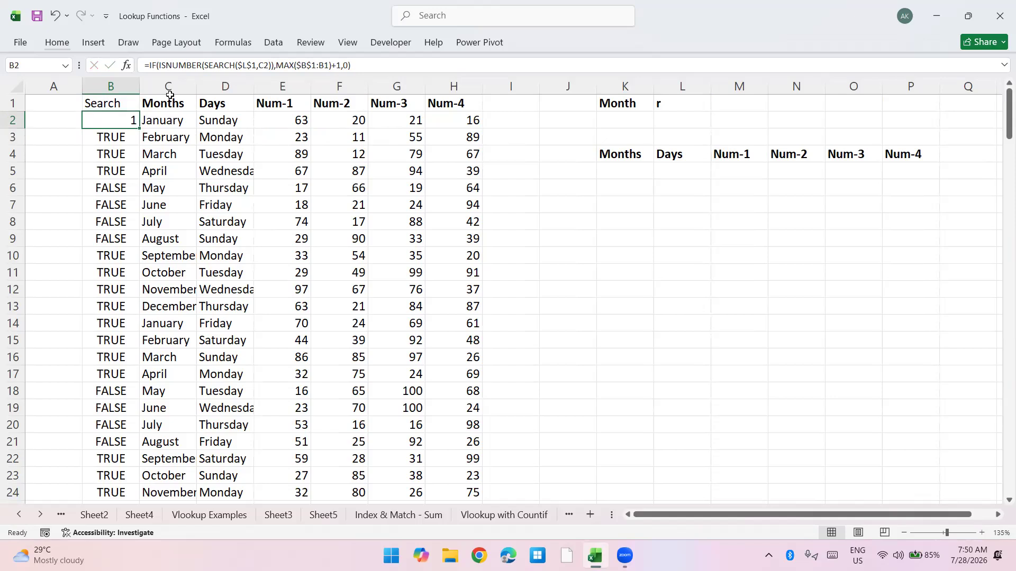
Step: Fill the IF formula from B2 down the Search column to the last data row
{"action": "key", "text": "F2"}
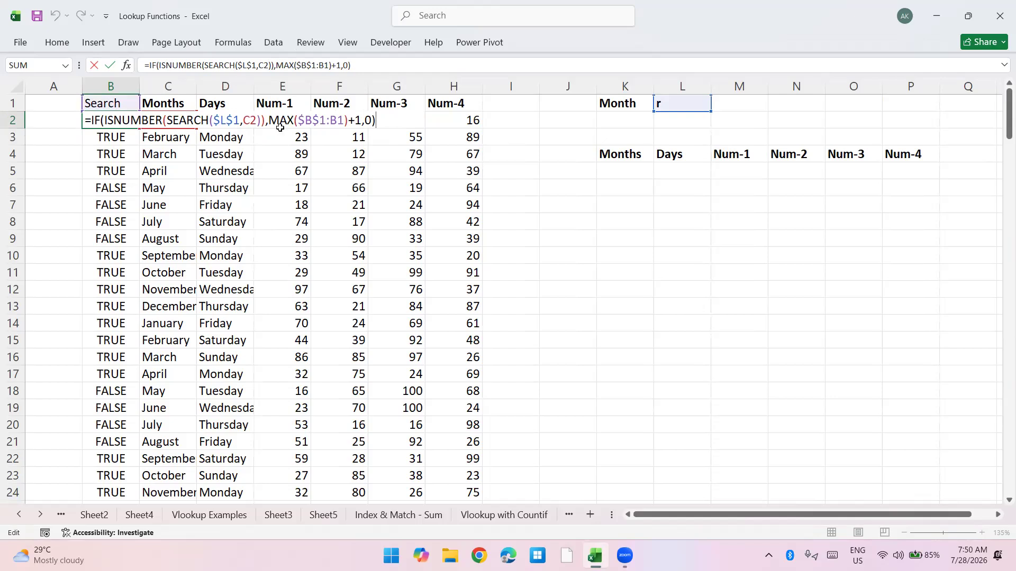
{"action": "key", "text": "ctrl+Return"}
{"action": "key", "text": "ctrl+shift+Down"}
{"action": "key", "text": "ctrl+d"}
Step: Examine the Search formulas from B3 down to B10 and the month text in C10
{"action": "key", "text": "Down"}
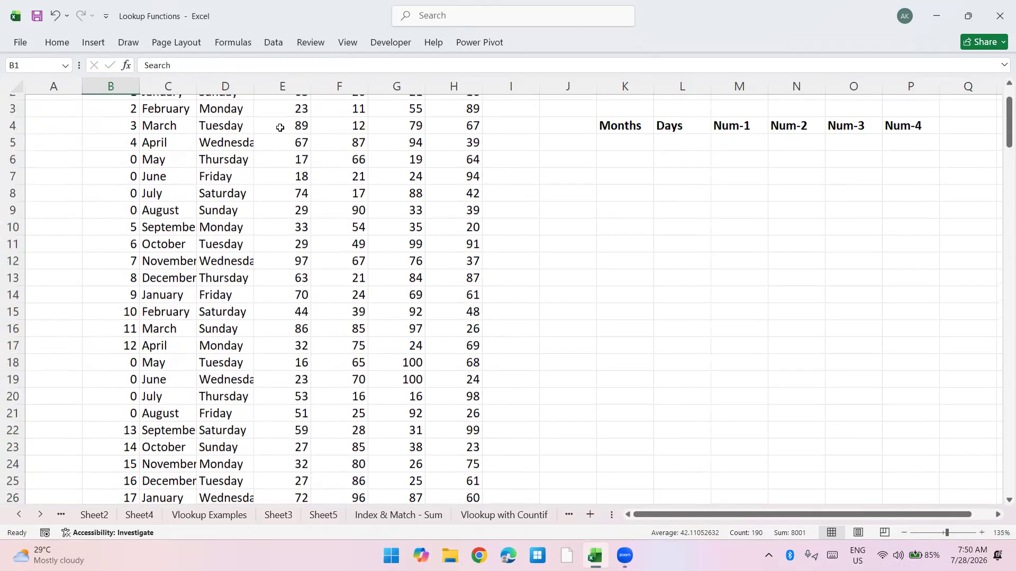
{"action": "key", "text": "F2"}
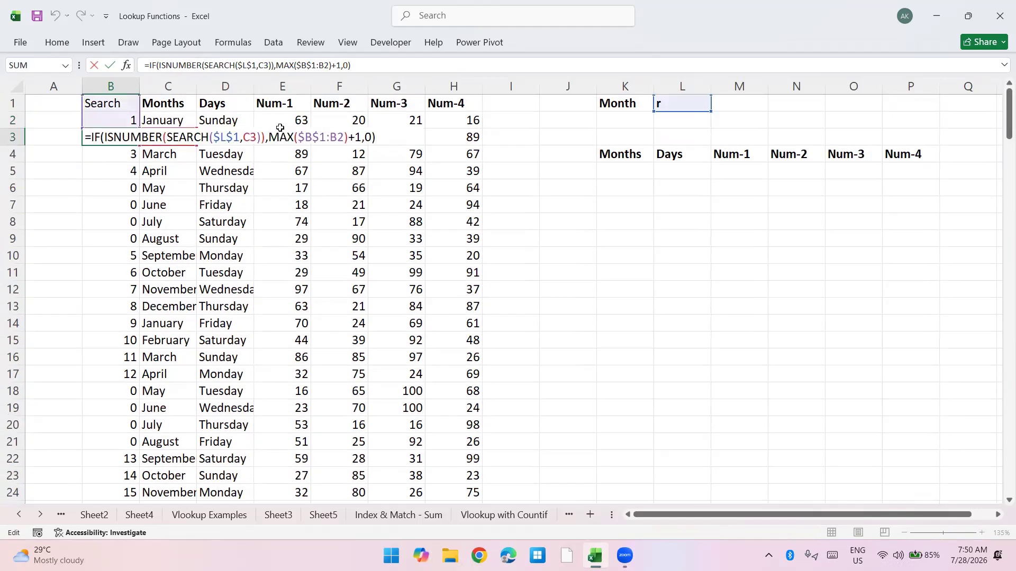
{"action": "key", "text": "Escape"}
{"action": "key", "text": "Down"}
{"action": "key", "text": "Down"}
{"action": "key", "text": "F2"}
{"action": "key", "text": "Return"}
{"action": "key", "text": "F2"}
{"action": "key", "text": "Return"}
{"action": "key", "text": "F2"}
{"action": "key", "text": "Return"}
{"action": "key", "text": "F2"}
{"action": "key", "text": "Return"}
{"action": "key", "text": "F2"}
{"action": "key", "text": "Return"}
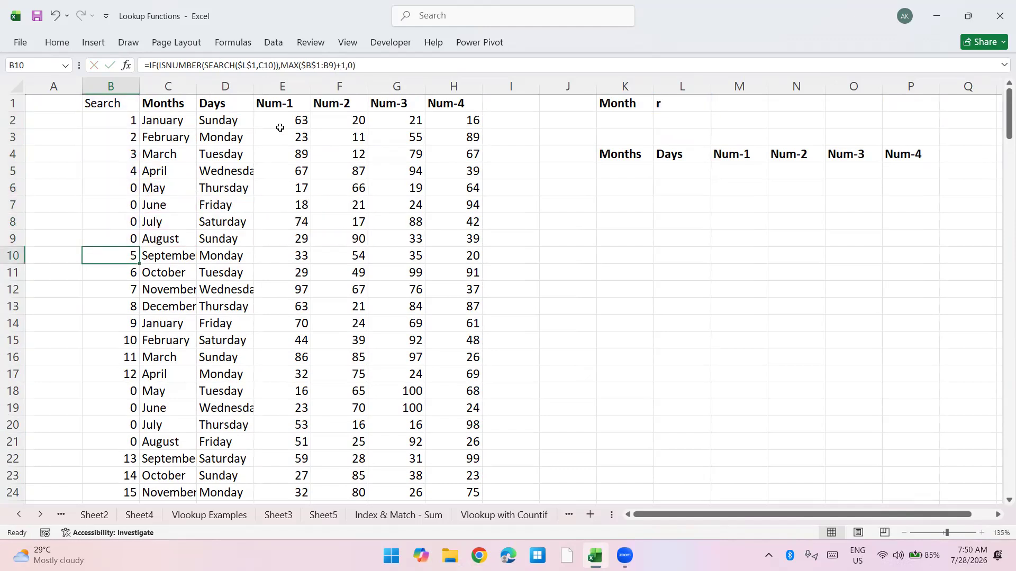
{"action": "key", "text": "F2"}
{"action": "key", "text": "Return"}
{"action": "key", "text": "Up"}
{"action": "key", "text": "Right"}
{"action": "key", "text": "F2"}
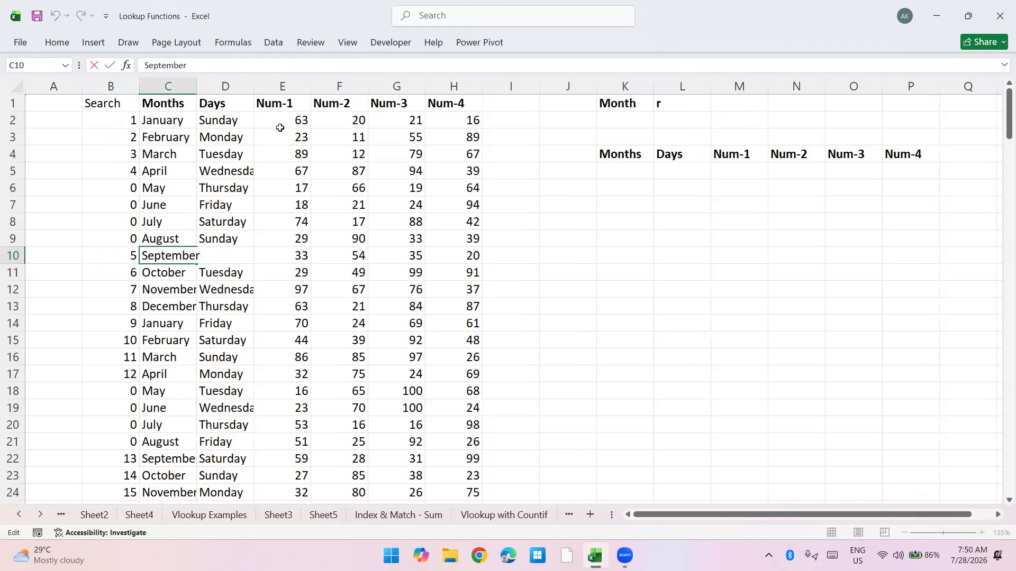
Step: Change the search text in L1 to Ju
{"action": "key", "text": "Tab"}
{"action": "key", "text": "Right"}
{"action": "key", "text": "Right"}
{"action": "key", "text": "Right"}
{"action": "key", "text": "Right"}
{"action": "key", "text": "Right"}
{"action": "key", "text": "Up"}
{"action": "key", "text": "Up"}
{"action": "key", "text": "Up"}
{"action": "key", "text": "Up"}
{"action": "key", "text": "Up"}
{"action": "key", "text": "Up"}
{"action": "key", "text": "Up"}
{"action": "key", "text": "Up"}
{"action": "key", "text": "Up"}
{"action": "key", "text": "Right"}
{"action": "type", "text": "l"}
{"action": "key", "text": "Return"}
{"action": "key", "text": "Up"}
{"action": "type", "text": "Ju"}
{"action": "key", "text": "Return"}
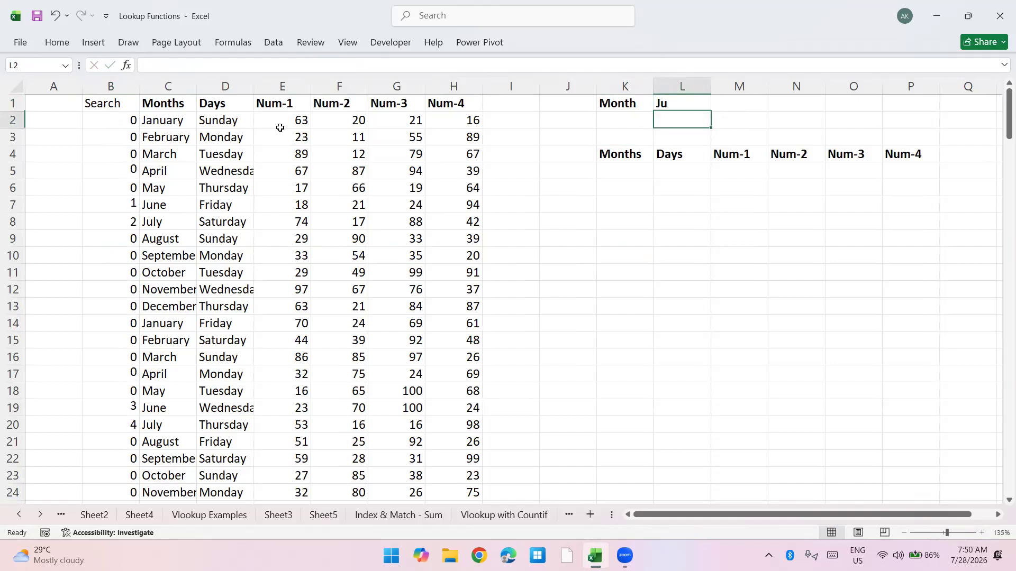
{"action": "key", "text": "Up"}
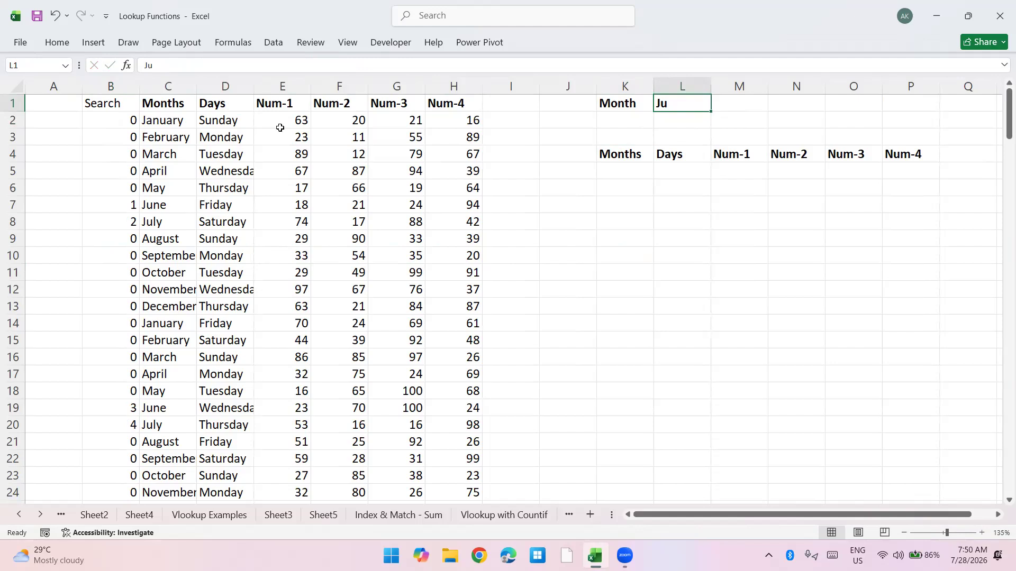
Step: Enter =ROW(A1) in K5, under the Months header of the result table
{"action": "key", "text": "Down"}
{"action": "key", "text": "Down"}
{"action": "key", "text": "Down"}
{"action": "key", "text": "Down"}
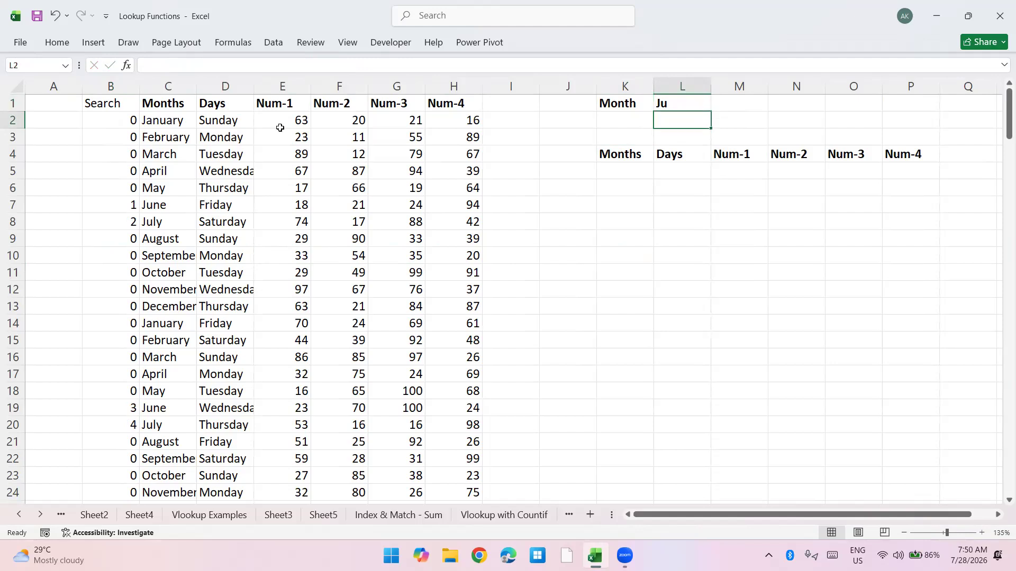
{"action": "key", "text": "Left"}
{"action": "type", "text": "=row"}
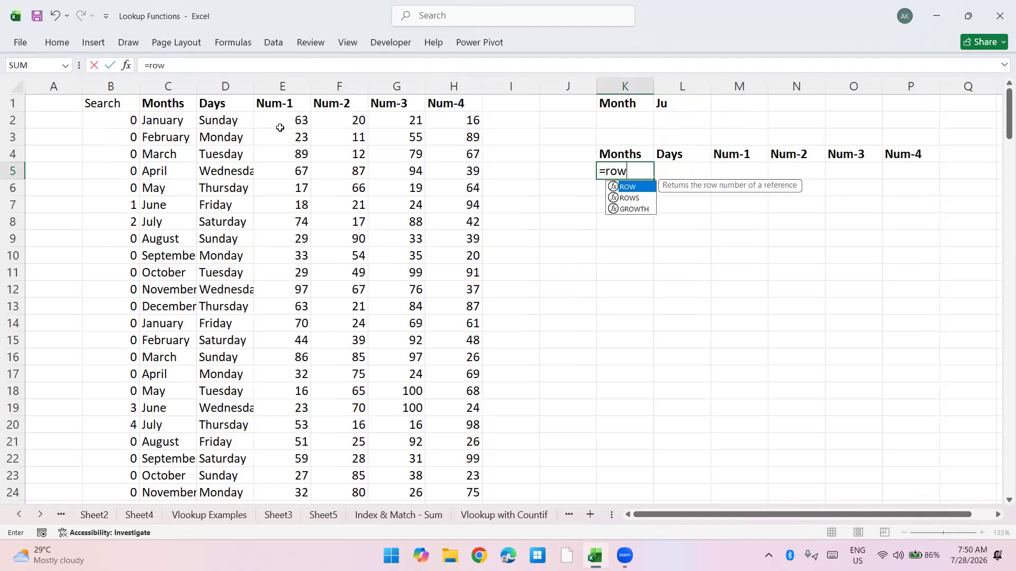
{"action": "key", "text": "Tab"}
{"action": "type", "text": "a1)"}
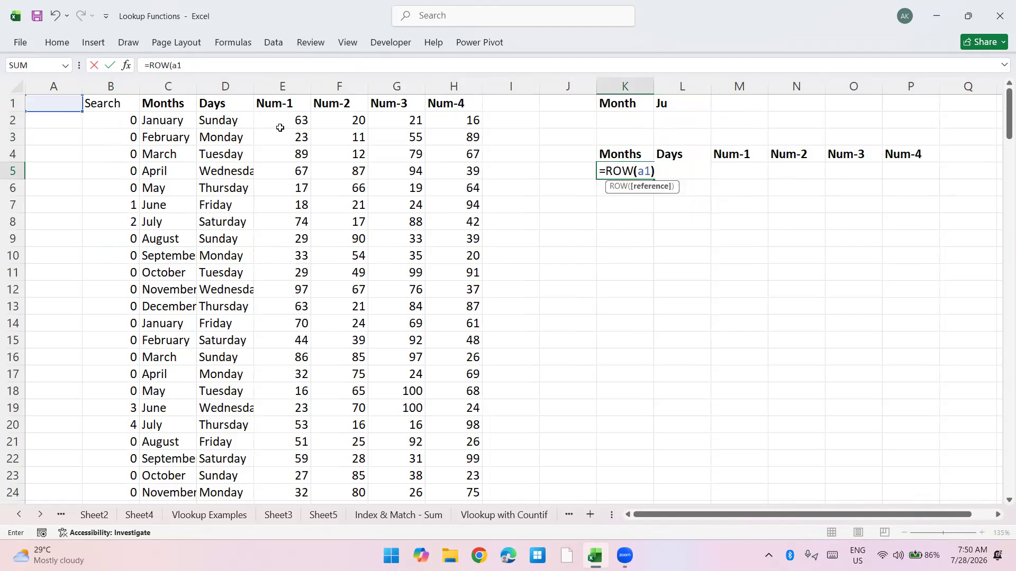
{"action": "key", "text": "Return"}
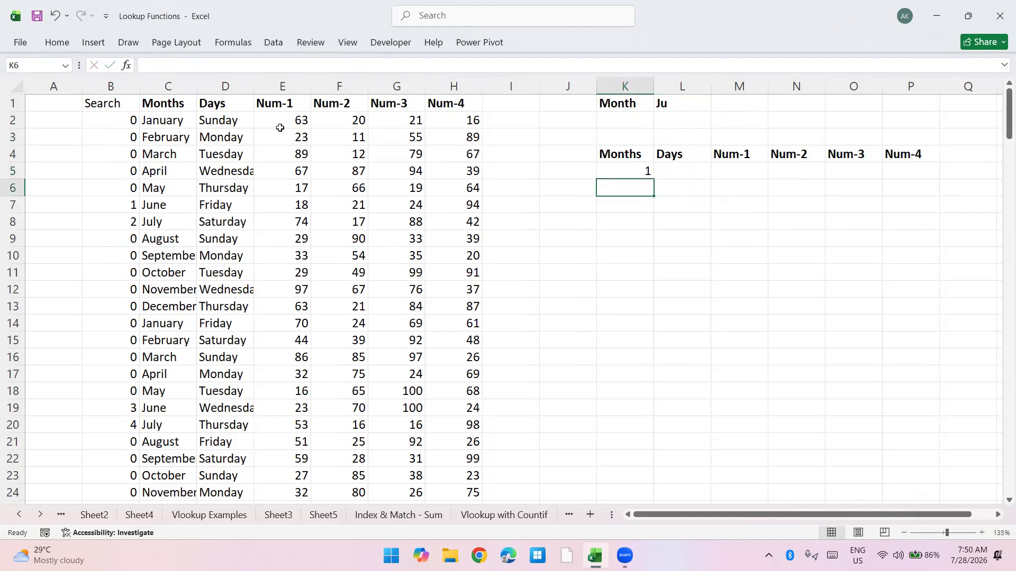
Step: Wrap ROW(A1) in K5 in a VLOOKUP as the lookup value, with columns $B:$H as the table array
{"action": "key", "text": "Up"}
{"action": "key", "text": "F2"}
{"action": "key", "text": "Home"}
{"action": "key", "text": "Right"}
{"action": "type", "text": "vl"}
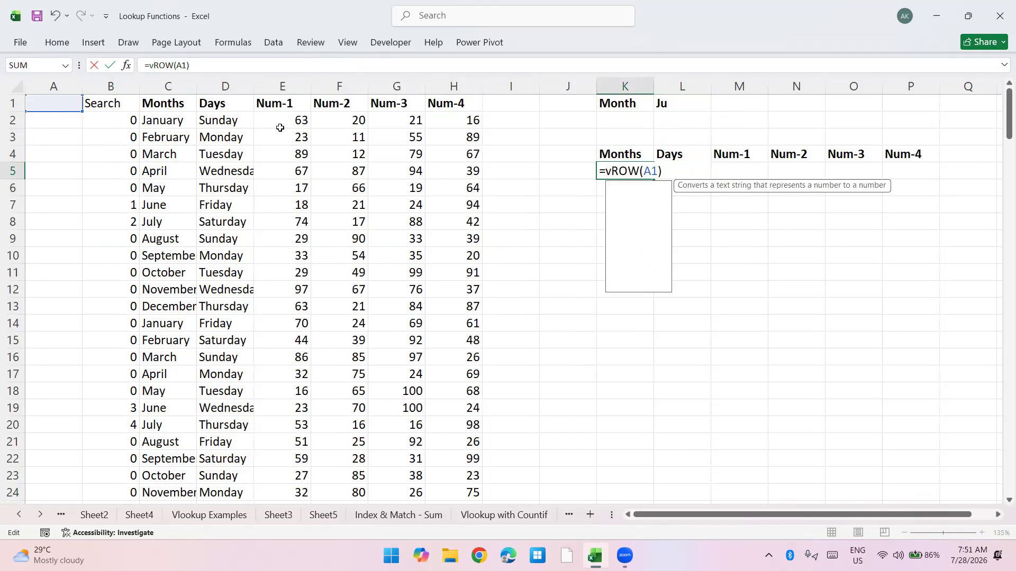
{"action": "key", "text": "Tab"}
{"action": "type", "text": ","}
{"action": "key", "text": "Left"}
{"action": "key", "text": "Left"}
{"action": "key", "text": "Left"}
{"action": "key", "text": "Left"}
{"action": "key", "text": "Left"}
{"action": "key", "text": "Left"}
{"action": "key", "text": "Left"}
{"action": "key", "text": "Left"}
{"action": "key", "text": "Up"}
{"action": "key", "text": "Left"}
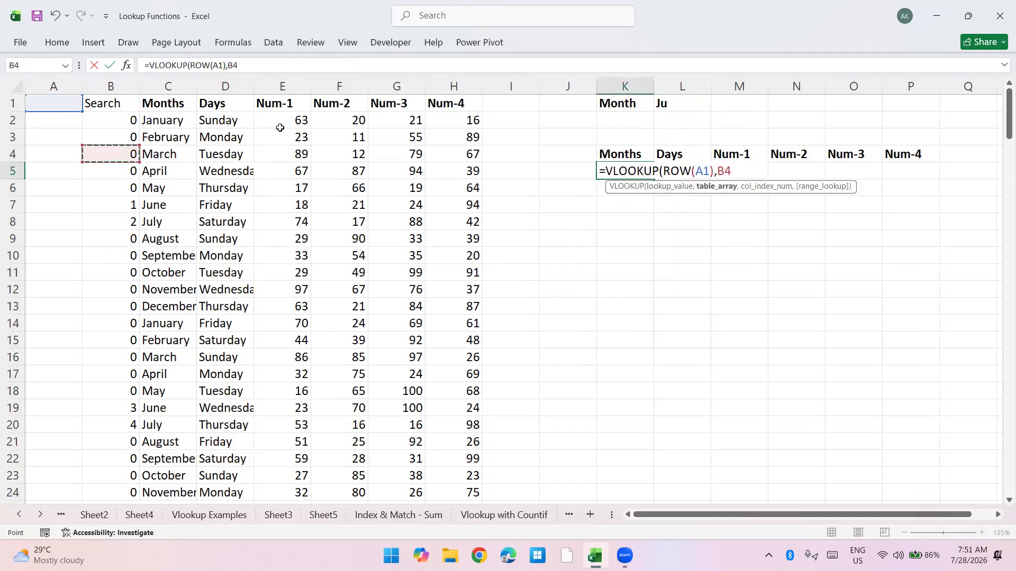
{"action": "key", "text": "ctrl+space"}
{"action": "key", "text": "shift+Right"}
{"action": "key", "text": "shift+Right"}
{"action": "key", "text": "shift+Right"}
{"action": "key", "text": "shift+Right"}
{"action": "key", "text": "shift+Right"}
{"action": "key", "text": "shift+Right"}
{"action": "key", "text": "F4"}
Step: Complete the VLOOKUP in K5 with COLUMN(B1) as the column index and 0 for an exact match
{"action": "type", "text": ",col"}
{"action": "key", "text": "Tab"}
{"action": "type", "text": "b1),0"}
{"action": "key", "text": "Return"}
Step: Copy the VLOOKUP formula from K5 across the result row to P5
{"action": "key", "text": "Up"}
{"action": "key", "text": "ctrl+c"}
{"action": "key", "text": "shift+Right"}
{"action": "key", "text": "shift+Right"}
{"action": "key", "text": "shift+Right"}
{"action": "key", "text": "shift+Right"}
{"action": "key", "text": "shift+Right"}
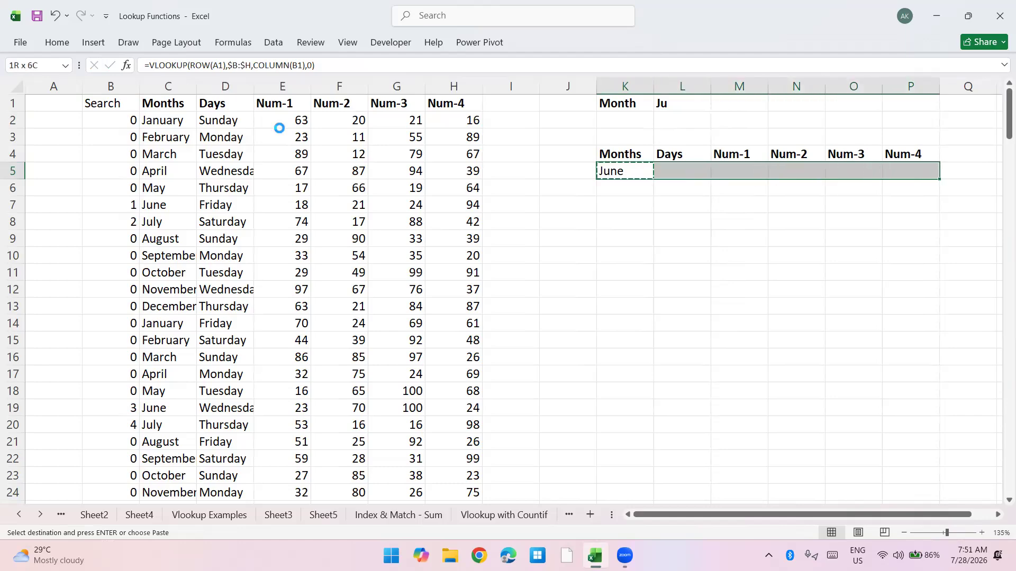
{"action": "key", "text": "ctrl+v"}
Step: Copy the VLOOKUP formula down columns K to P, alongside the long data list
{"action": "key", "text": "shift+Down"}
{"action": "key", "text": "shift+Down"}
{"action": "key", "text": "shift+Down"}
{"action": "key", "text": "shift+Down"}
{"action": "key", "text": "shift+Down"}
{"action": "key", "text": "shift+Down"}
{"action": "key", "text": "shift+Down"}
{"action": "key", "text": "shift+Down"}
{"action": "key", "text": "shift+Down"}
{"action": "key", "text": "shift+Down"}
{"action": "key", "text": "shift+Down"}
{"action": "key", "text": "shift+Down"}
{"action": "key", "text": "shift+Down"}
{"action": "key", "text": "shift+Down"}
{"action": "key", "text": "shift+Down"}
{"action": "key", "text": "shift+Down"}
{"action": "key", "text": "shift+Down"}
{"action": "key", "text": "shift+Down"}
{"action": "key", "text": "shift+Down"}
{"action": "key", "text": "shift+Down"}
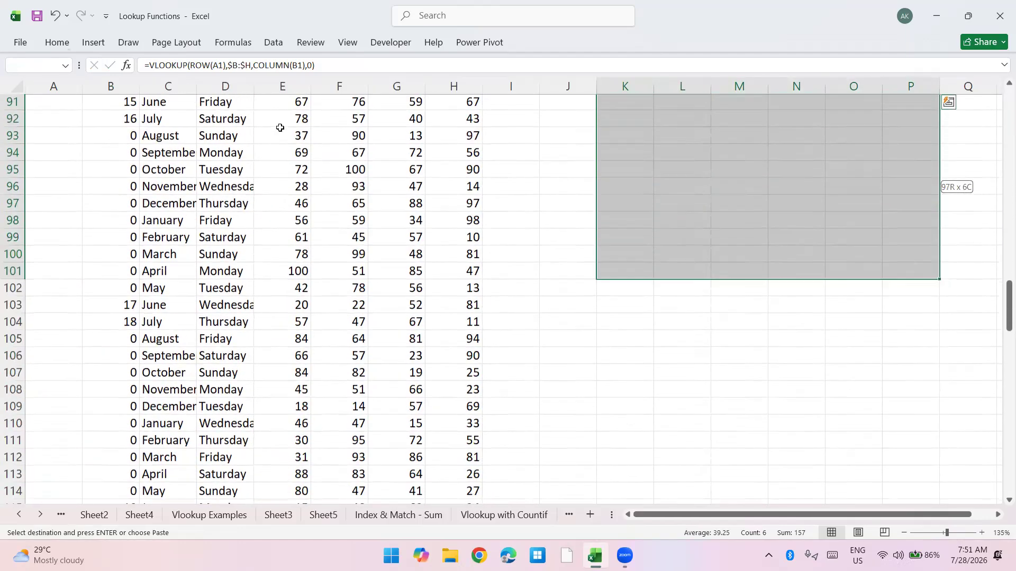
{"action": "key", "text": "shift+Page_Up"}
{"action": "key", "text": "shift+Page_Up"}
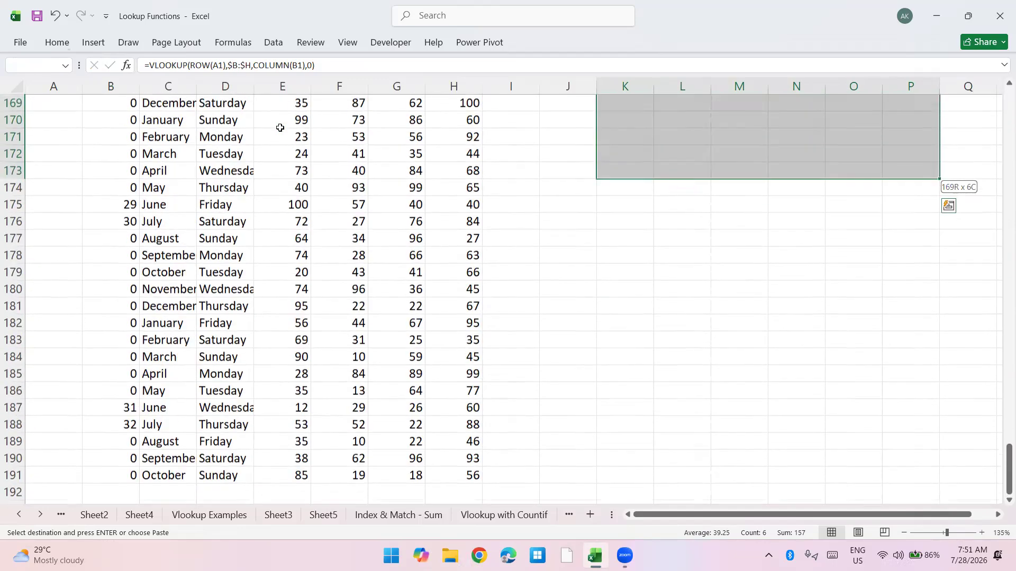
{"action": "key", "text": "Return"}
Step: Examine the returned rows down the Months column of the result table
{"action": "key", "text": "Down"}
{"action": "key", "text": "Down"}
{"action": "key", "text": "Down"}
{"action": "key", "text": "Down"}
{"action": "key", "text": "Down"}
{"action": "key", "text": "Down"}
{"action": "key", "text": "Down"}
{"action": "key", "text": "Down"}
{"action": "key", "text": "Down"}
{"action": "key", "text": "Down"}
{"action": "key", "text": "Down"}
{"action": "key", "text": "Down"}
{"action": "key", "text": "Down"}
{"action": "key", "text": "Down"}
{"action": "key", "text": "Down"}
{"action": "key", "text": "Down"}
{"action": "key", "text": "Down"}
{"action": "key", "text": "Down"}
{"action": "key", "text": "Down"}
{"action": "key", "text": "Down"}
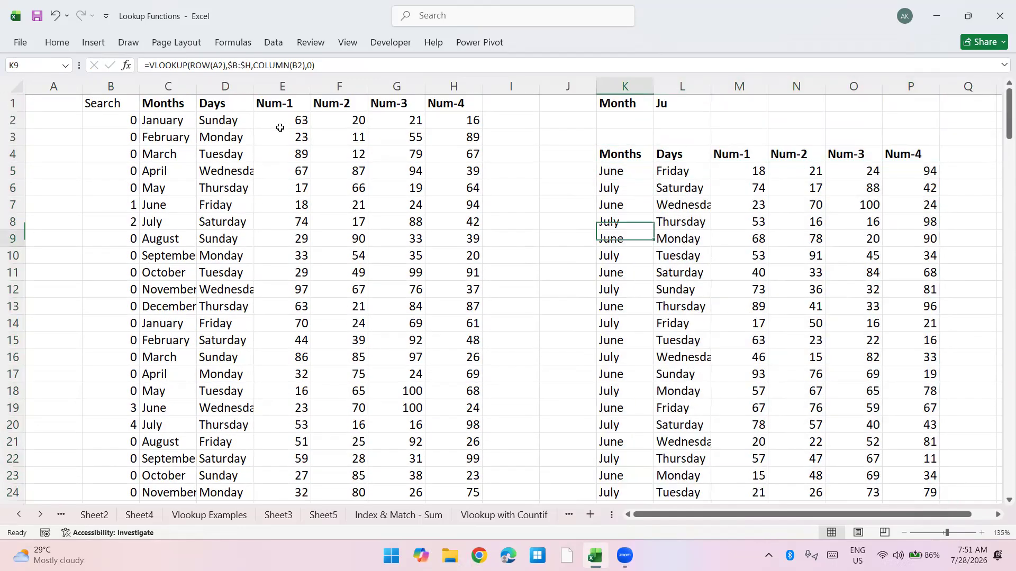
{"action": "key", "text": "Down"}
{"action": "key", "text": "Down"}
{"action": "key", "text": "Down"}
{"action": "key", "text": "Down"}
{"action": "key", "text": "Down"}
{"action": "key", "text": "Down"}
{"action": "key", "text": "Down"}
{"action": "key", "text": "Down"}
{"action": "key", "text": "Down"}
{"action": "key", "text": "Down"}
{"action": "key", "text": "Down"}
Step: Wrap the VLOOKUP in K5 in IFERROR with an empty string "" as the value if error
{"action": "key", "text": "ctrl+Up"}
{"action": "key", "text": "Down"}
{"action": "key", "text": "F2"}
{"action": "key", "text": "Home"}
{"action": "key", "text": "Right"}
{"action": "type", "text": "i"}
{"action": "key", "text": "Down"}
{"action": "key", "text": "Tab"}
{"action": "key", "text": "End"}
{"action": "type", "text": ","}
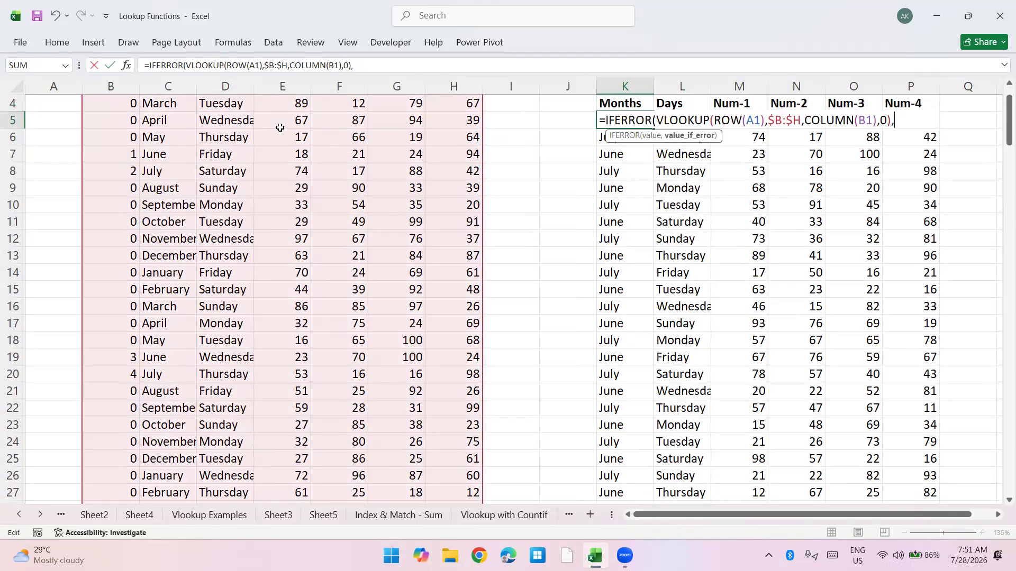
{"action": "type", "text": "\"\")"}
{"action": "key", "text": "Return"}
Step: Copy the IFERROR formula from K5 over the whole result block through column P and down its filled rows
{"action": "key", "text": "Up"}
{"action": "key", "text": "ctrl+c"}
{"action": "key", "text": "ctrl+shift+Right"}
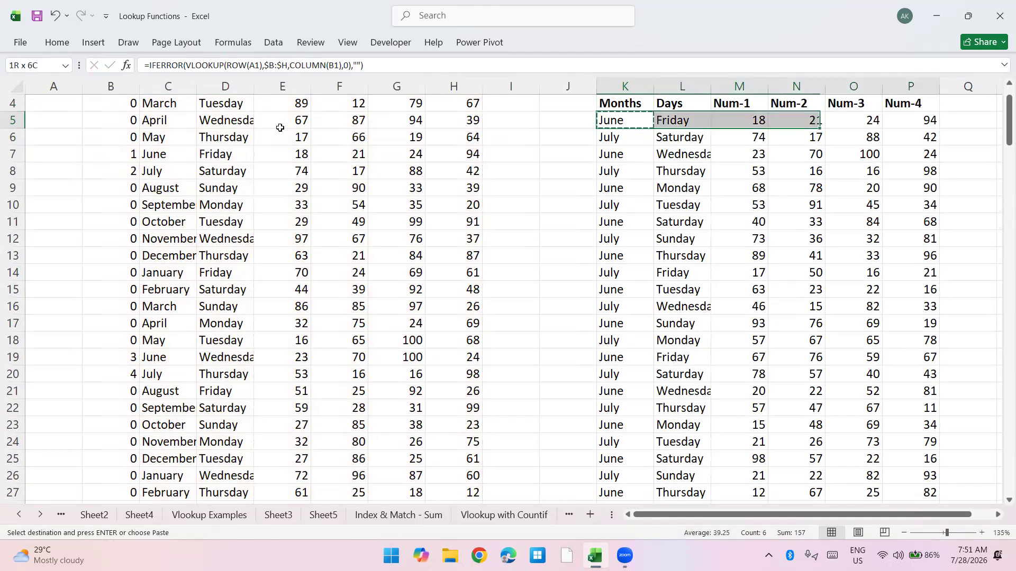
{"action": "key", "text": "ctrl+shift+Down"}
{"action": "key", "text": "Return"}
Step: Change the search text in L1 to r
{"action": "key", "text": "Up"}
{"action": "key", "text": "Up"}
{"action": "key", "text": "Up"}
{"action": "key", "text": "Up"}
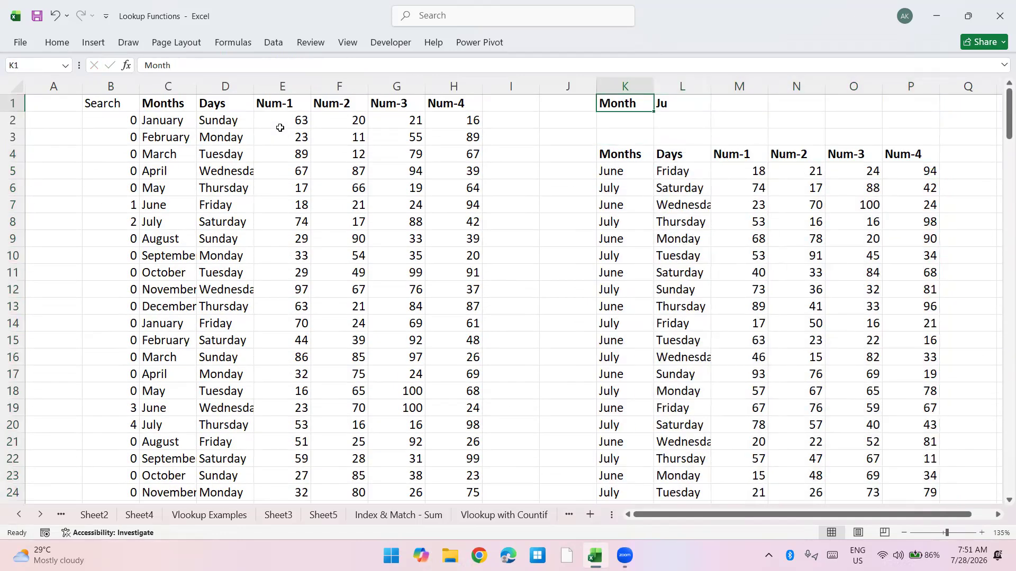
{"action": "key", "text": "Right"}
{"action": "type", "text": "r"}
{"action": "key", "text": "Return"}
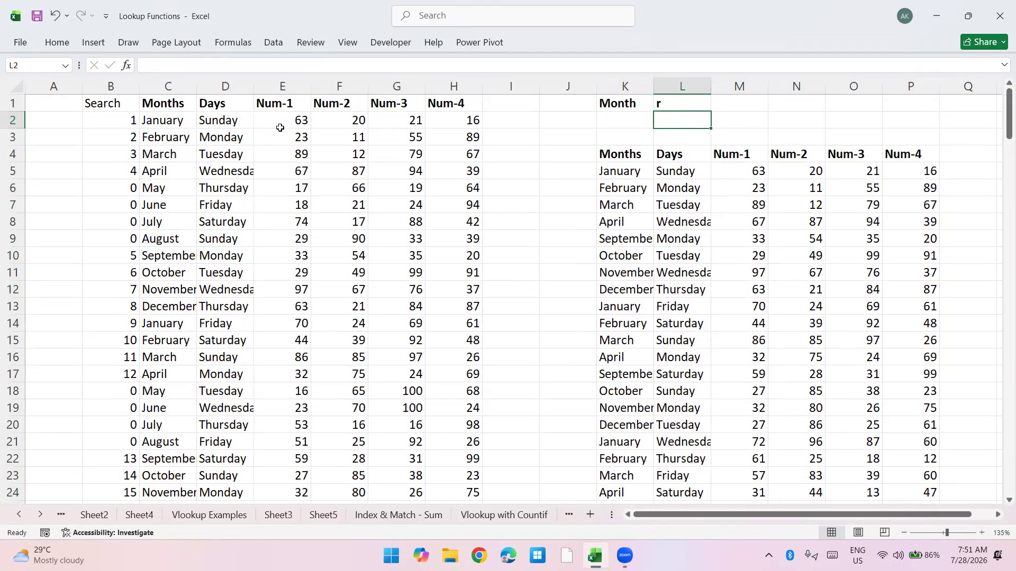
Step: Copy the result table headers K4:P4 to S4 to start a second result table
{"action": "key", "text": "Up"}
{"action": "key", "text": "Down"}
{"action": "key", "text": "Down"}
{"action": "key", "text": "Down"}
{"action": "key", "text": "Left"}
{"action": "key", "text": "ctrl+shift+Right"}
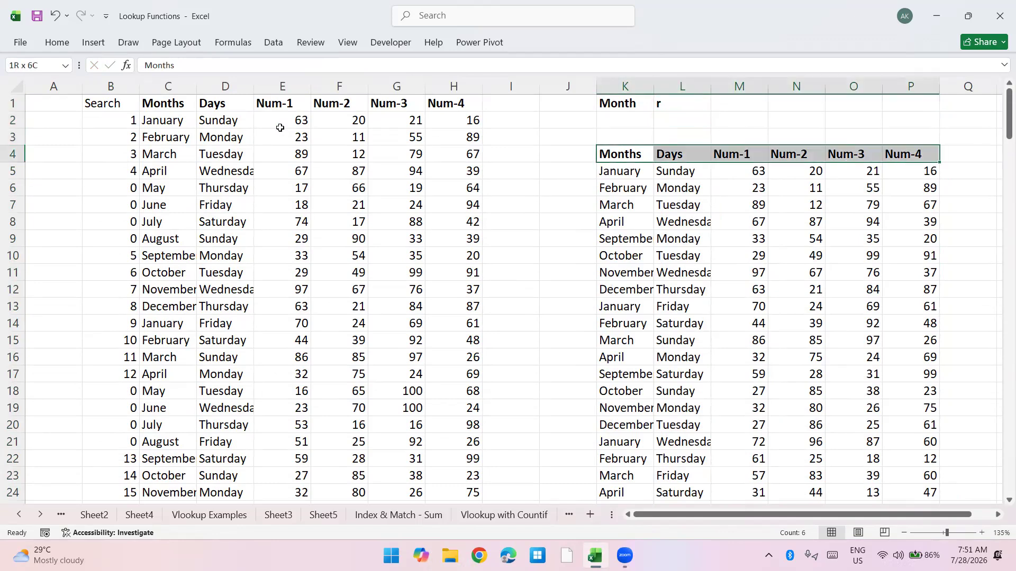
{"action": "key", "text": "ctrl+c"}
{"action": "key", "text": "Right"}
{"action": "key", "text": "Right"}
{"action": "key", "text": "Right"}
{"action": "key", "text": "Right"}
{"action": "key", "text": "Right"}
{"action": "key", "text": "Right"}
{"action": "key", "text": "Right"}
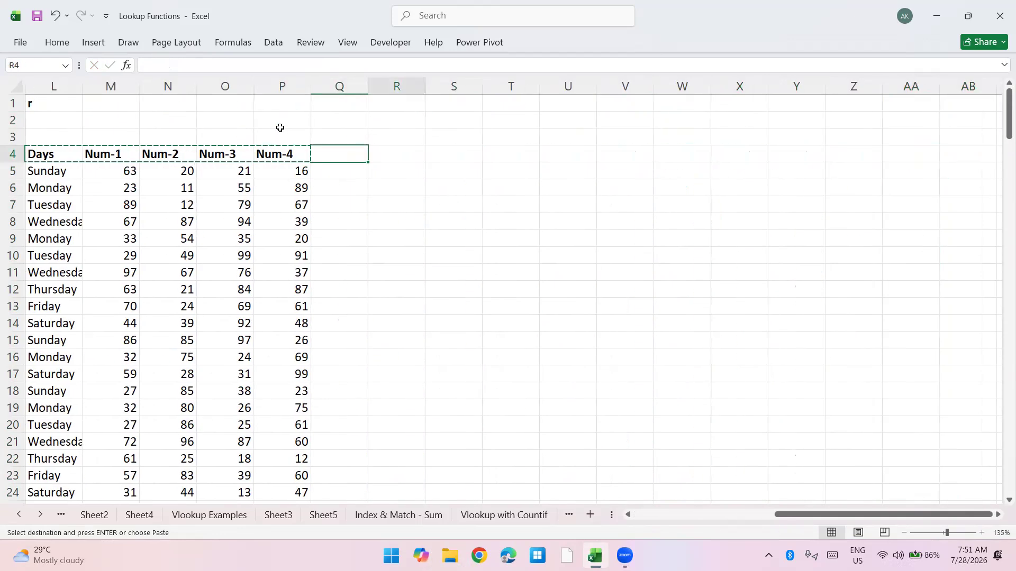
{"action": "key", "text": "Right"}
{"action": "key", "text": "ctrl+v"}
{"action": "key", "text": "Up"}
{"action": "key", "text": "Up"}
{"action": "key", "text": "Up"}
{"action": "key", "text": "ctrl+Left"}
{"action": "key", "text": "Left"}
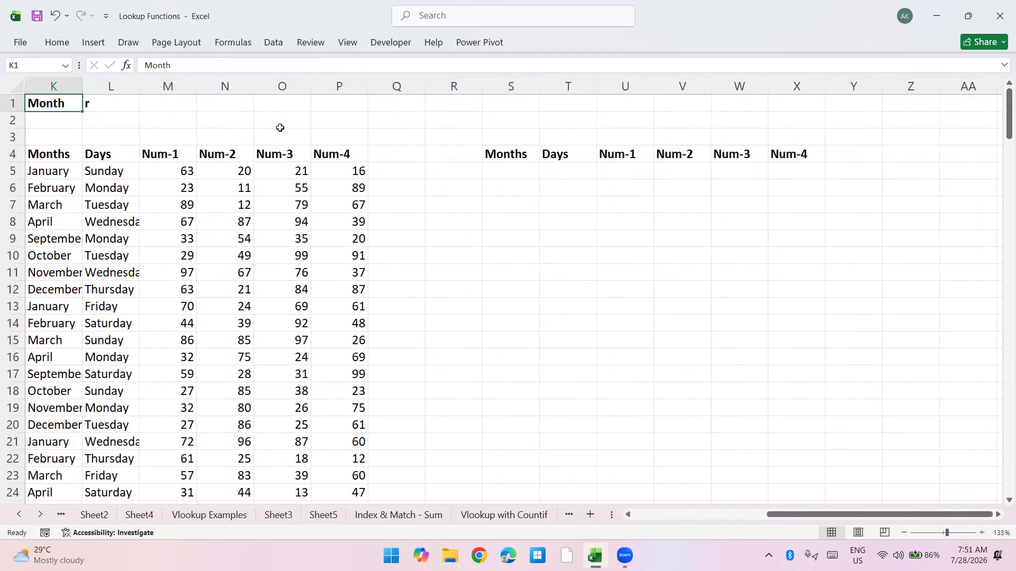
{"action": "key", "text": "shift+Right"}
{"action": "key", "text": "ctrl+c"}
Step: Enter the label Search in Month and Days in S1, above the second result table
{"action": "key", "text": "Right"}
{"action": "key", "text": "Right"}
{"action": "key", "text": "Right"}
{"action": "key", "text": "Right"}
{"action": "key", "text": "Right"}
{"action": "key", "text": "Right"}
{"action": "key", "text": "Right"}
{"action": "key", "text": "Right"}
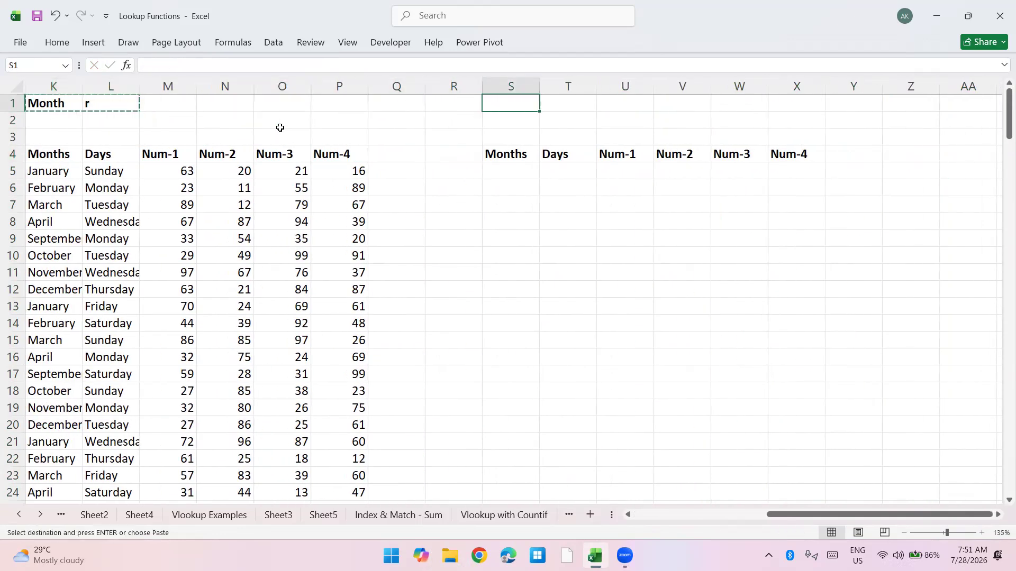
{"action": "type", "text": "Search in Month and Dasys"}
{"action": "key", "text": "Return"}
Step: Merge and center the label across S1:U1 and make it bold
{"action": "key", "text": "Up"}
{"action": "key", "text": "shift+Right"}
{"action": "key", "text": "shift+Right"}
{"action": "key", "text": "alt+h"}
{"action": "key", "text": "m"}
{"action": "key", "text": "c"}
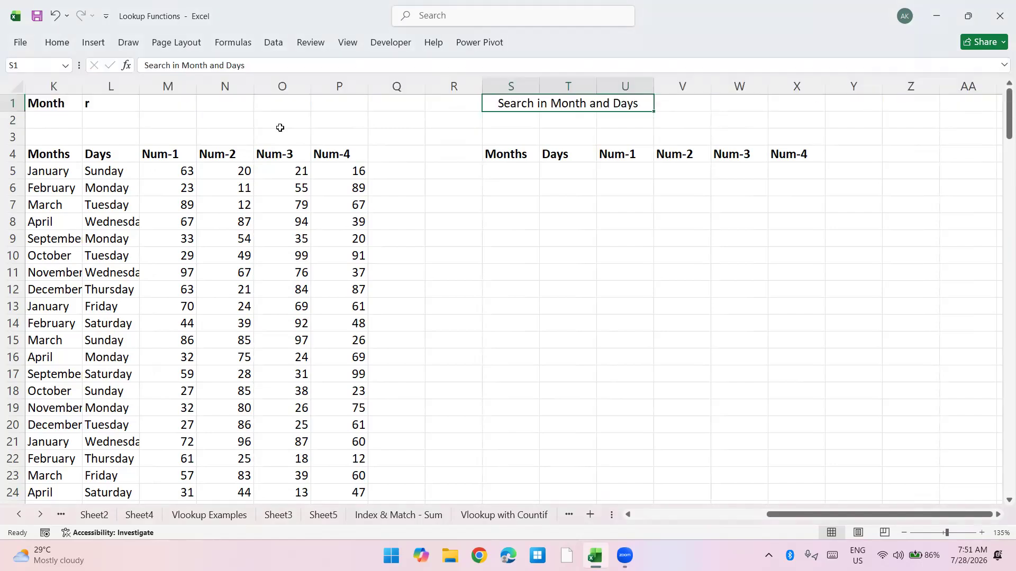
{"action": "key", "text": "ctrl+b"}
{"action": "key", "text": "Right"}
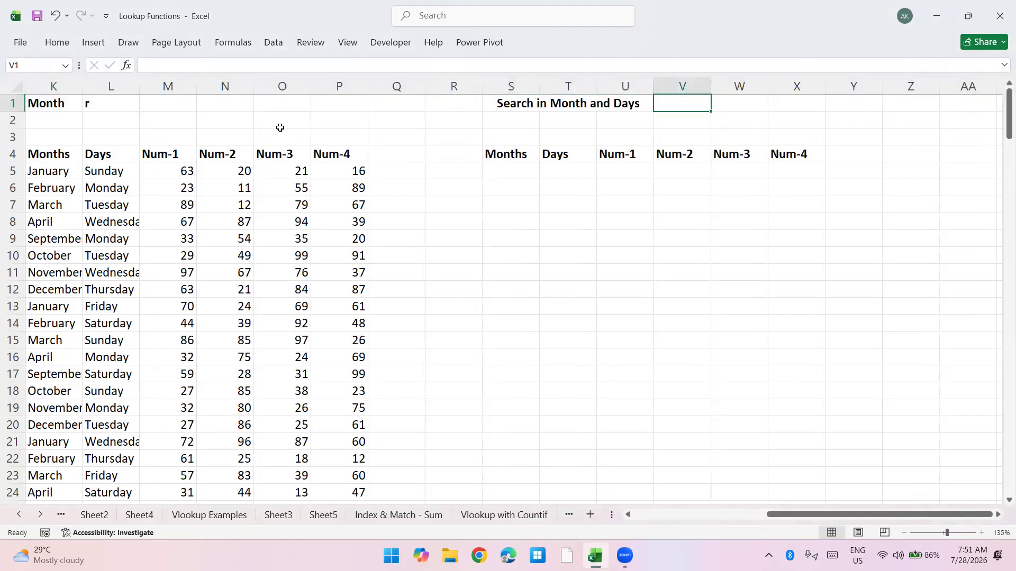
Step: Enter the search text w in V1, beside the Search in Month and Days label
{"action": "type", "text": "w"}
{"action": "key", "text": "Return"}
{"action": "key", "text": "Down"}
{"action": "key", "text": "Down"}
{"action": "key", "text": "Down"}
{"action": "key", "text": "Down"}
{"action": "key", "text": "Down"}
{"action": "key", "text": "Down"}
{"action": "key", "text": "Down"}
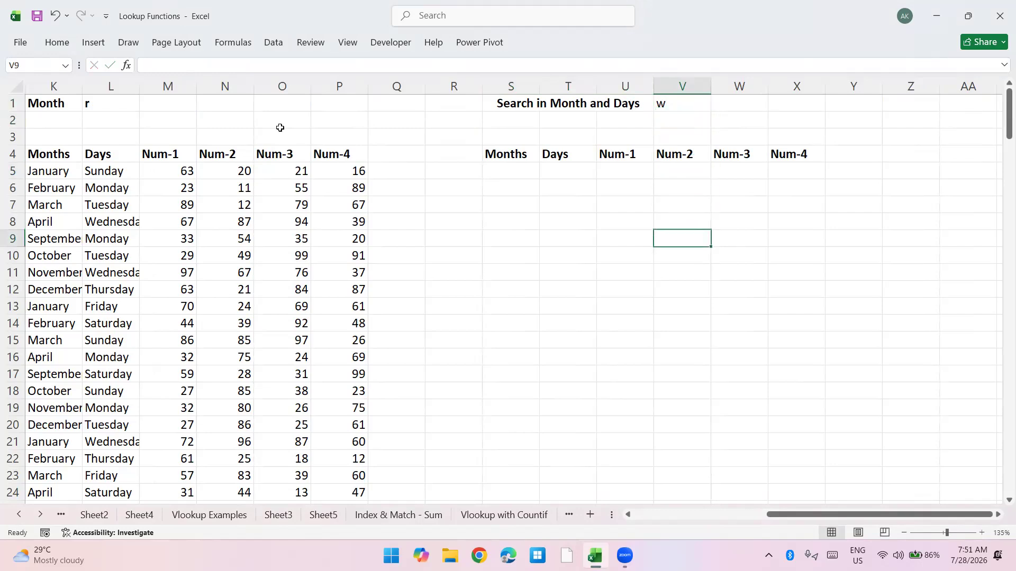
Step: Examine the Months and Days entries and their lookup formula in the first result table, from K5 to L12
{"action": "key", "text": "Left"}
{"action": "key", "text": "Left"}
{"action": "key", "text": "Left"}
{"action": "key", "text": "Left"}
{"action": "key", "text": "Left"}
{"action": "key", "text": "Left"}
{"action": "key", "text": "Left"}
{"action": "key", "text": "Left"}
{"action": "key", "text": "Left"}
{"action": "key", "text": "Left"}
{"action": "key", "text": "Left"}
{"action": "key", "text": "Left"}
{"action": "key", "text": "Up"}
{"action": "key", "text": "Up"}
{"action": "key", "text": "Up"}
{"action": "key", "text": "Up"}
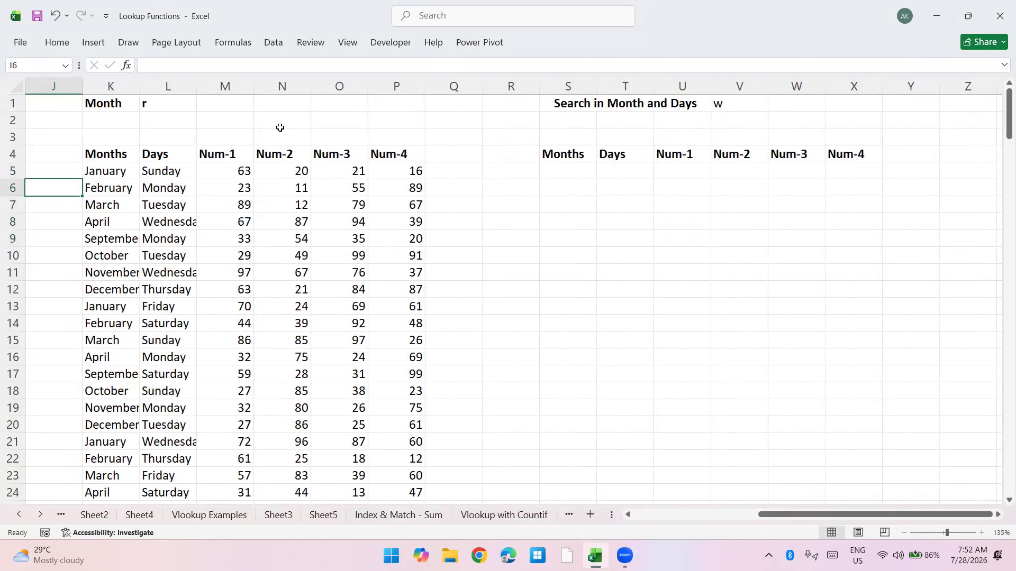
{"action": "key", "text": "Right"}
{"action": "key", "text": "shift+Down"}
{"action": "key", "text": "shift+Down"}
{"action": "key", "text": "shift+Down"}
{"action": "key", "text": "shift+Down"}
{"action": "key", "text": "shift+Down"}
{"action": "key", "text": "shift+Down"}
{"action": "key", "text": "shift+Down"}
{"action": "key", "text": "shift+Down"}
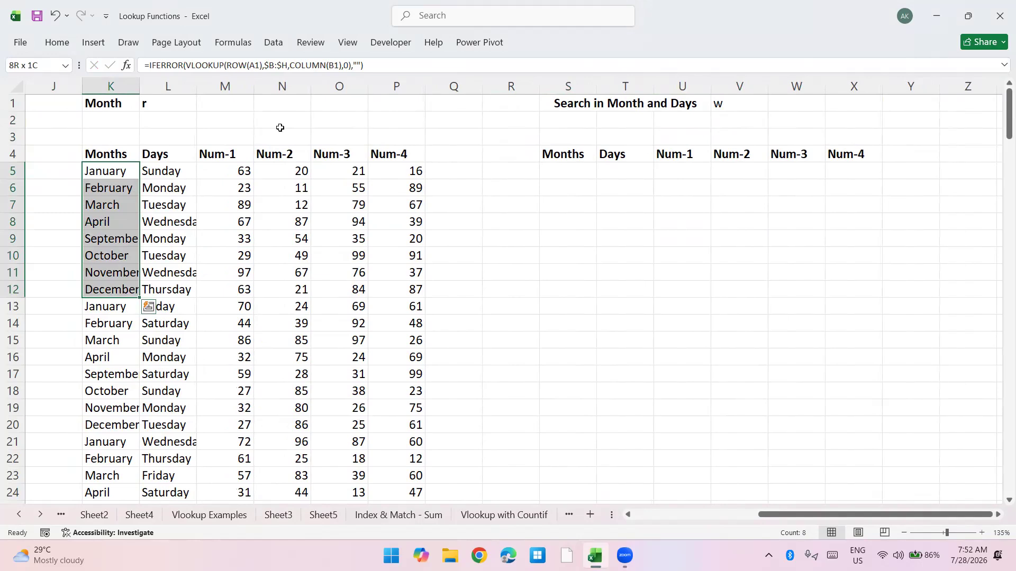
{"action": "key", "text": "shift+Right"}
Step: Add the header Search 2 in A1 for a second helper column
{"action": "key", "text": "ctrl+Home"}
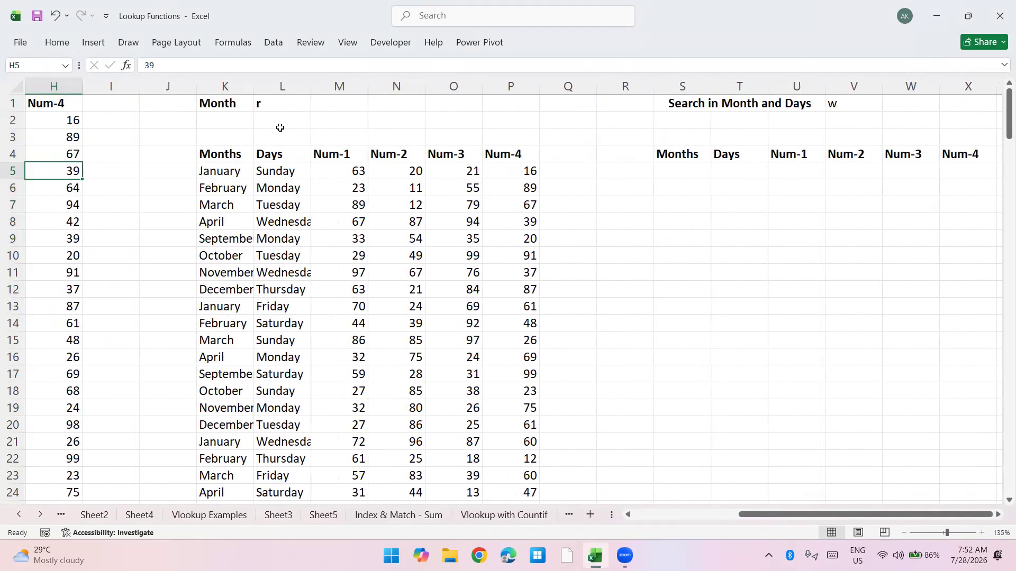
{"action": "type", "text": "Sear"}
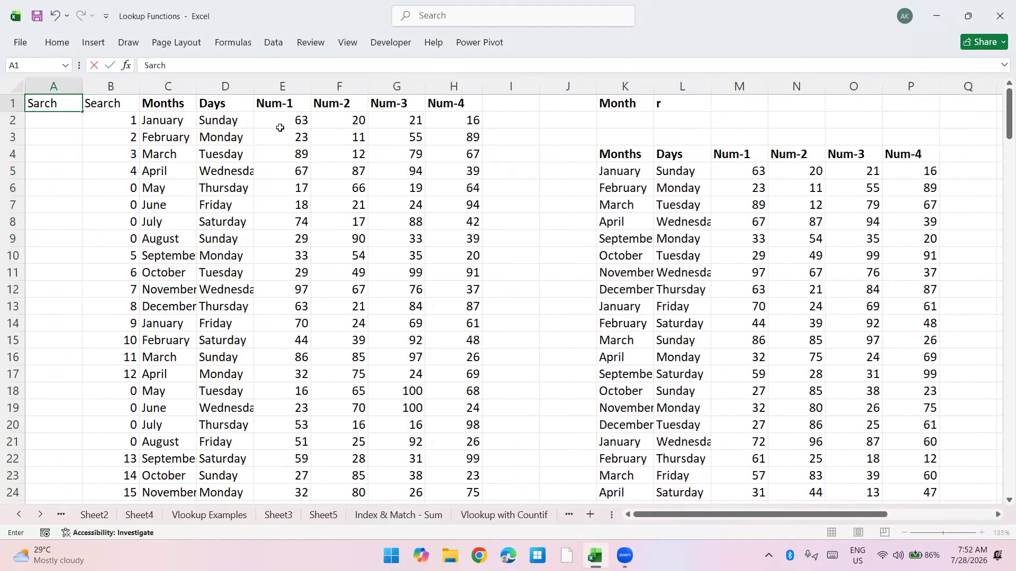
{"action": "type", "text": "ch 2"}
{"action": "key", "text": "Return"}
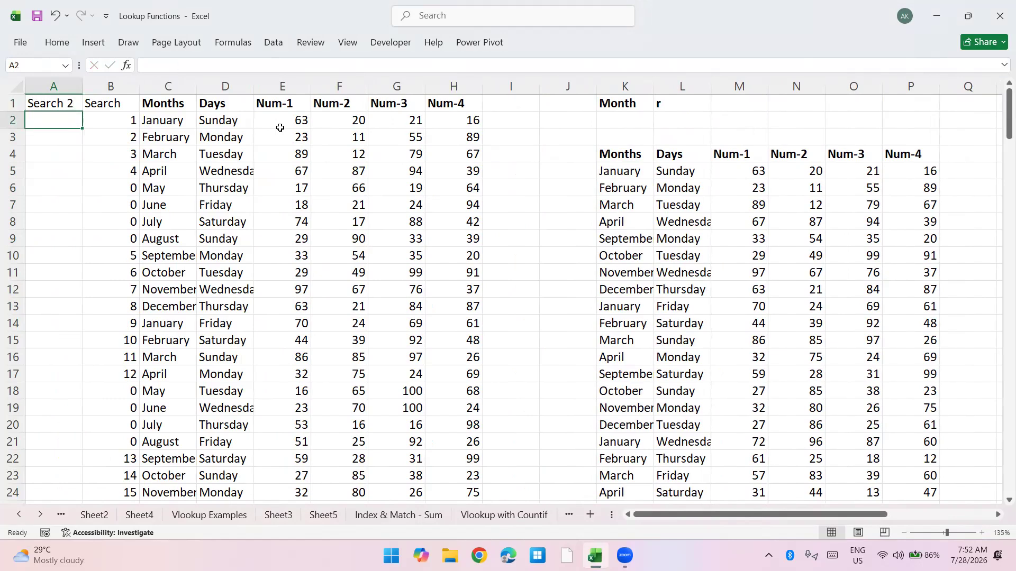
{"action": "key", "text": "Right"}
{"action": "key", "text": "Right"}
{"action": "key", "text": "Left"}
{"action": "key", "text": "Left"}
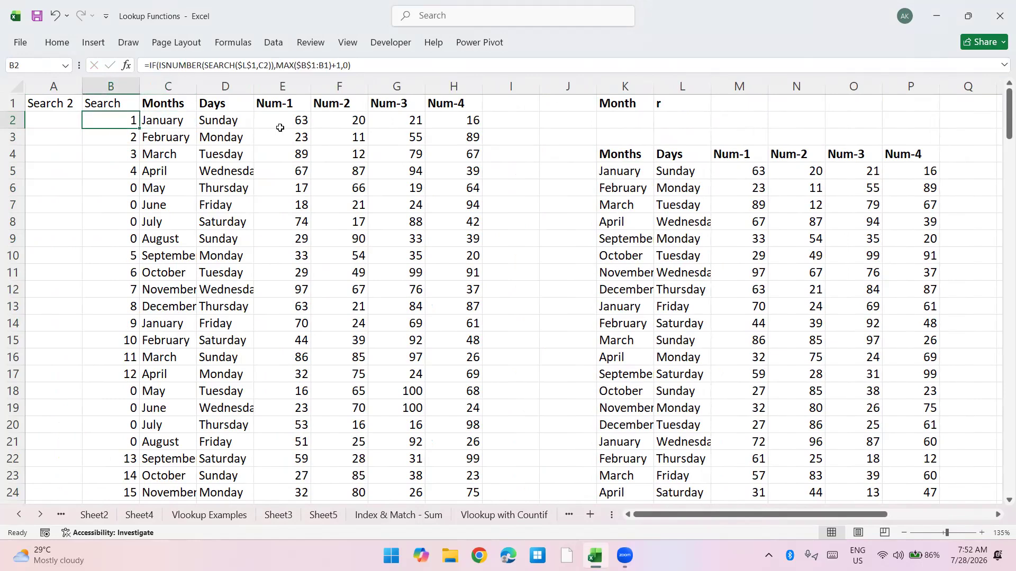
{"action": "key", "text": "Right"}
{"action": "key", "text": "Right"}
{"action": "key", "text": "Right"}
{"action": "key", "text": "Right"}
{"action": "key", "text": "Right"}
{"action": "key", "text": "Right"}
{"action": "key", "text": "Right"}
{"action": "key", "text": "Right"}
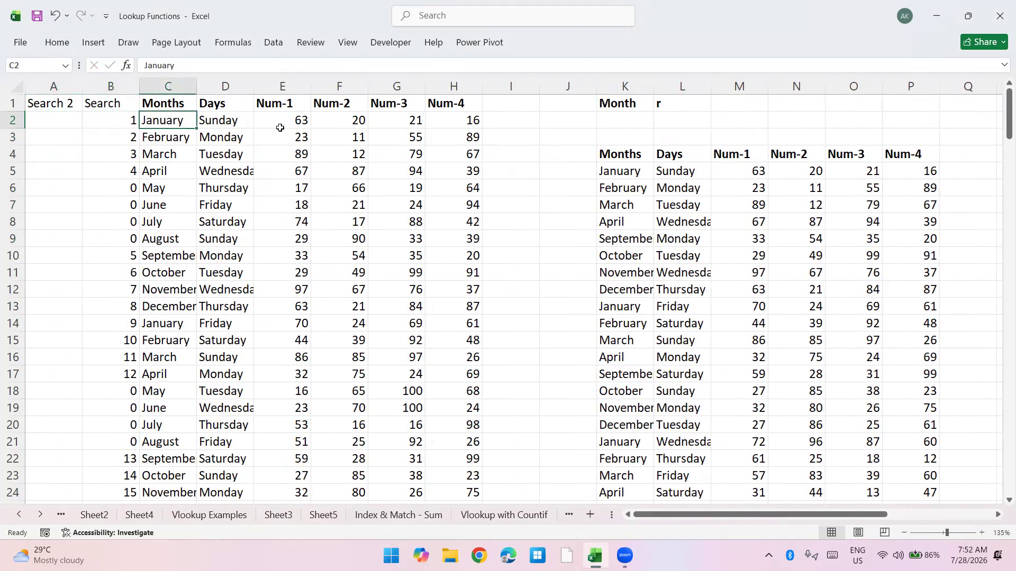
{"action": "type", "text": "="}
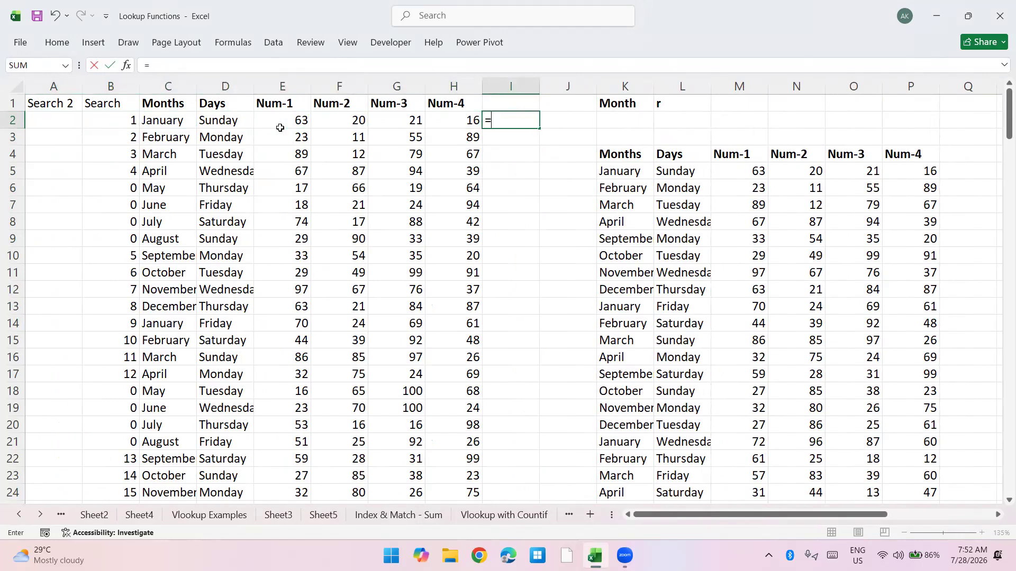
{"action": "key", "text": "Escape"}
{"action": "key", "text": "Left"}
{"action": "key", "text": "Left"}
{"action": "key", "text": "Left"}
{"action": "key", "text": "Left"}
{"action": "key", "text": "Left"}
{"action": "key", "text": "Left"}
{"action": "key", "text": "Left"}
{"action": "key", "text": "Left"}
Step: Enter =SEARCH($V$1,C2) in A2 to look for the V1 text in the month
{"action": "key", "text": "BackSpace"}
{"action": "type", "text": "=search"}
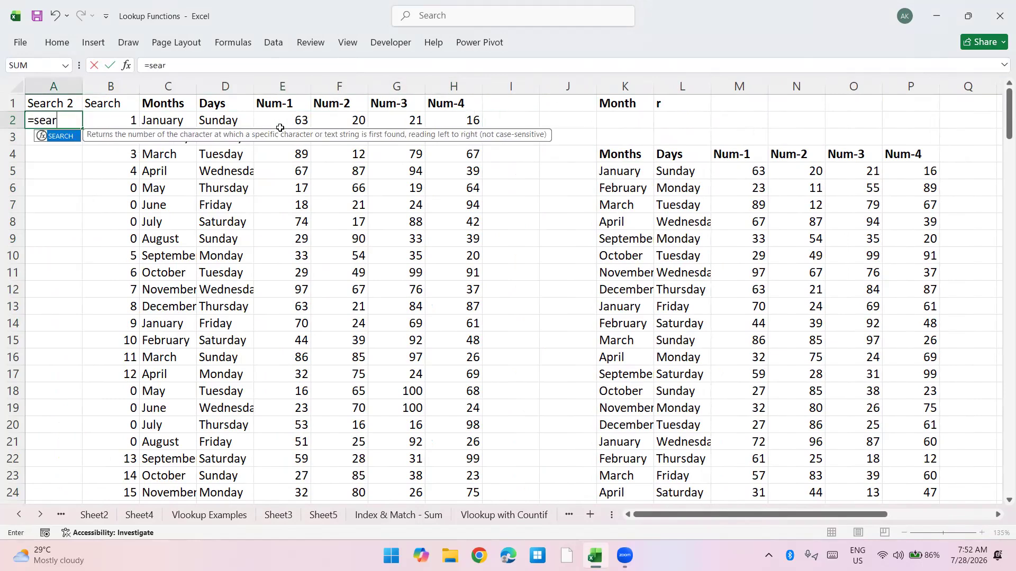
{"action": "key", "text": "Tab"}
{"action": "key", "text": "Right"}
{"action": "key", "text": "Up"}
{"action": "key", "text": "Right"}
{"action": "key", "text": "Right"}
{"action": "key", "text": "Right"}
{"action": "key", "text": "Right"}
{"action": "key", "text": "Right"}
{"action": "key", "text": "Right"}
{"action": "key", "text": "Right"}
{"action": "key", "text": "Right"}
{"action": "key", "text": "Right"}
{"action": "key", "text": "Right"}
{"action": "key", "text": "Right"}
{"action": "key", "text": "Right"}
{"action": "key", "text": "Right"}
{"action": "key", "text": "Right"}
{"action": "key", "text": "Right"}
{"action": "key", "text": "Right"}
{"action": "key", "text": "Right"}
{"action": "key", "text": "Right"}
{"action": "key", "text": "Right"}
{"action": "key", "text": "Right"}
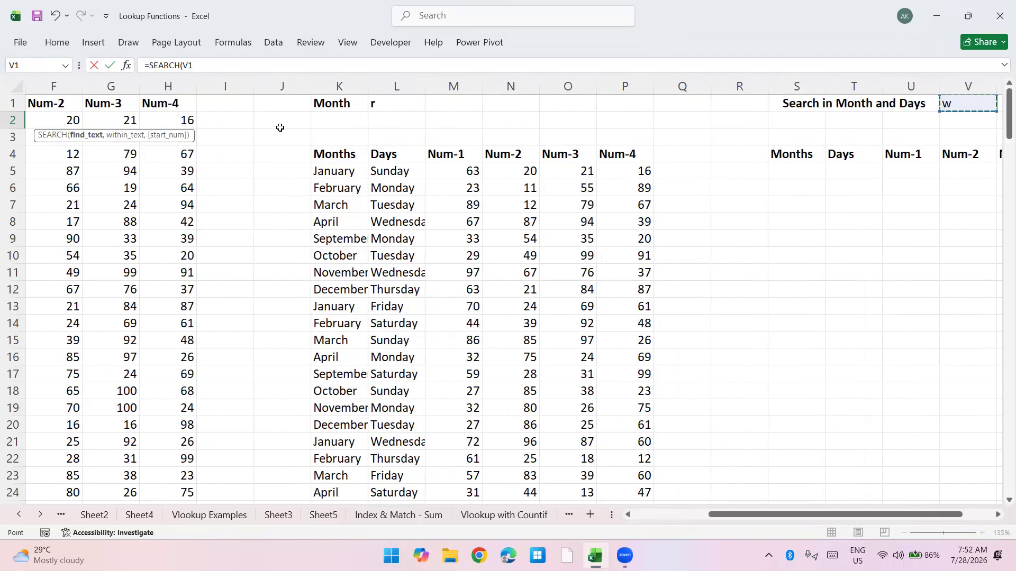
{"action": "key", "text": "F4"}
{"action": "type", "text": ","}
{"action": "key", "text": "Right"}
{"action": "key", "text": "Right"}
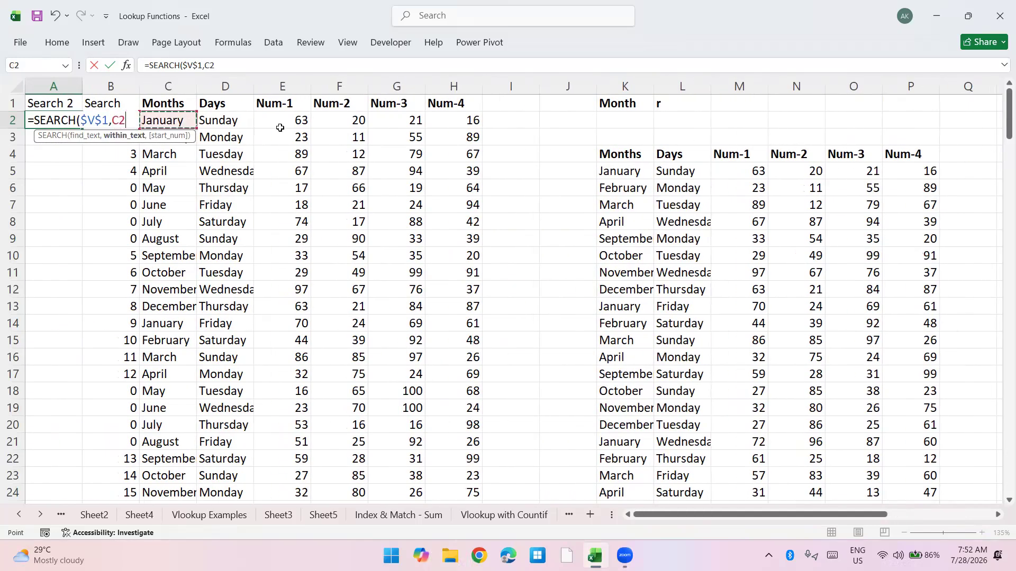
{"action": "type", "text": ")"}
{"action": "key", "text": "Return"}
{"action": "key", "text": "Up"}
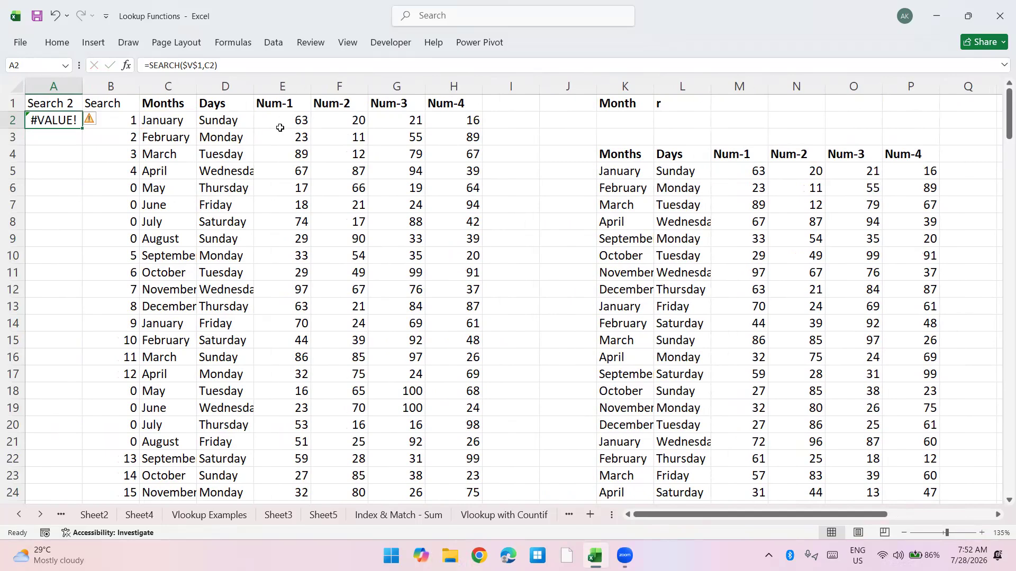
Step: Wrap the A2 formula in ISNUMBER so it reads =ISNUMBER(SEARCH($V$1,C2))
{"action": "key", "text": "F2"}
{"action": "key", "text": "Home"}
{"action": "key", "text": "Right"}
{"action": "key", "text": "Right"}
{"action": "type", "text": "isnumb"}
{"action": "key", "text": "BackSpace"}
{"action": "key", "text": "BackSpace"}
{"action": "key", "text": "BackSpace"}
{"action": "key", "text": "BackSpace"}
{"action": "key", "text": "BackSpace"}
{"action": "key", "text": "BackSpace"}
{"action": "key", "text": "BackSpace"}
{"action": "type", "text": "s"}
{"action": "key", "text": "Left"}
{"action": "type", "text": "isnum"}
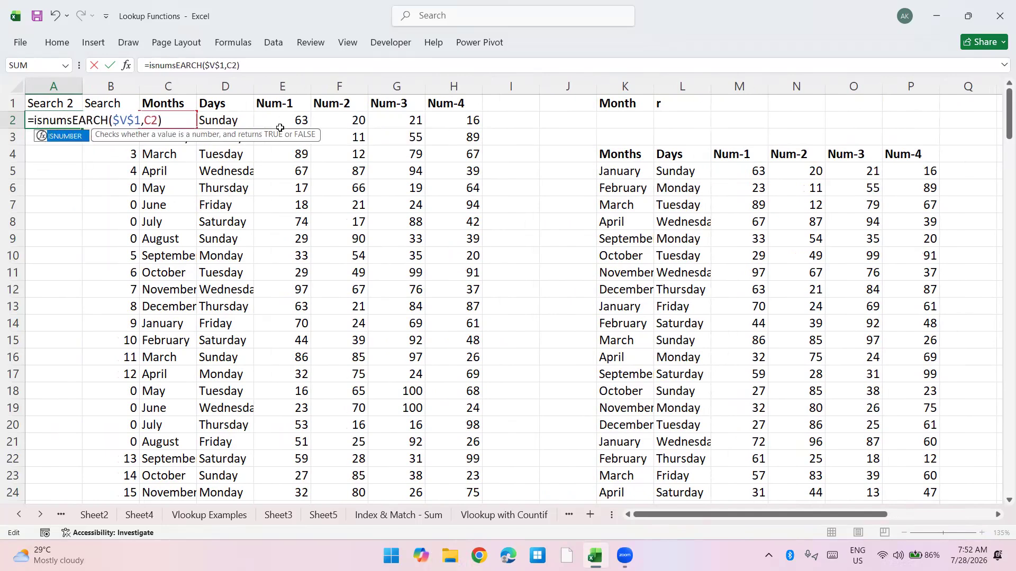
{"action": "key", "text": "Tab"}
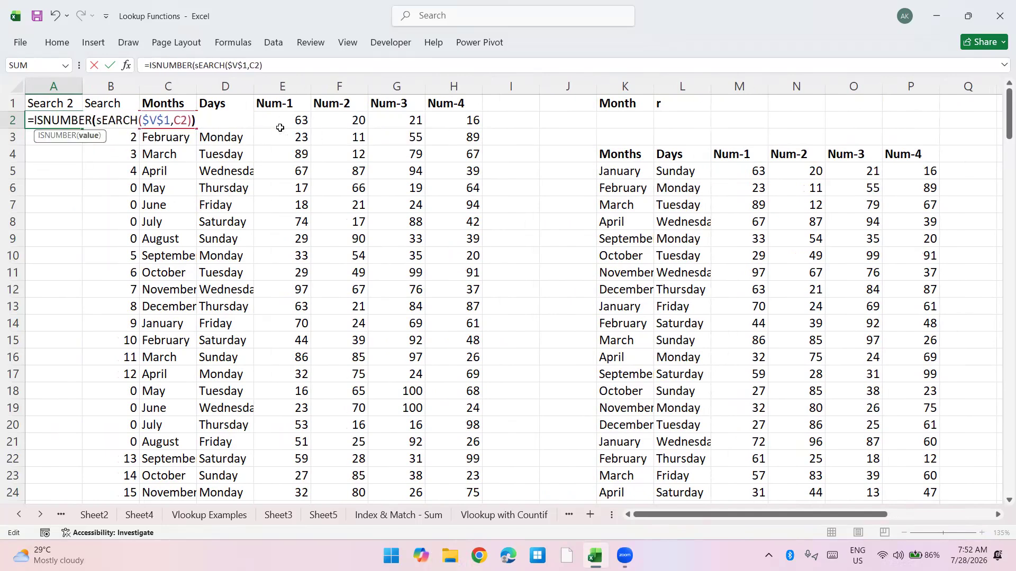
{"action": "key", "text": "Return"}
{"action": "key", "text": "Up"}
Step: Copy the A2 formula down the Search 2 column to the last data row
{"action": "key", "text": "ctrl+c"}
{"action": "key", "text": "ctrl+Right"}
{"action": "key", "text": "ctrl+Left"}
{"action": "key", "text": "Right"}
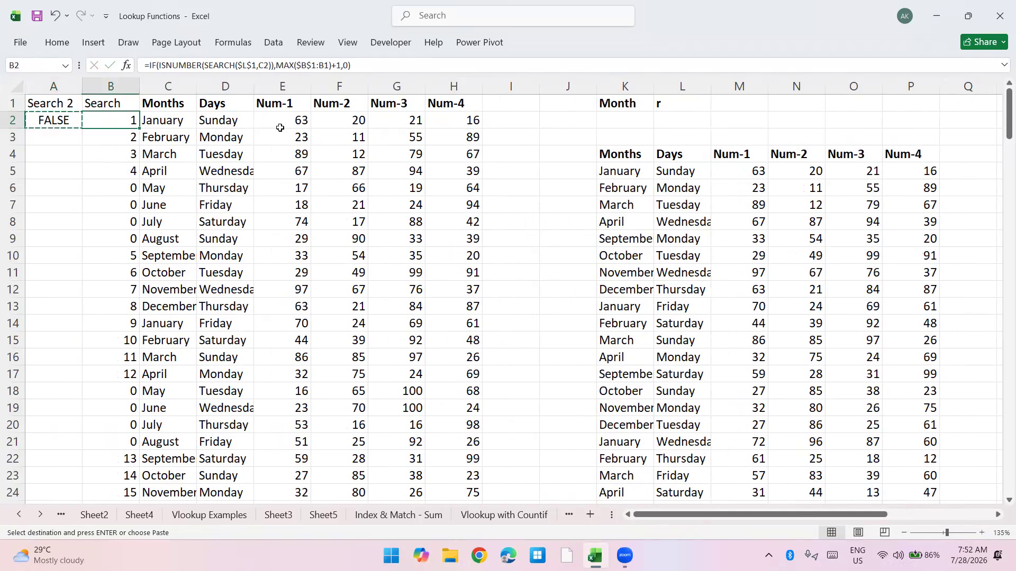
{"action": "key", "text": "ctrl+Down"}
{"action": "key", "text": "Left"}
{"action": "key", "text": "ctrl+shift+Up"}
{"action": "key", "text": "ctrl+v"}
Step: Change the search text in V1 to S
{"action": "key", "text": "ctrl+Right"}
{"action": "key", "text": "ctrl+Right"}
{"action": "key", "text": "ctrl+Right"}
{"action": "key", "text": "ctrl+Right"}
{"action": "key", "text": "ctrl+Right"}
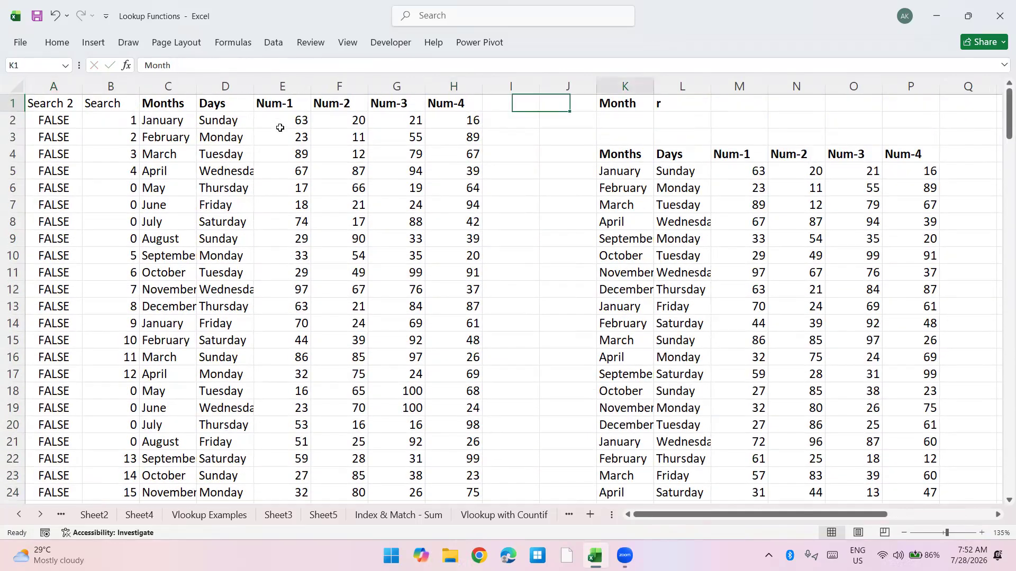
{"action": "type", "text": "S"}
{"action": "key", "text": "ctrl+Left"}
{"action": "key", "text": "ctrl+Left"}
{"action": "key", "text": "ctrl+Left"}
{"action": "key", "text": "ctrl+Left"}
{"action": "key", "text": "ctrl+Left"}
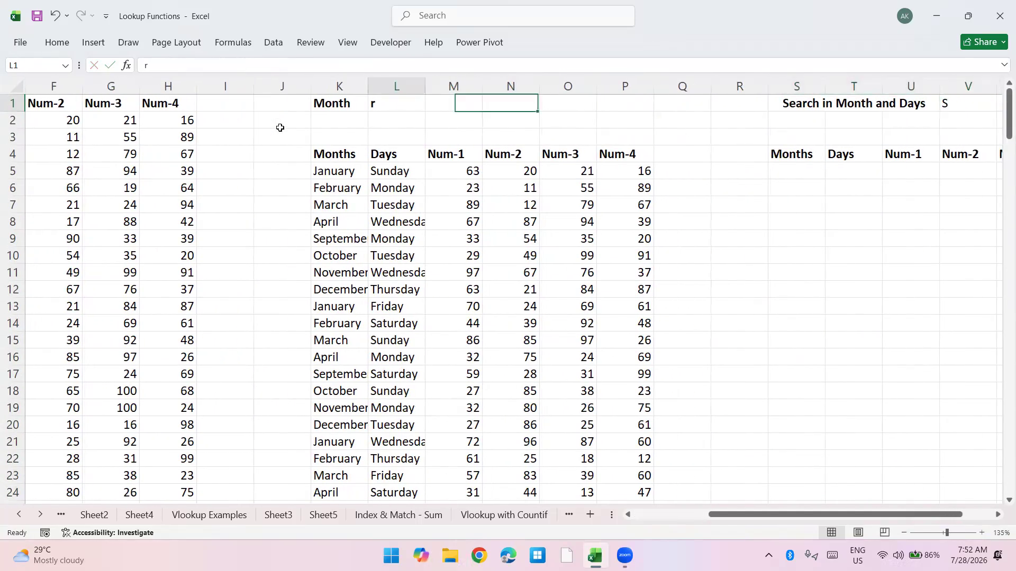
Step: Examine the Search 2 flags against the months and days in rows 9 and 10
{"action": "key", "text": "Down"}
{"action": "key", "text": "Down"}
{"action": "key", "text": "Down"}
{"action": "key", "text": "Down"}
{"action": "key", "text": "Down"}
{"action": "key", "text": "Down"}
{"action": "key", "text": "Down"}
{"action": "key", "text": "Down"}
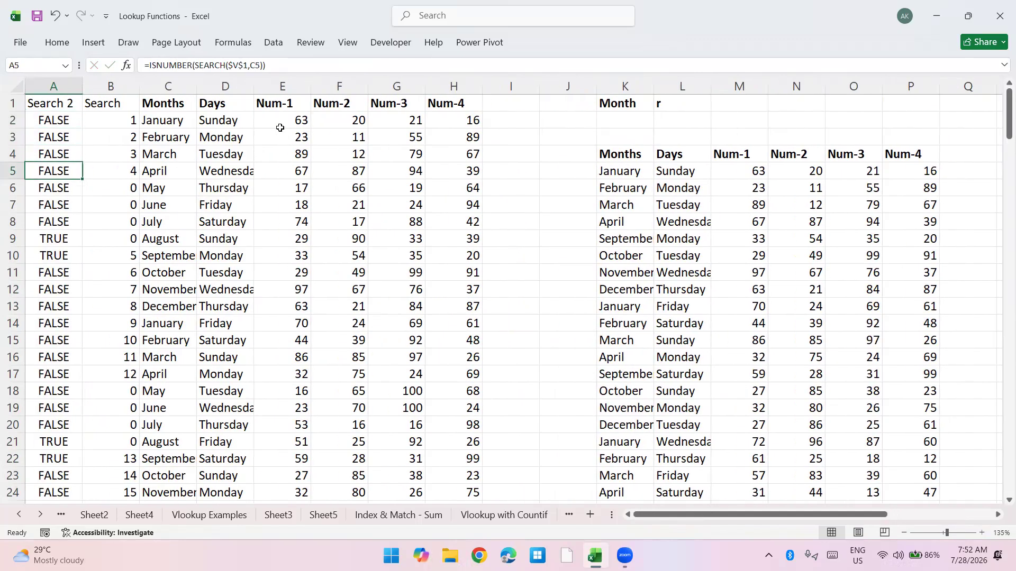
{"action": "key", "text": "shift+space"}
{"action": "key", "text": "shift+Down"}
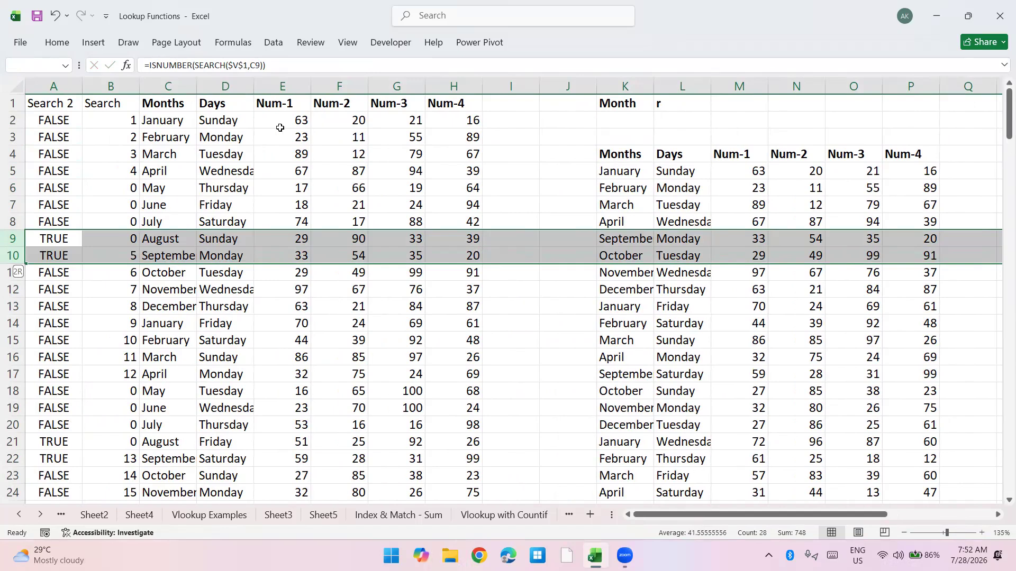
{"action": "key", "text": "Right"}
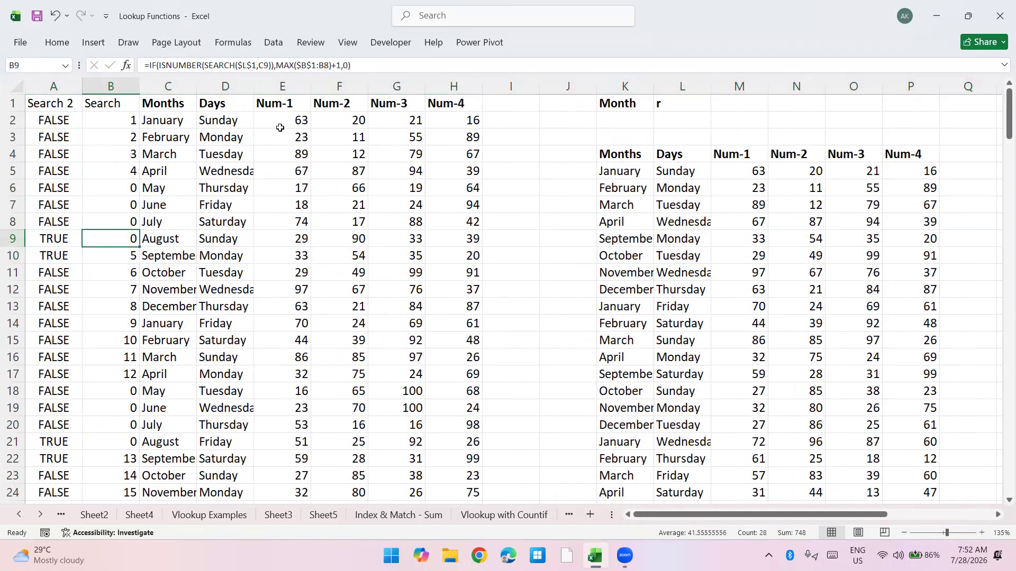
{"action": "key", "text": "Right"}
{"action": "key", "text": "Left"}
Step: Wrap the A2 formula in AND and add a copy of the ISNUMBER(SEARCH($V$1,C2)) test as the second condition
{"action": "key", "text": "Left"}
{"action": "key", "text": "ctrl+Up"}
{"action": "key", "text": "Down"}
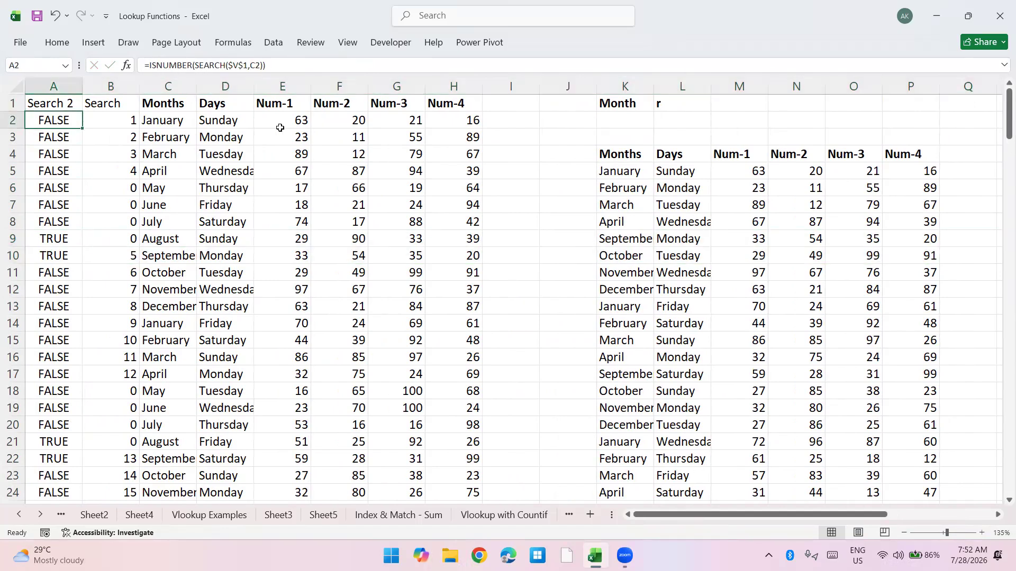
{"action": "key", "text": "F2"}
{"action": "key", "text": "shift+Home"}
{"action": "key", "text": "ctrl+c"}
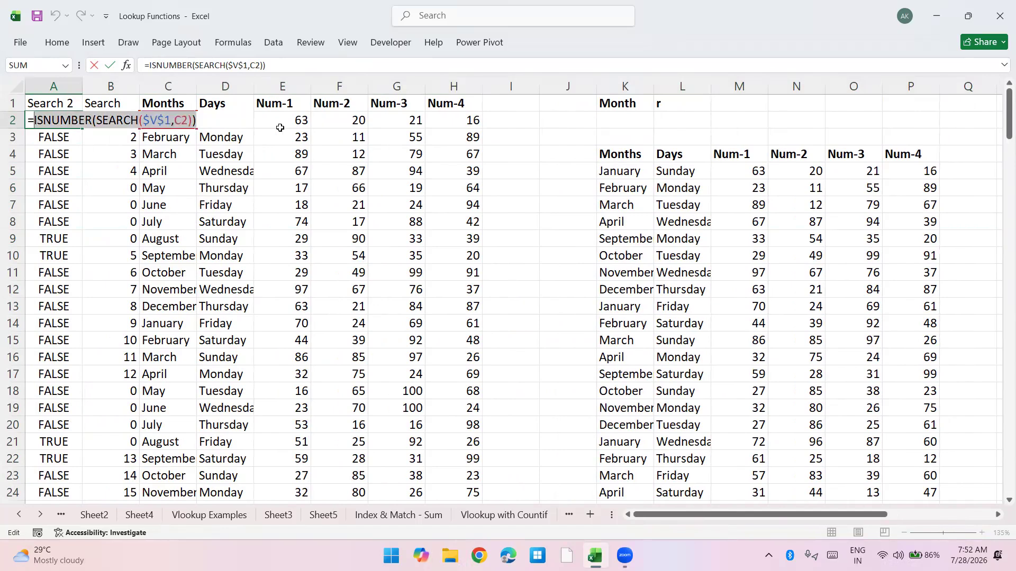
{"action": "key", "text": "End"}
{"action": "type", "text": "AND("}
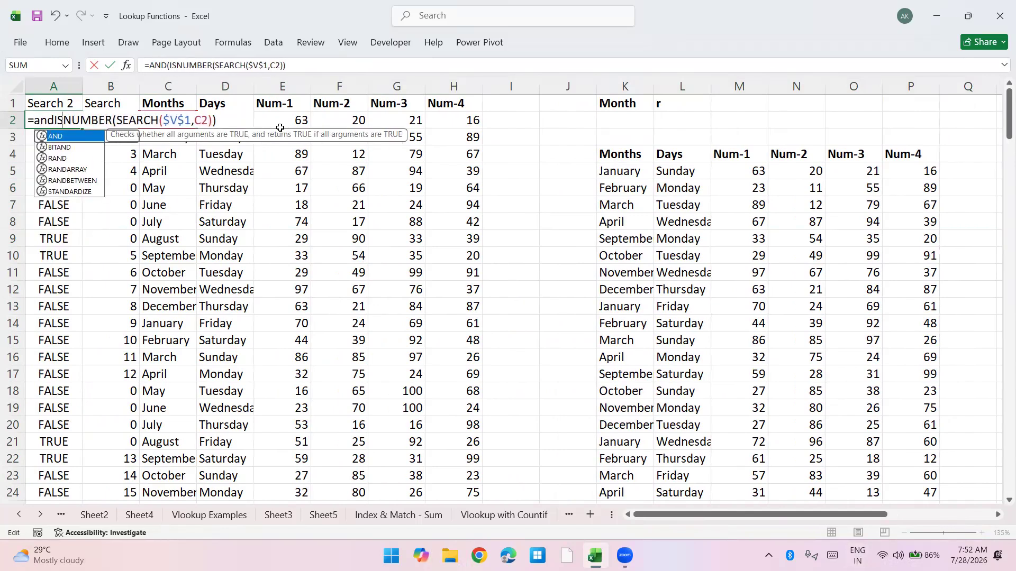
{"action": "type", "text": ","}
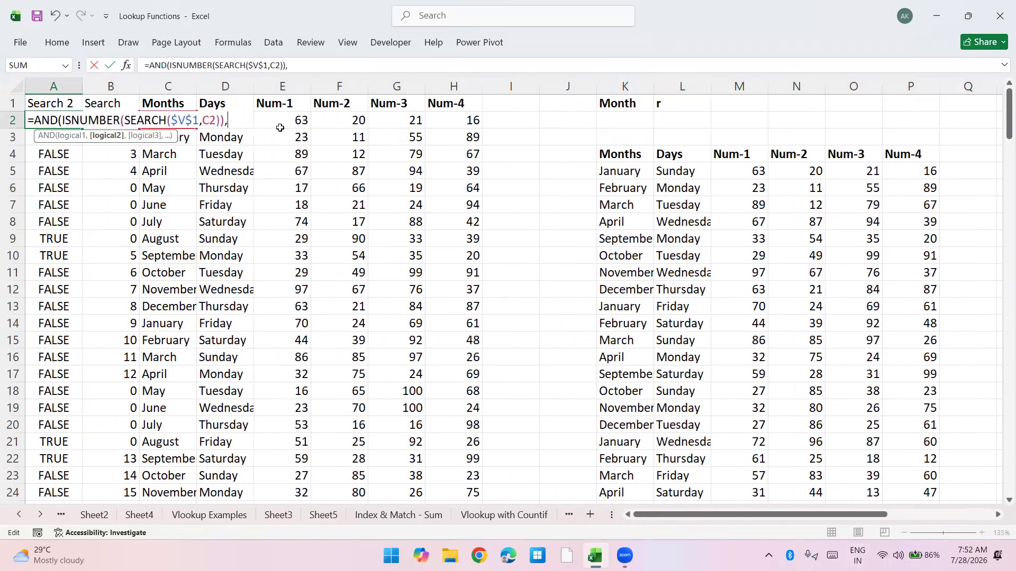
{"action": "key", "text": "ctrl+v"}
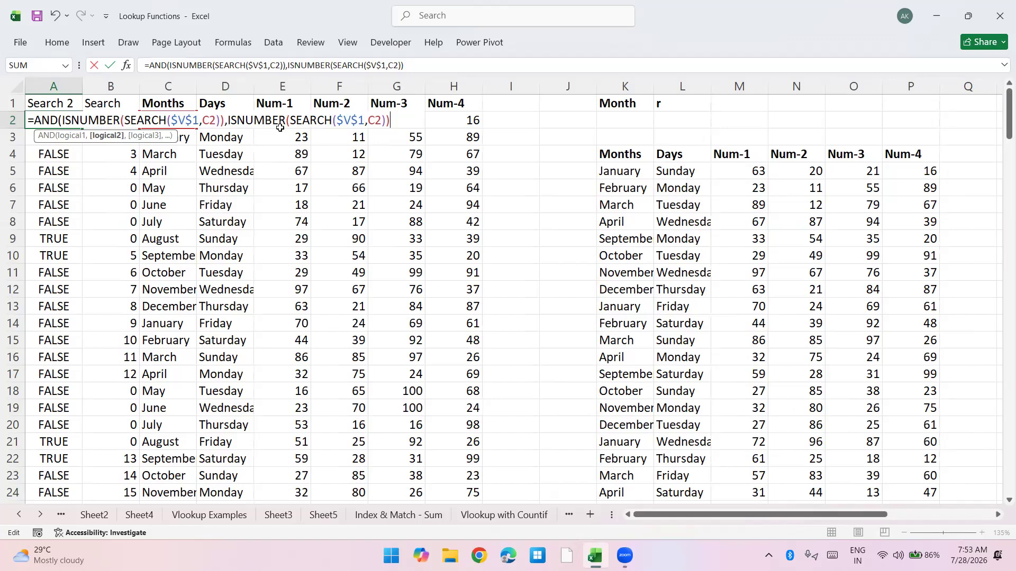
{"action": "type", "text": ")"}
Step: Change the second SEARCH reference in the A2 formula to D2 so that condition tests the day
{"action": "key", "text": "Left"}
{"action": "key", "text": "Left"}
{"action": "key", "text": "Left"}
{"action": "key", "text": "Left"}
{"action": "key", "text": "Left"}
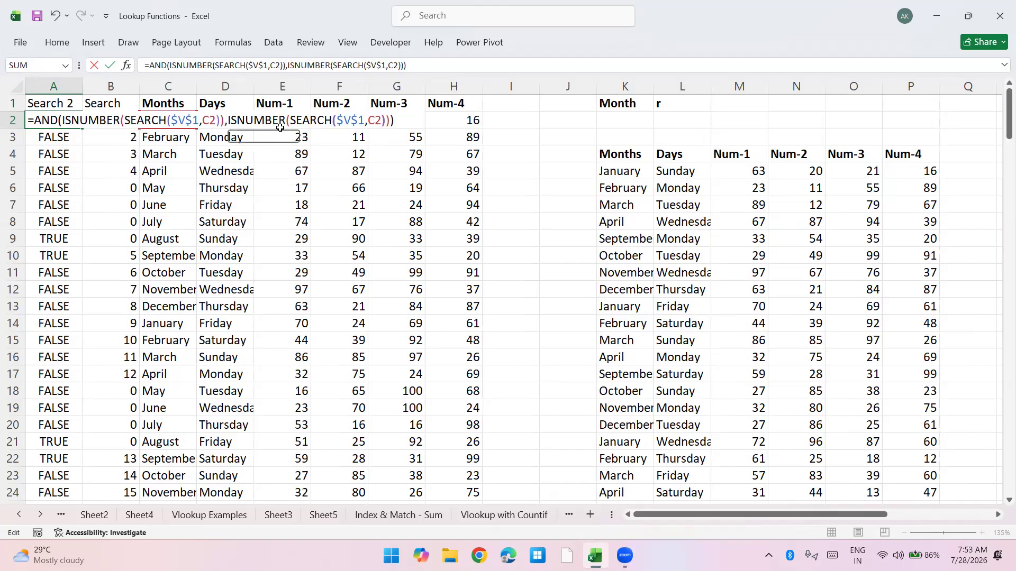
{"action": "type", "text": "D"}
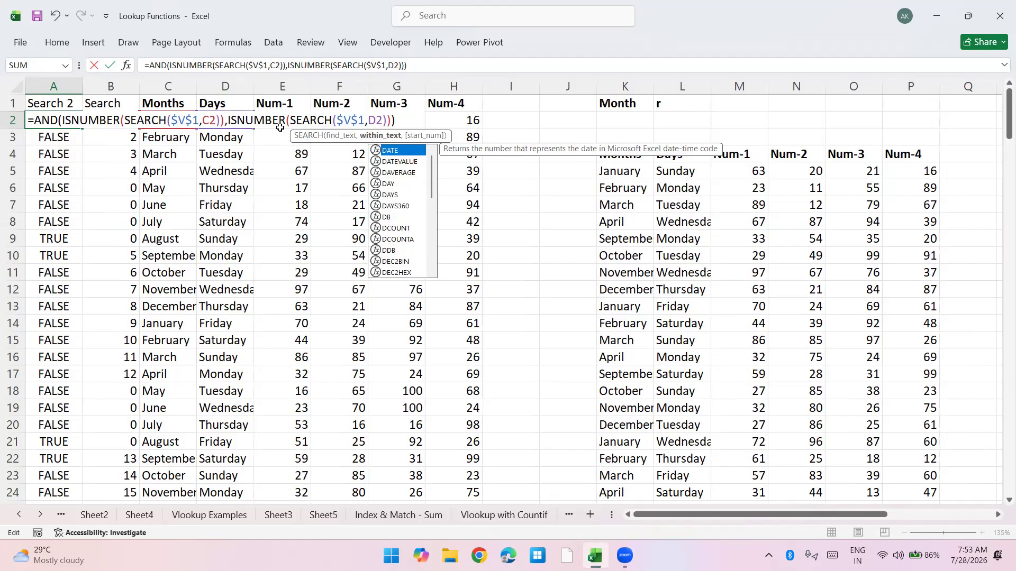
{"action": "key", "text": "Right"}
{"action": "key", "text": "Right"}
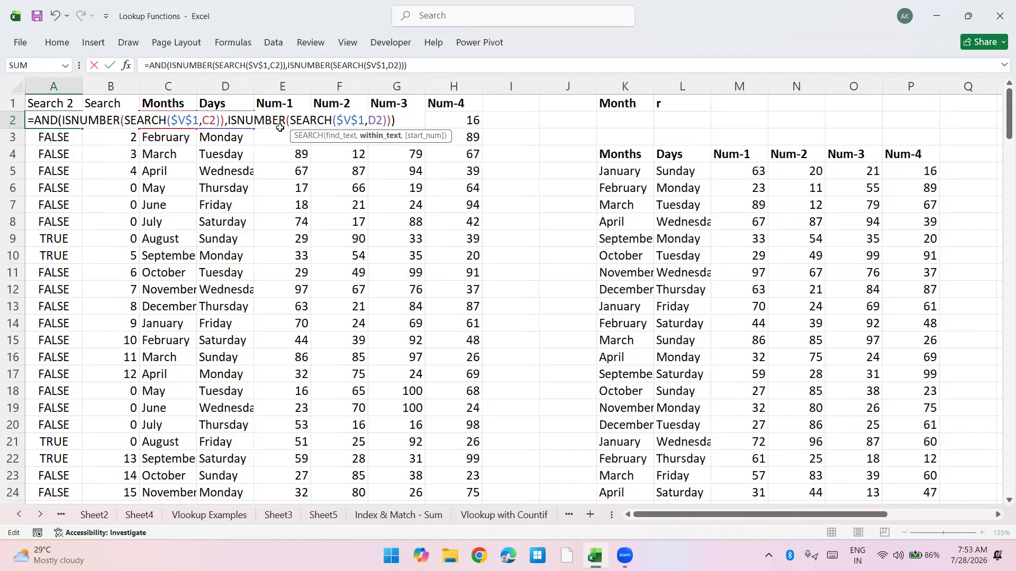
{"action": "key", "text": "Return"}
Step: Fill the AND formula from A2 down the Search 2 column to the last data row
{"action": "key", "text": "Up"}
{"action": "key", "text": "ctrl+shift+Down"}
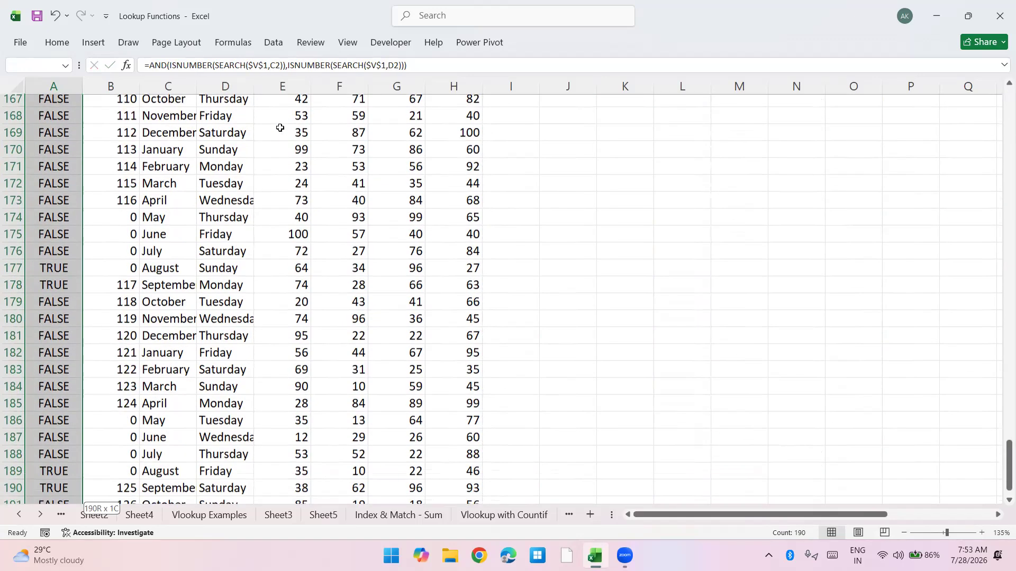
{"action": "key", "text": "ctrl+d"}
Step: Examine the Search 2 flags against the months and days in the first data rows
{"action": "key", "text": "ctrl+Up"}
{"action": "key", "text": "Down"}
{"action": "key", "text": "Down"}
{"action": "key", "text": "Down"}
{"action": "key", "text": "Down"}
{"action": "key", "text": "Down"}
{"action": "key", "text": "Down"}
{"action": "key", "text": "Down"}
{"action": "key", "text": "Down"}
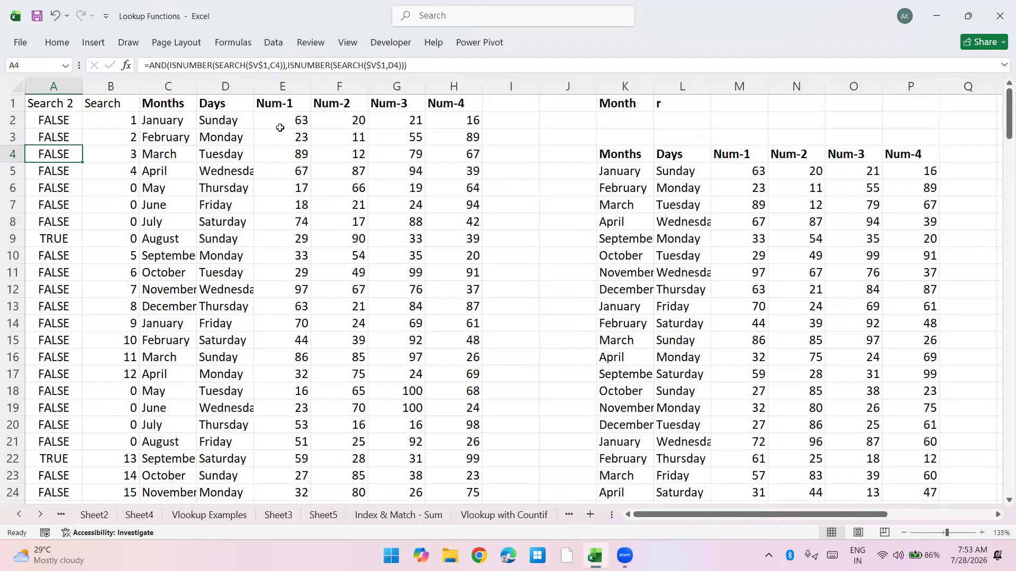
{"action": "key", "text": "Right"}
{"action": "key", "text": "Right"}
{"action": "key", "text": "Left"}
{"action": "key", "text": "Left"}
Step: Replace AND with OR in the A2 formula so either the month or the day can match
{"action": "key", "text": "ctrl+Up"}
{"action": "key", "text": "Down"}
{"action": "key", "text": "F2"}
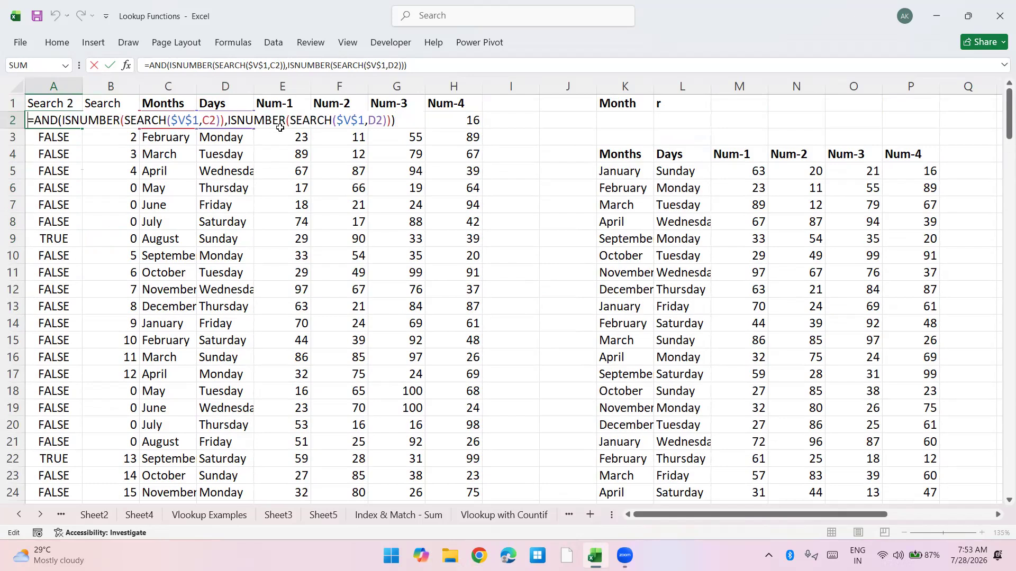
{"action": "key", "text": "shift+Right"}
{"action": "key", "text": "shift+Right"}
{"action": "key", "text": "shift+Right"}
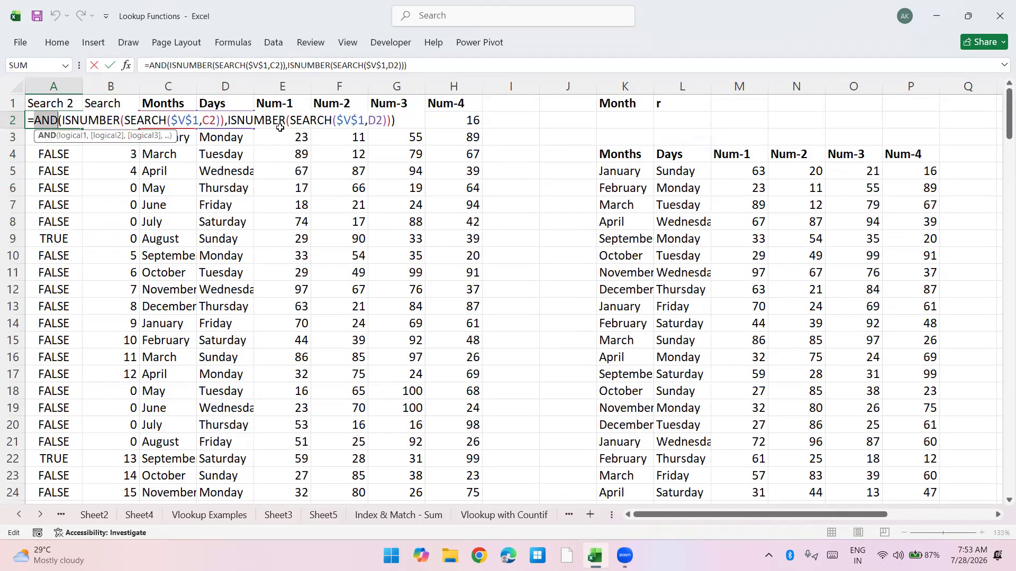
{"action": "type", "text": "OR"}
{"action": "key", "text": "Return"}
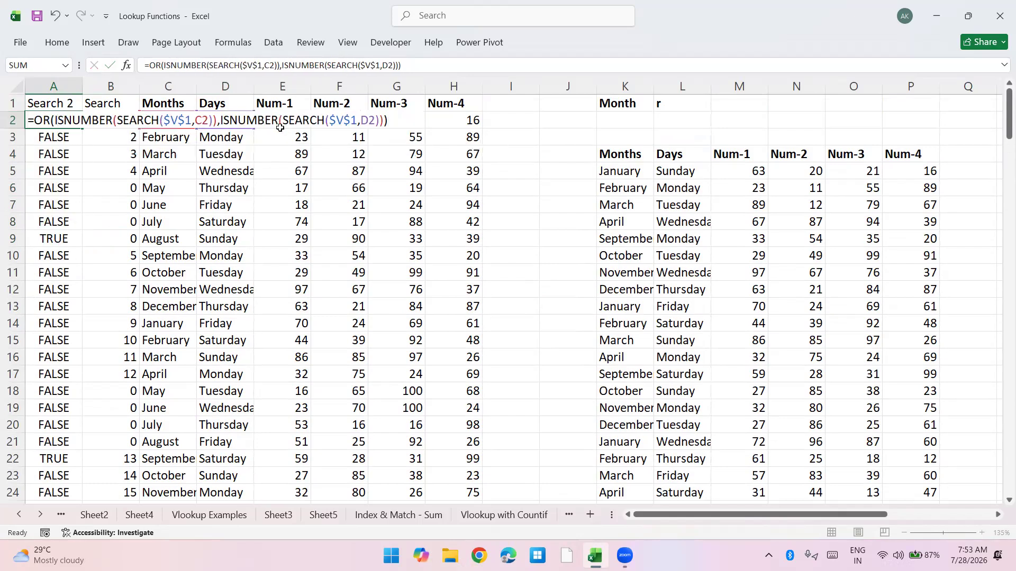
Step: Copy the OR formula from A2 down the Search 2 column to the last data row
{"action": "key", "text": "ctrl+c"}
{"action": "key", "text": "ctrl+shift+Down"}
{"action": "key", "text": "ctrl+v"}
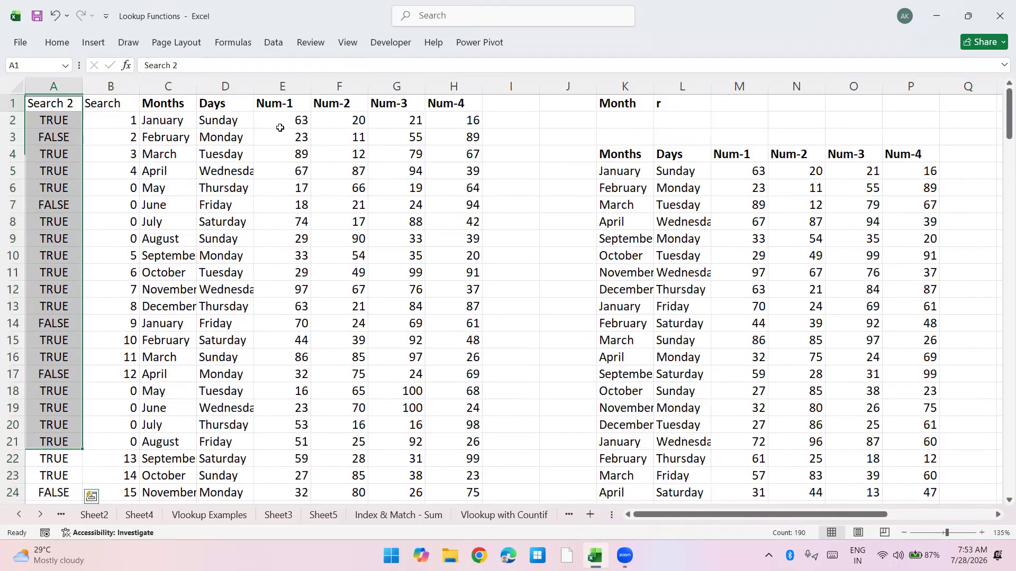
Step: Compare the Search 2 flags with the month and day names in rows 2 to 6
{"action": "key", "text": "Down"}
{"action": "key", "text": "Right"}
{"action": "key", "text": "Right"}
{"action": "key", "text": "Right"}
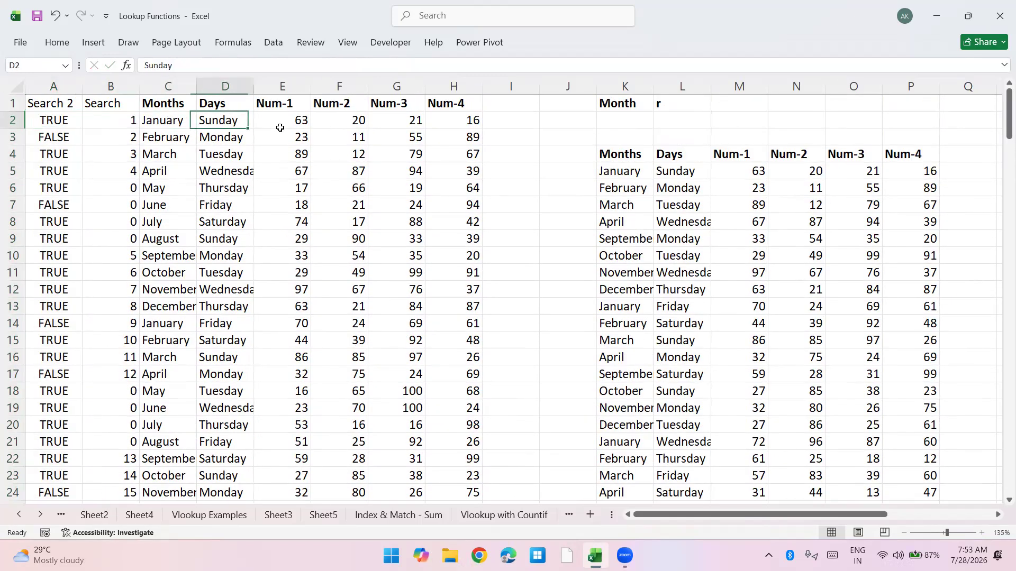
{"action": "key", "text": "Down"}
{"action": "key", "text": "Left"}
{"action": "key", "text": "Left"}
{"action": "key", "text": "Left"}
{"action": "key", "text": "Down"}
{"action": "key", "text": "Right"}
{"action": "key", "text": "Right"}
{"action": "key", "text": "Right"}
{"action": "key", "text": "Down"}
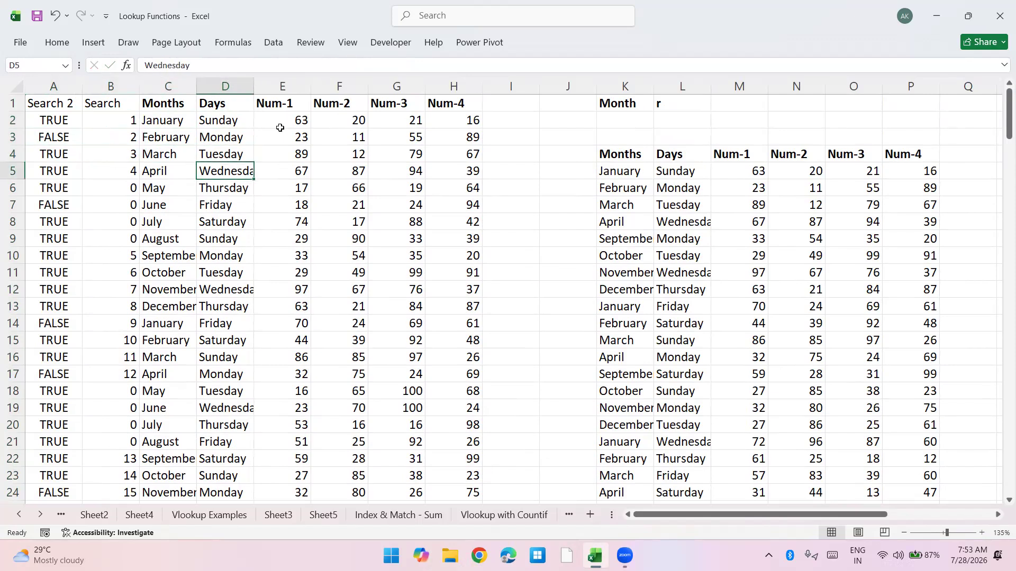
{"action": "key", "text": "Down"}
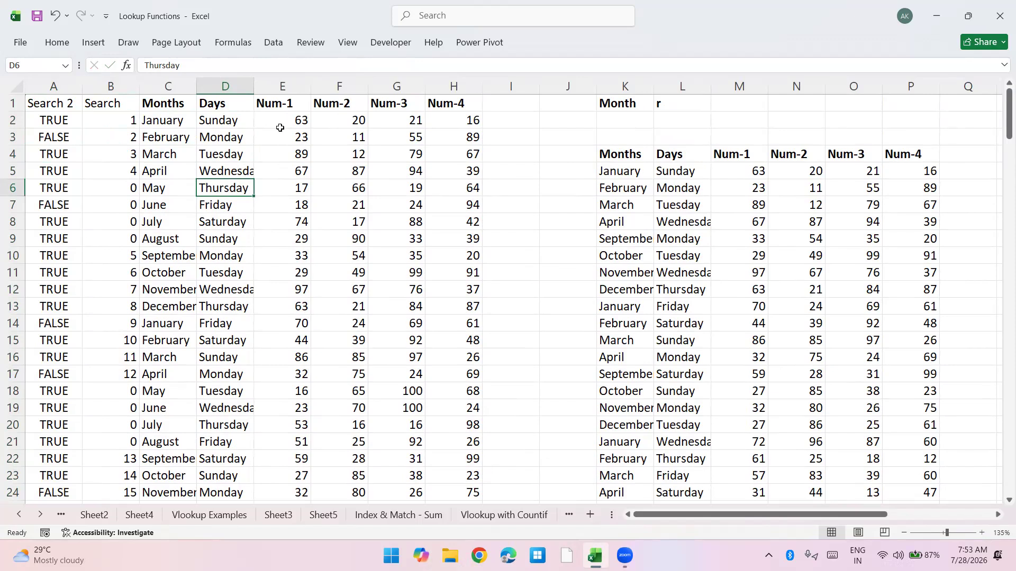
Step: Wrap the A2 OR test in IF, returning MAX($A$1:A1)+1 when true and 0 when false
{"action": "key", "text": "Left"}
{"action": "key", "text": "Left"}
{"action": "key", "text": "Left"}
{"action": "key", "text": "ctrl+Up"}
{"action": "key", "text": "Down"}
{"action": "key", "text": "F2"}
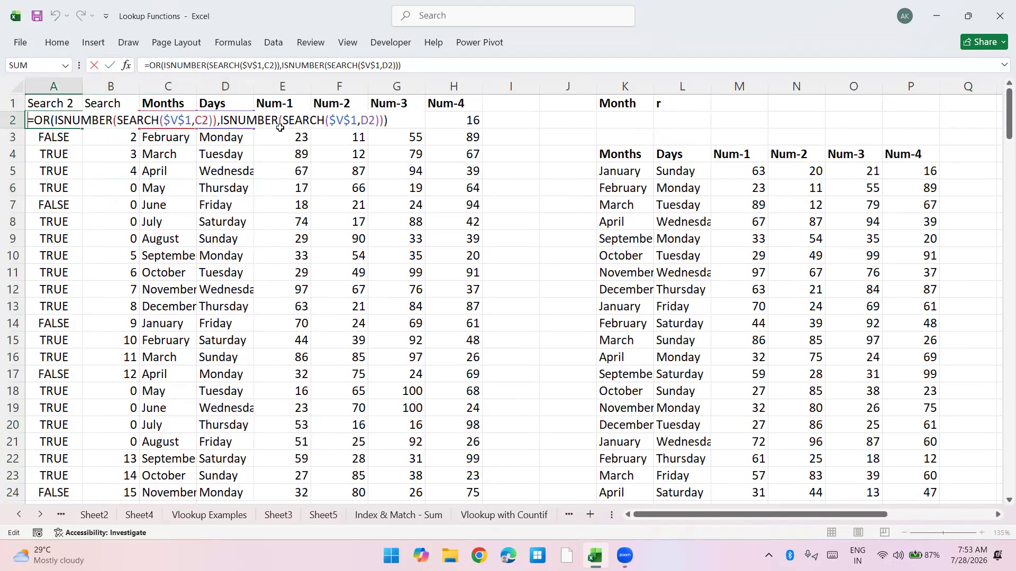
{"action": "type", "text": "IF("}
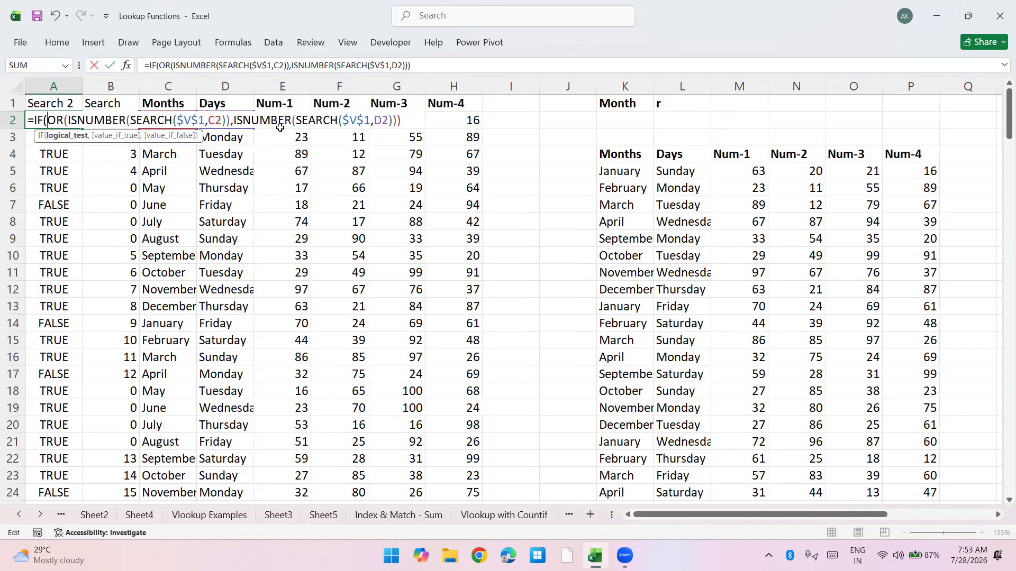
{"action": "type", "text": ",MAX("}
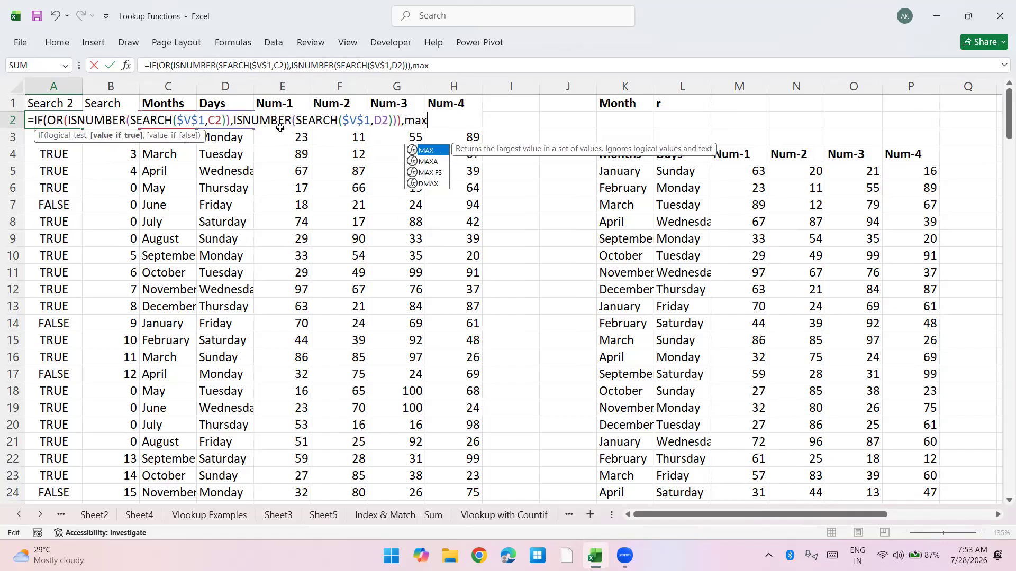
{"action": "key", "text": "Up"}
{"action": "key", "text": "F4"}
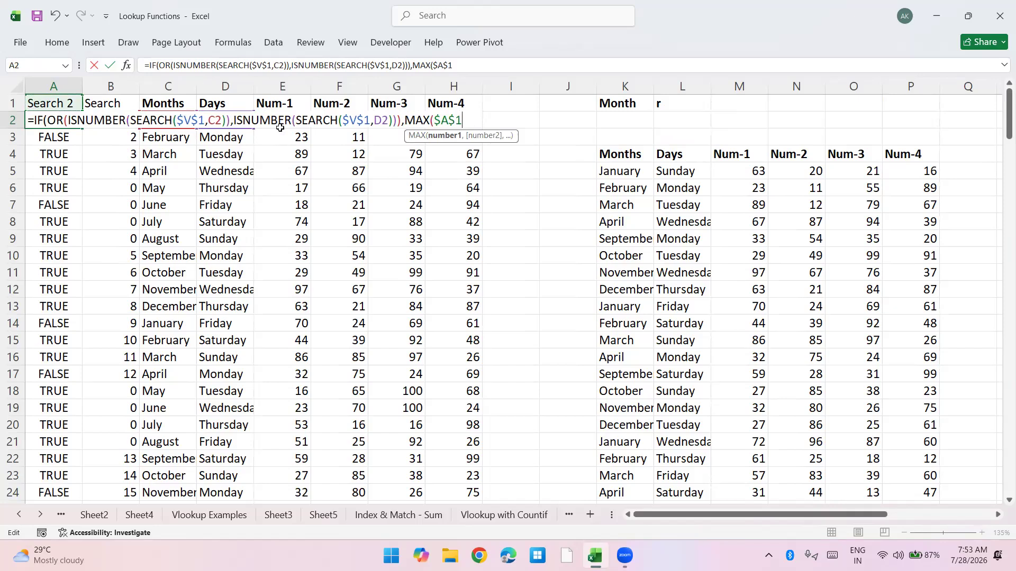
{"action": "type", "text": ":"}
{"action": "key", "text": "Up"}
{"action": "type", "text": ")+1,0)"}
{"action": "key", "text": "ctrl+Return"}
Step: Fill the IF numbering formula from A2 down the Search 2 column to the last data row
{"action": "key", "text": "ctrl+shift+Down"}
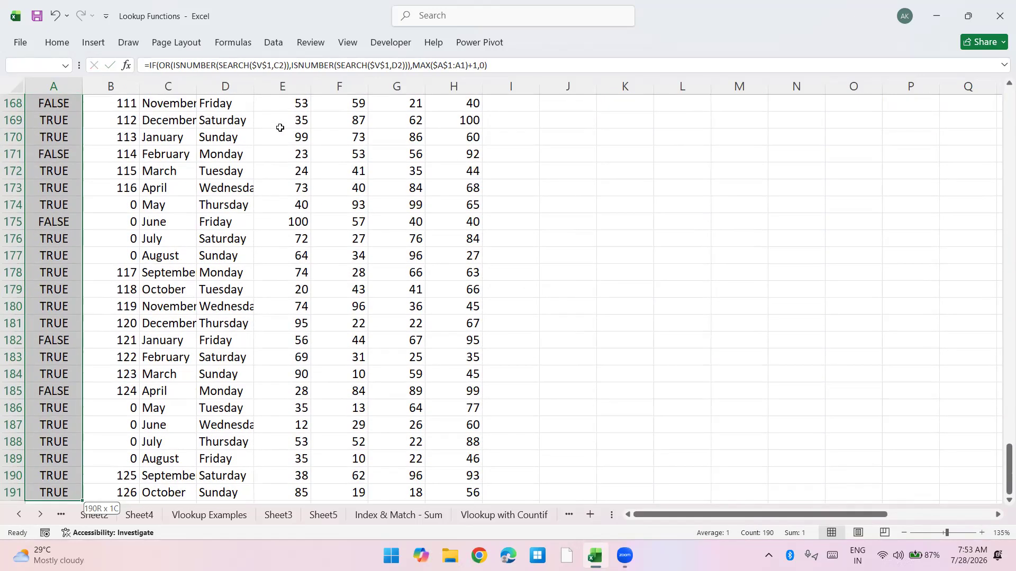
{"action": "key", "text": "ctrl+d"}
{"action": "key", "text": "ctrl+Home"}
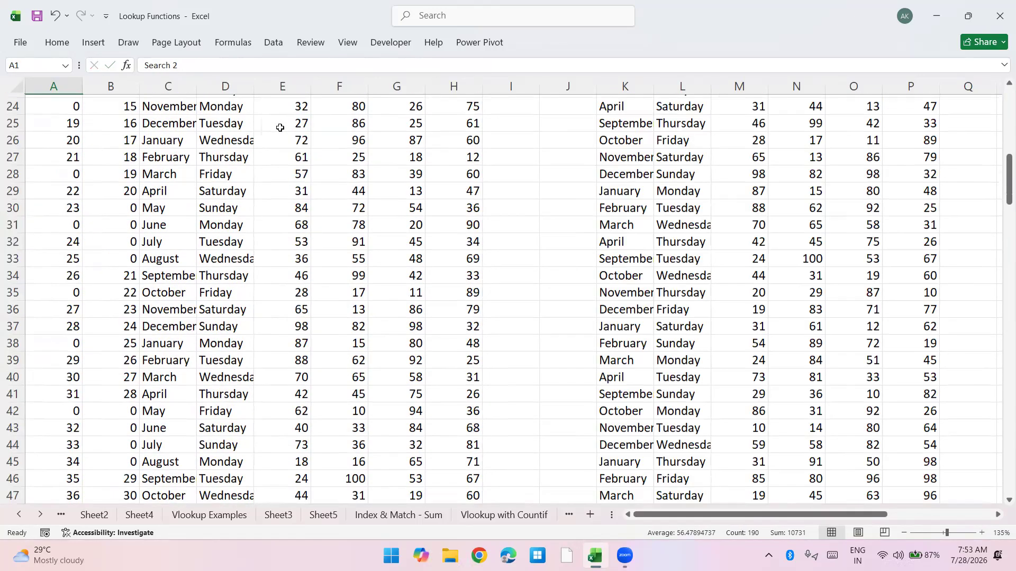
Step: Change the Search in Month and Days text in V1 to W
{"action": "key", "text": "Right"}
{"action": "key", "text": "Right"}
{"action": "key", "text": "Right"}
{"action": "key", "text": "Right"}
{"action": "key", "text": "Right"}
{"action": "key", "text": "Right"}
{"action": "key", "text": "Right"}
{"action": "key", "text": "Right"}
{"action": "key", "text": "Right"}
{"action": "key", "text": "Right"}
{"action": "key", "text": "Right"}
{"action": "key", "text": "Right"}
{"action": "key", "text": "Right"}
{"action": "key", "text": "Right"}
{"action": "key", "text": "Right"}
{"action": "key", "text": "Right"}
{"action": "key", "text": "Right"}
{"action": "key", "text": "Right"}
{"action": "key", "text": "Right"}
{"action": "key", "text": "Right"}
{"action": "key", "text": "Right"}
{"action": "key", "text": "Right"}
{"action": "key", "text": "Down"}
{"action": "key", "text": "Down"}
{"action": "key", "text": "Down"}
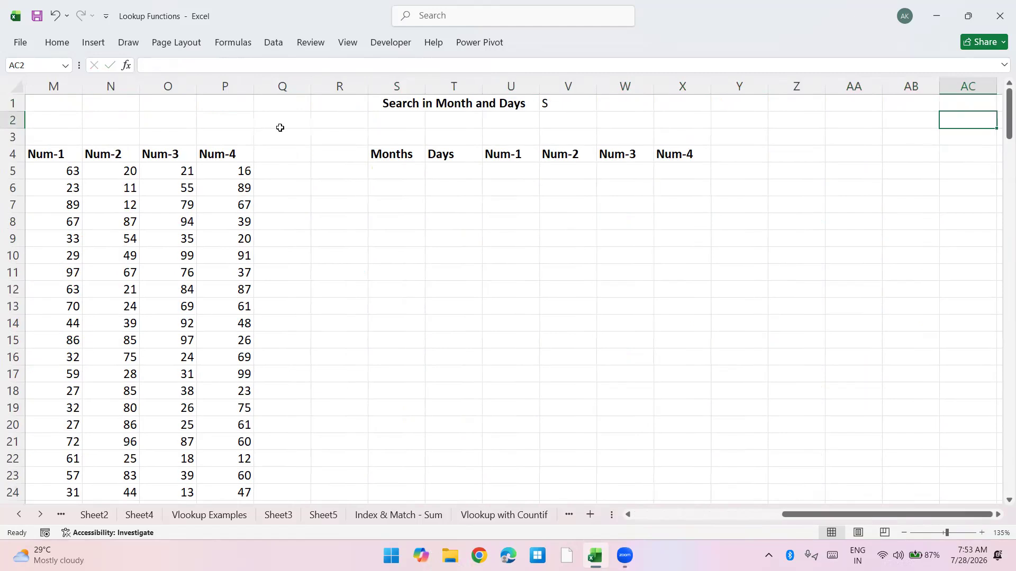
{"action": "key", "text": "ctrl+Left"}
{"action": "key", "text": "ctrl+Left"}
{"action": "key", "text": "Down"}
{"action": "key", "text": "Up"}
{"action": "key", "text": "Up"}
{"action": "key", "text": "Up"}
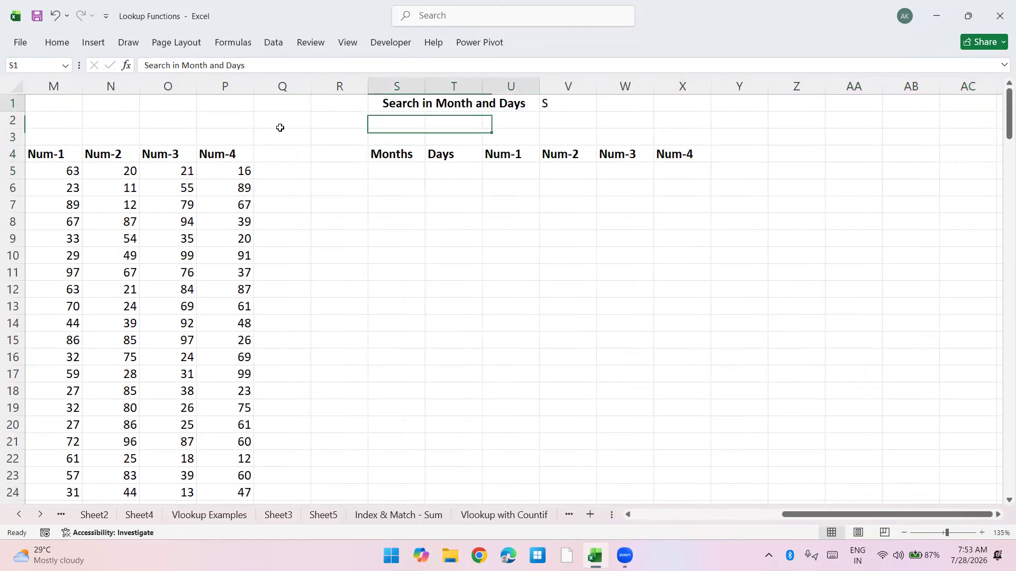
{"action": "key", "text": "Up"}
{"action": "key", "text": "Right"}
{"action": "type", "text": "W"}
{"action": "key", "text": "Return"}
Step: Start a VLOOKUP in S5 under Months with ROW(A1) as the lookup value
{"action": "key", "text": "Down"}
{"action": "key", "text": "Down"}
{"action": "key", "text": "Down"}
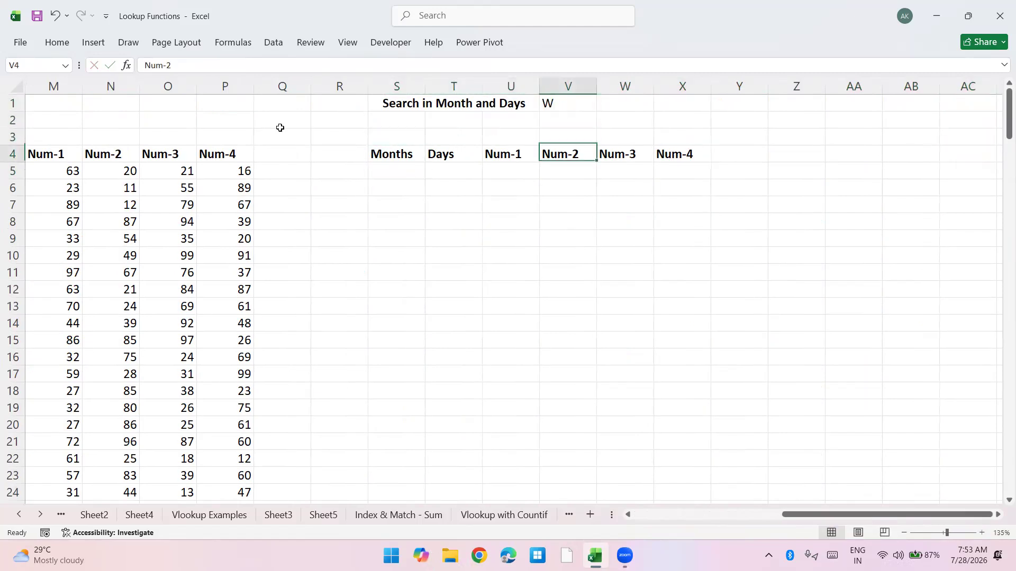
{"action": "key", "text": "Left"}
{"action": "key", "text": "Left"}
{"action": "key", "text": "Left"}
{"action": "type", "text": "=vl"}
{"action": "key", "text": "Tab"}
{"action": "type", "text": "row"}
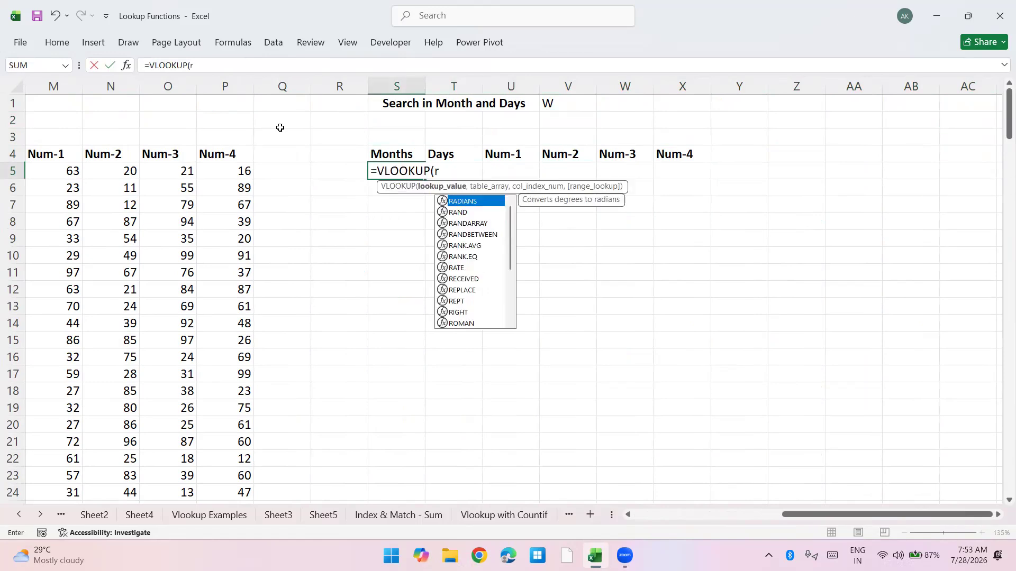
{"action": "key", "text": "Tab"}
{"action": "type", "text": "a1"}
{"action": "type", "text": "),"}
Step: Complete the S5 VLOOKUP with the absolute data range in columns A to H, COLUMN(C1) as the column index and 0 for an exact match
{"action": "key", "text": "Left"}
{"action": "key", "text": "Left"}
{"action": "key", "text": "Left"}
{"action": "key", "text": "Left"}
{"action": "key", "text": "Left"}
{"action": "key", "text": "Left"}
{"action": "key", "text": "Left"}
{"action": "key", "text": "Left"}
{"action": "key", "text": "Home"}
{"action": "key", "text": "ctrl+Up"}
{"action": "key", "text": "ctrl+shift+Right"}
{"action": "key", "text": "ctrl+shift+Down"}
{"action": "key", "text": "F4"}
{"action": "type", "text": ",colum"}
{"action": "key", "text": "Tab"}
{"action": "type", "text": "c1),0)"}
{"action": "key", "text": "Return"}
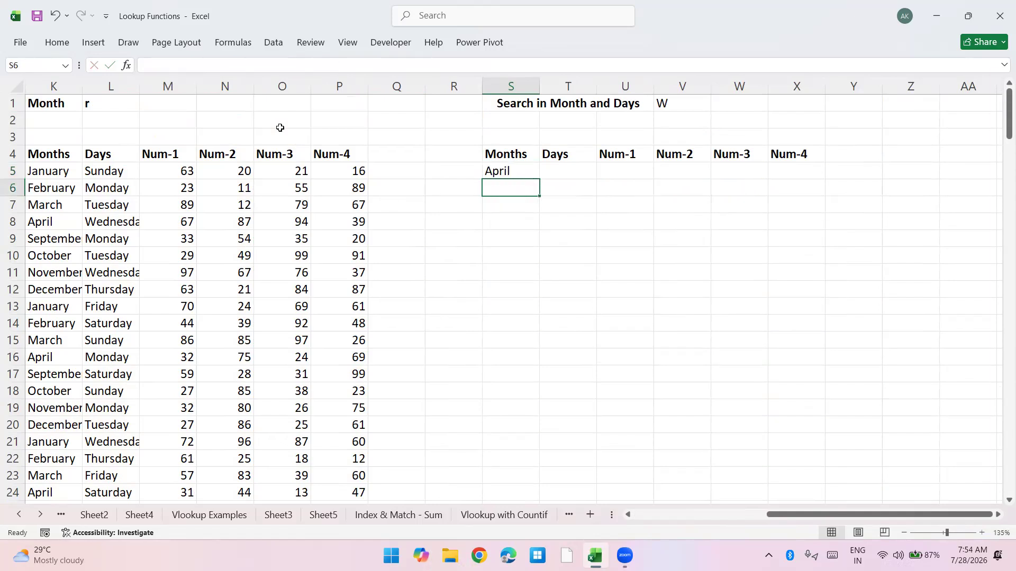
Step: Examine the positions of the Search 2, Search and Months columns in the source data, then return to the second result table
{"action": "key", "text": "Up"}
{"action": "key", "text": "ctrl+Left"}
{"action": "key", "text": "ctrl+Left"}
{"action": "key", "text": "ctrl+Left"}
{"action": "key", "text": "ctrl+Left"}
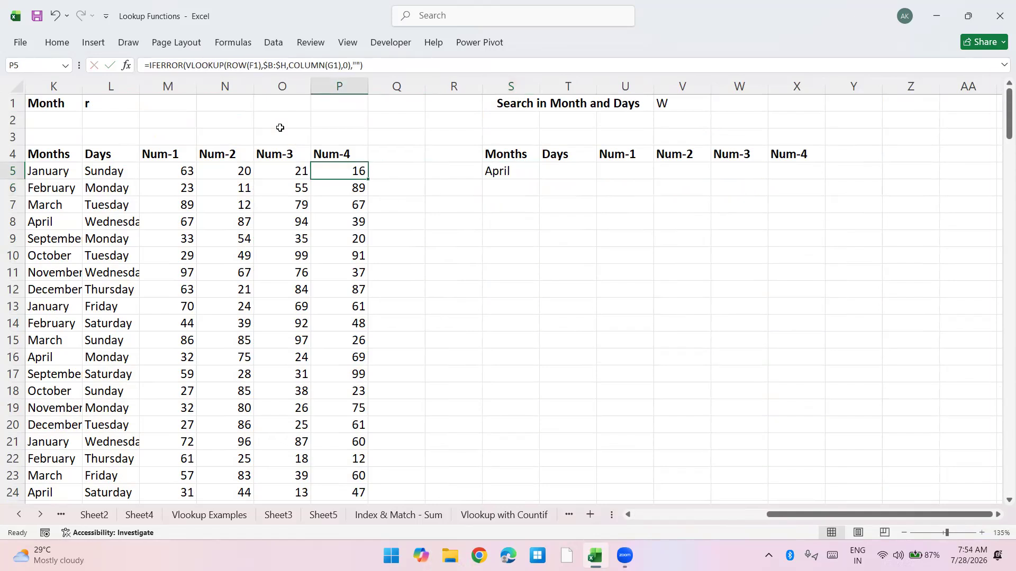
{"action": "key", "text": "ctrl+Right"}
{"action": "key", "text": "ctrl+space"}
{"action": "key", "text": "ctrl+Left"}
{"action": "key", "text": "Right"}
{"action": "key", "text": "ctrl+space"}
{"action": "key", "text": "Right"}
{"action": "key", "text": "ctrl+space"}
{"action": "key", "text": "Up"}
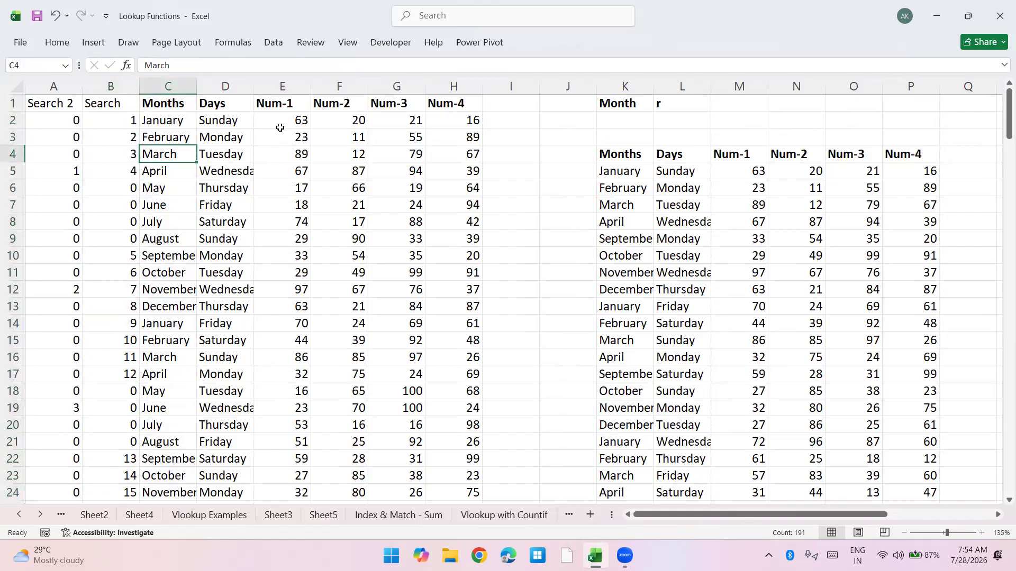
{"action": "key", "text": "ctrl+Up"}
{"action": "key", "text": "Right"}
{"action": "key", "text": "Right"}
{"action": "key", "text": "Right"}
{"action": "key", "text": "ctrl+Right"}
{"action": "key", "text": "ctrl+Right"}
{"action": "key", "text": "ctrl+Right"}
{"action": "key", "text": "ctrl+Right"}
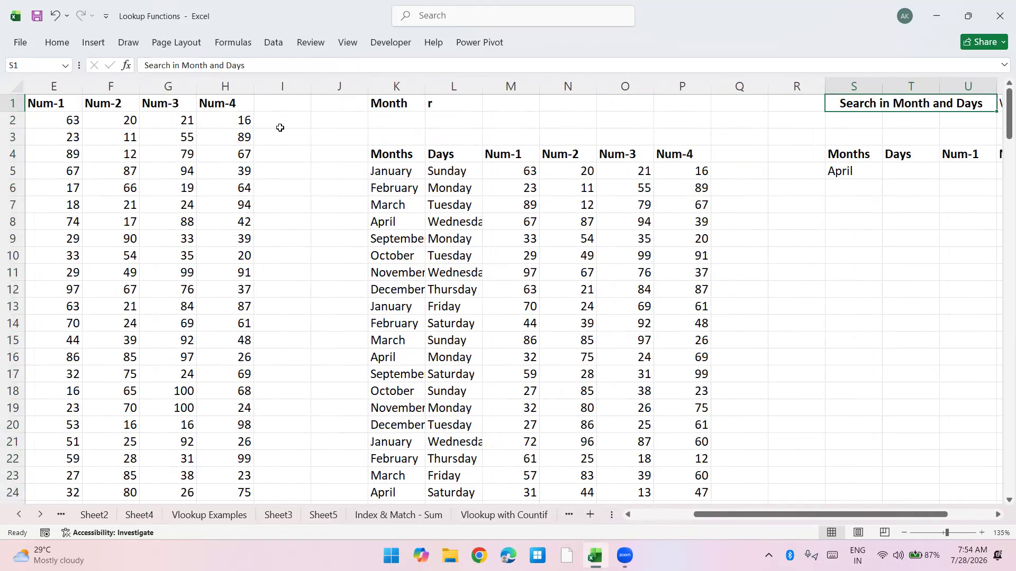
{"action": "key", "text": "Down"}
{"action": "key", "text": "Down"}
{"action": "key", "text": "Down"}
{"action": "key", "text": "Down"}
{"action": "key", "text": "ctrl+c"}
{"action": "key", "text": "shift+Right"}
{"action": "key", "text": "shift+Right"}
{"action": "key", "text": "shift+Right"}
{"action": "key", "text": "shift+Right"}
{"action": "key", "text": "shift+Right"}
{"action": "key", "text": "shift+Right"}
{"action": "key", "text": "shift+Right"}
{"action": "key", "text": "shift+Right"}
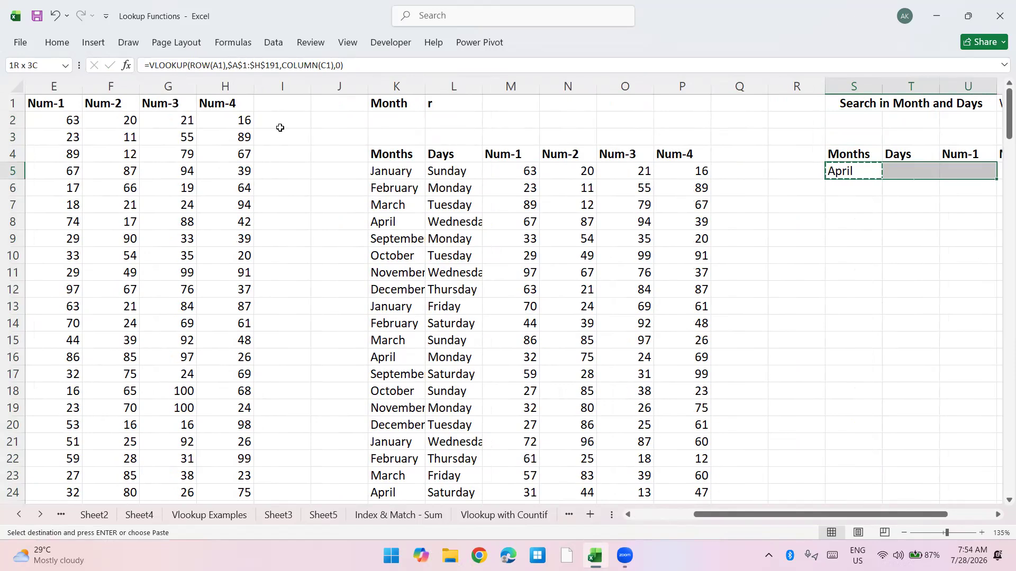
{"action": "key", "text": "shift+Left"}
{"action": "key", "text": "shift+Left"}
{"action": "key", "text": "shift+Left"}
{"action": "key", "text": "Return"}
Step: Wrap the S5 VLOOKUP under Months in IFERROR with an empty string as the error value
{"action": "key", "text": "Down"}
{"action": "key", "text": "Up"}
{"action": "key", "text": "F2"}
{"action": "key", "text": "Home"}
{"action": "key", "text": "Right"}
{"action": "type", "text": "IFERROR("}
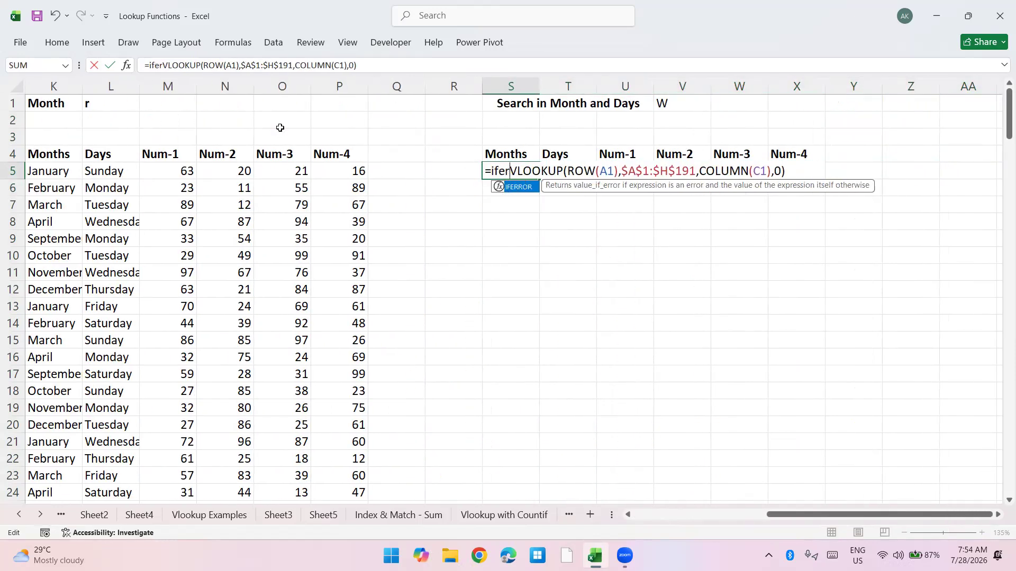
{"action": "type", "text": ",\"\")"}
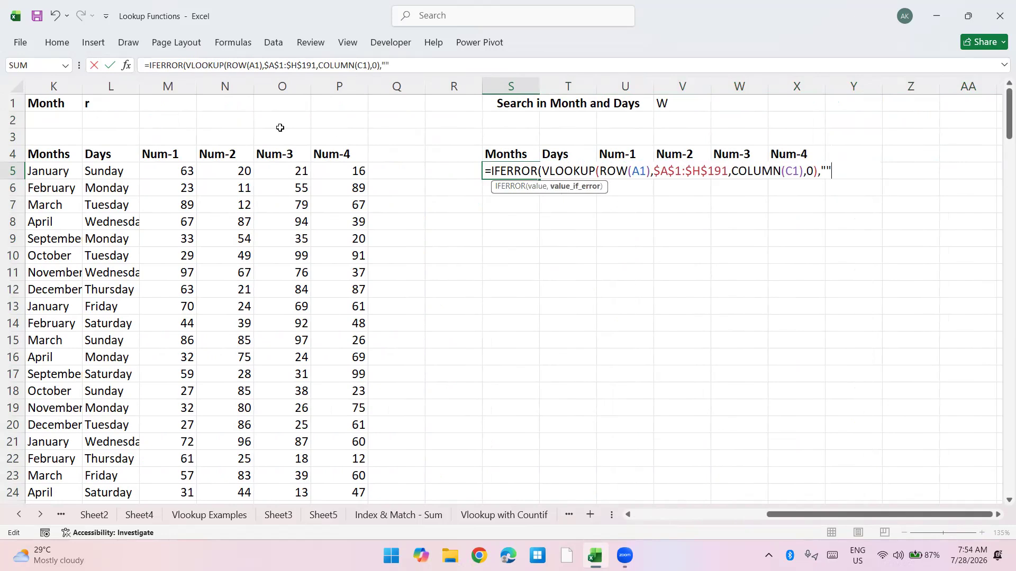
{"action": "key", "text": "Return"}
Step: Copy the S5 formula across Months to Num-4 and down through row 130 of the second result table
{"action": "key", "text": "Up"}
{"action": "key", "text": "ctrl+c"}
{"action": "key", "text": "ctrl+shift+Right"}
{"action": "key", "text": "shift+Down"}
{"action": "key", "text": "shift+Down"}
{"action": "key", "text": "shift+Down"}
{"action": "key", "text": "shift+Down"}
{"action": "key", "text": "shift+Down"}
{"action": "key", "text": "shift+Down"}
{"action": "key", "text": "shift+Down"}
{"action": "key", "text": "shift+Down"}
{"action": "key", "text": "shift+Down"}
{"action": "key", "text": "shift+Down"}
{"action": "key", "text": "shift+Down"}
{"action": "key", "text": "shift+Down"}
{"action": "key", "text": "shift+Down"}
{"action": "key", "text": "shift+Down"}
{"action": "key", "text": "shift+Down"}
{"action": "key", "text": "shift+Down"}
{"action": "key", "text": "shift+Down"}
{"action": "key", "text": "shift+Down"}
{"action": "key", "text": "shift+Down"}
{"action": "key", "text": "shift+Down"}
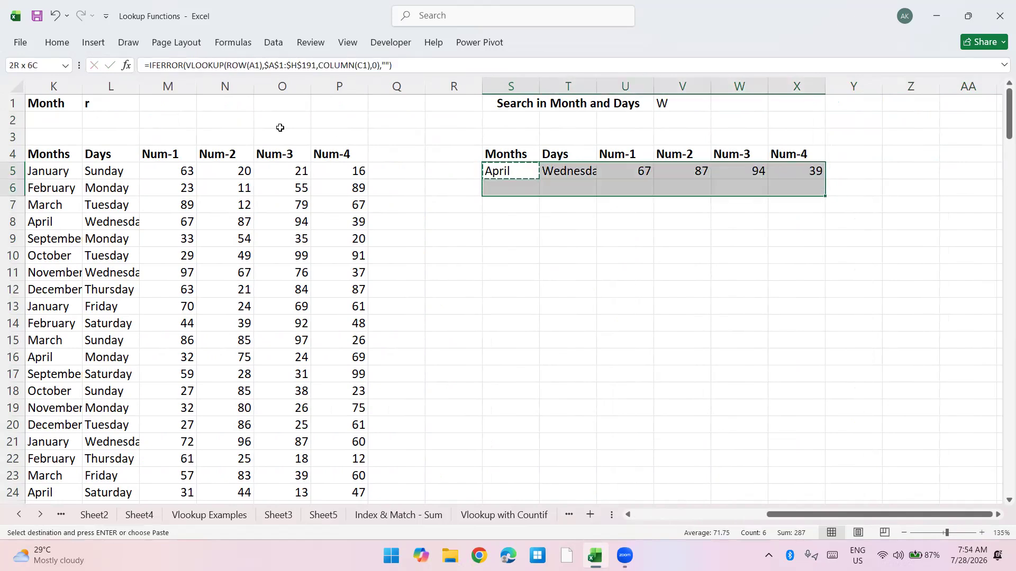
{"action": "key", "text": "shift+Down"}
{"action": "key", "text": "shift+Down"}
{"action": "key", "text": "shift+Down"}
{"action": "key", "text": "shift+Down"}
{"action": "key", "text": "shift+Down"}
{"action": "key", "text": "shift+Down"}
{"action": "key", "text": "shift+Down"}
{"action": "key", "text": "shift+Down"}
{"action": "key", "text": "shift+Down"}
{"action": "key", "text": "shift+Down"}
{"action": "key", "text": "shift+Down"}
{"action": "key", "text": "shift+Down"}
{"action": "key", "text": "shift+Down"}
{"action": "key", "text": "shift+Down"}
{"action": "key", "text": "shift+Down"}
{"action": "key", "text": "shift+Down"}
{"action": "key", "text": "shift+Down"}
{"action": "key", "text": "shift+Down"}
{"action": "key", "text": "shift+Down"}
{"action": "key", "text": "shift+Down"}
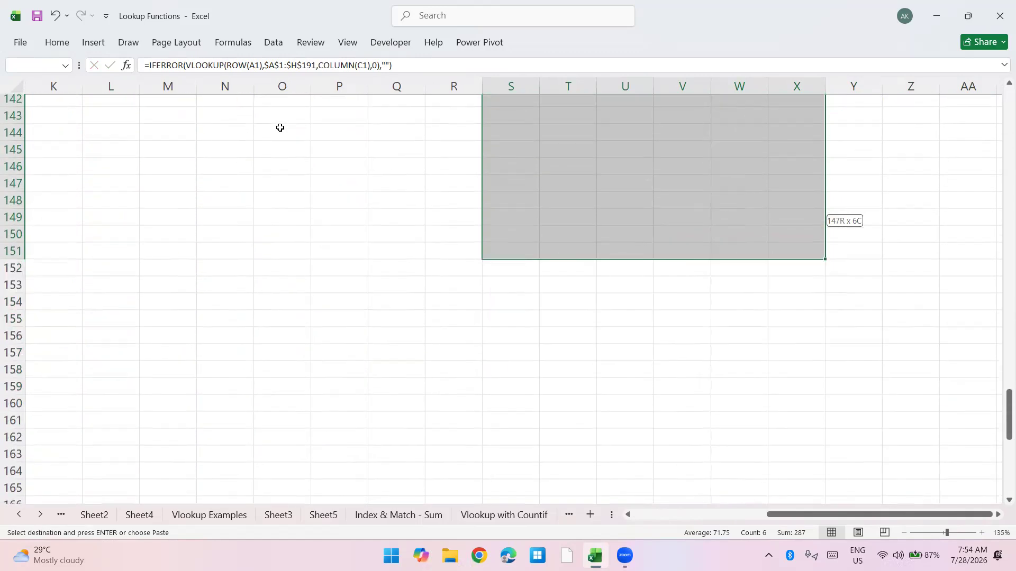
{"action": "key", "text": "shift+Page_Up"}
{"action": "key", "text": "shift+Down"}
{"action": "key", "text": "shift+Down"}
{"action": "key", "text": "shift+Down"}
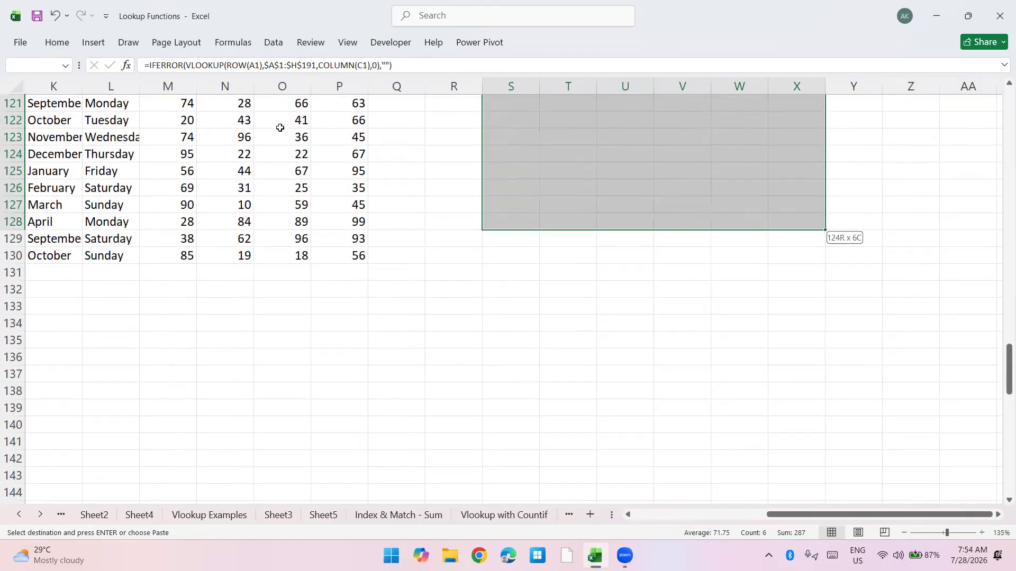
{"action": "key", "text": "Return"}
{"action": "key", "text": "ctrl+Down"}
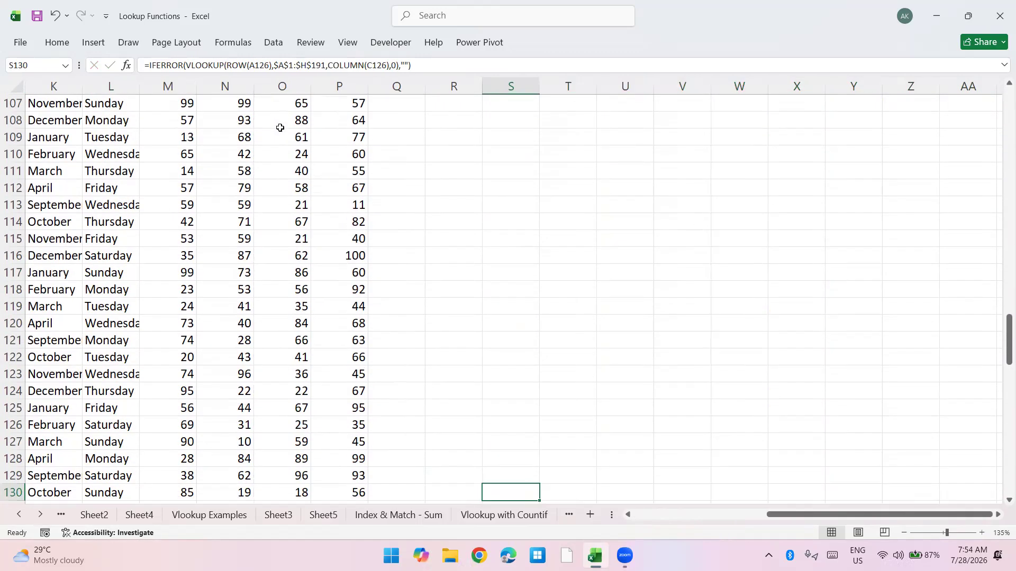
Step: Change the Search in Month and Days text in V1 to L
{"action": "key", "text": "ctrl+Up"}
{"action": "key", "text": "ctrl+Up"}
{"action": "key", "text": "Down"}
{"action": "key", "text": "Down"}
{"action": "key", "text": "Down"}
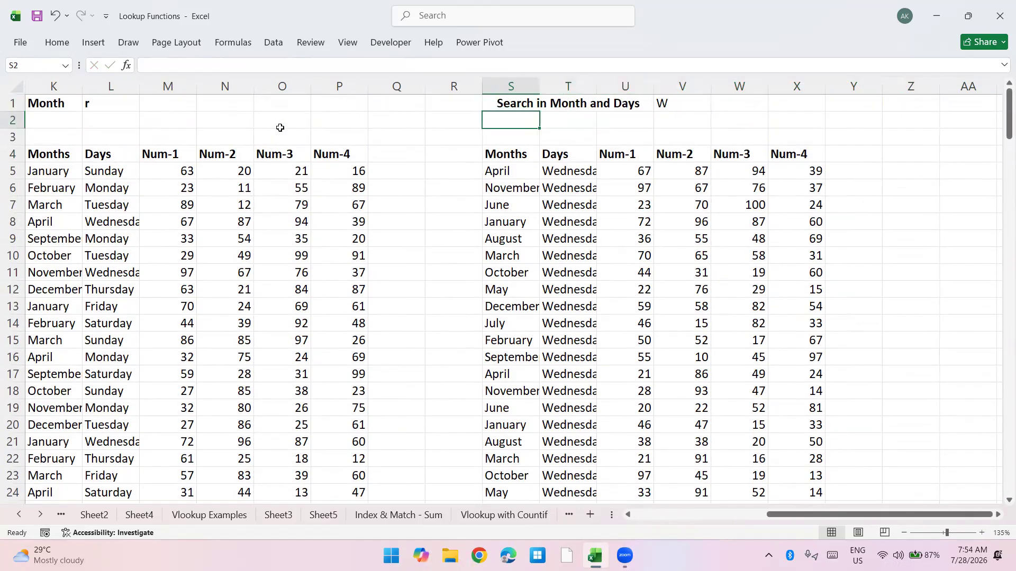
{"action": "key", "text": "Up"}
{"action": "key", "text": "Up"}
{"action": "key", "text": "Up"}
{"action": "key", "text": "Right"}
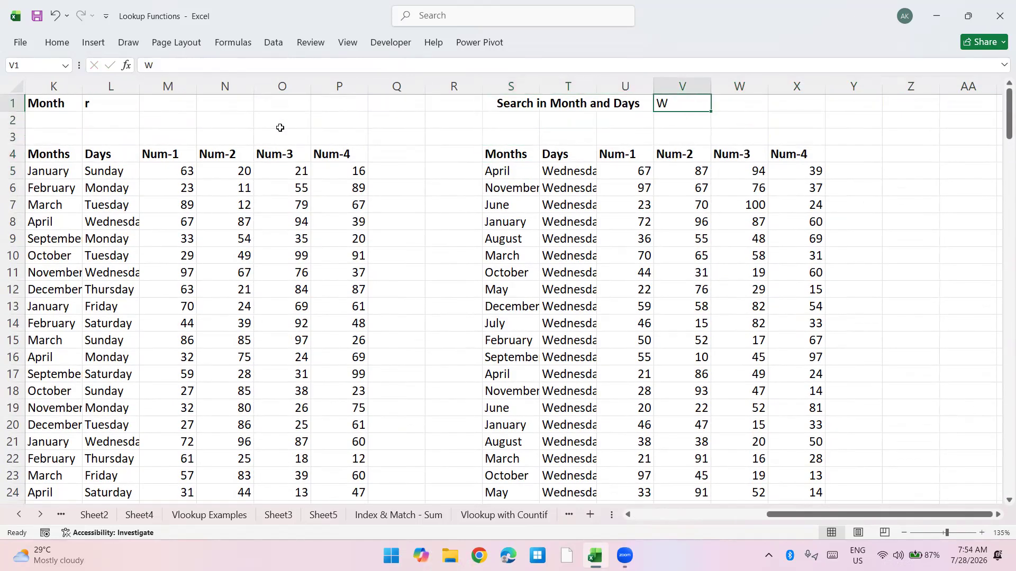
{"action": "type", "text": "L"}
{"action": "key", "text": "Return"}
{"action": "key", "text": "Return"}
{"action": "key", "text": "Down"}
{"action": "key", "text": "Down"}
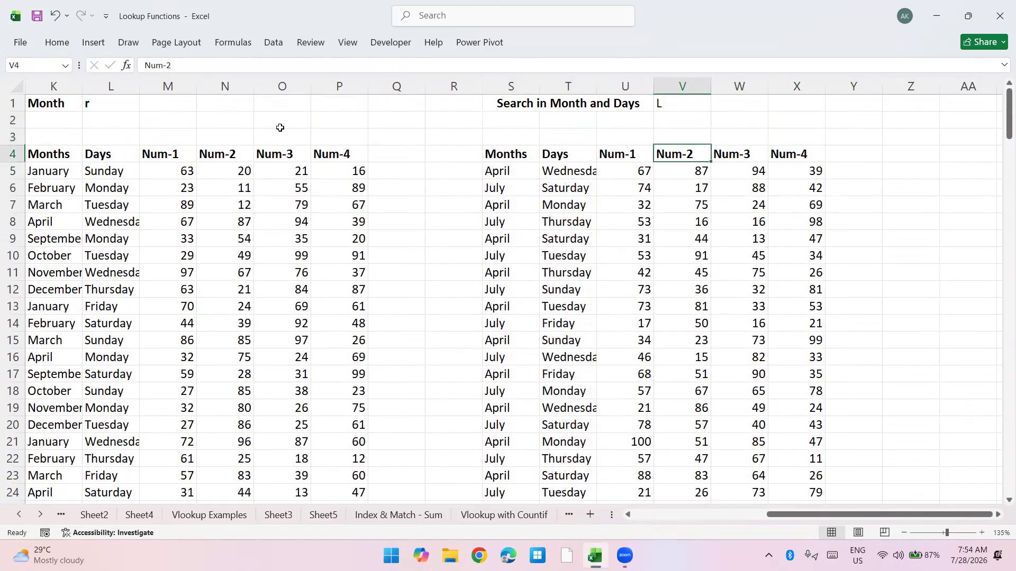
Step: Examine the first ISNUMBER(SEARCH) condition, which tests the month in C2, in the Search 2 formula in A2
{"action": "key", "text": "ctrl+Left"}
{"action": "key", "text": "ctrl+Left"}
{"action": "key", "text": "ctrl+Left"}
{"action": "key", "text": "ctrl+Left"}
{"action": "key", "text": "ctrl+Left"}
{"action": "key", "text": "Up"}
{"action": "key", "text": "Up"}
{"action": "key", "text": "Up"}
{"action": "key", "text": "Right"}
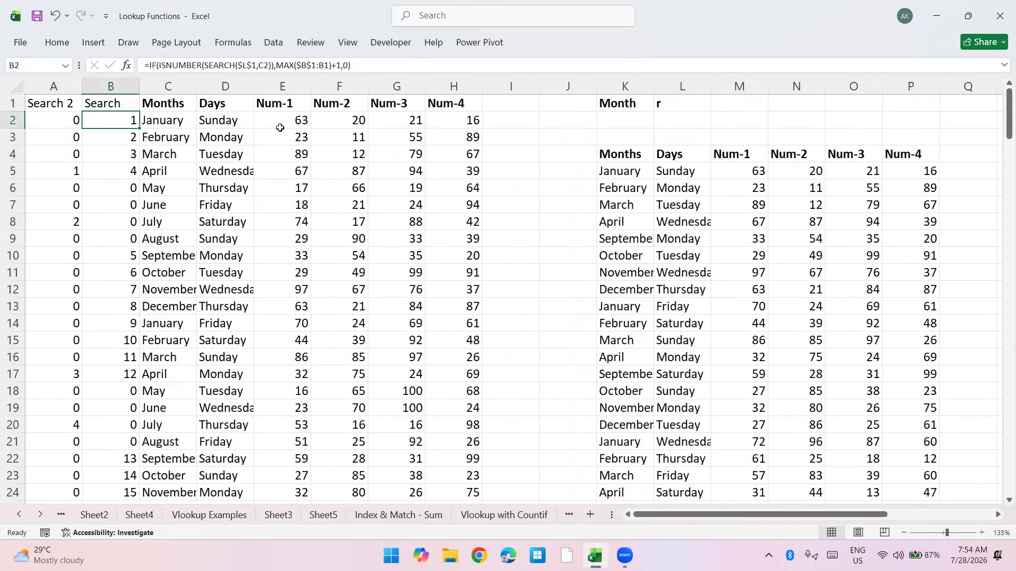
{"action": "key", "text": "Right"}
{"action": "key", "text": "Left"}
{"action": "key", "text": "Left"}
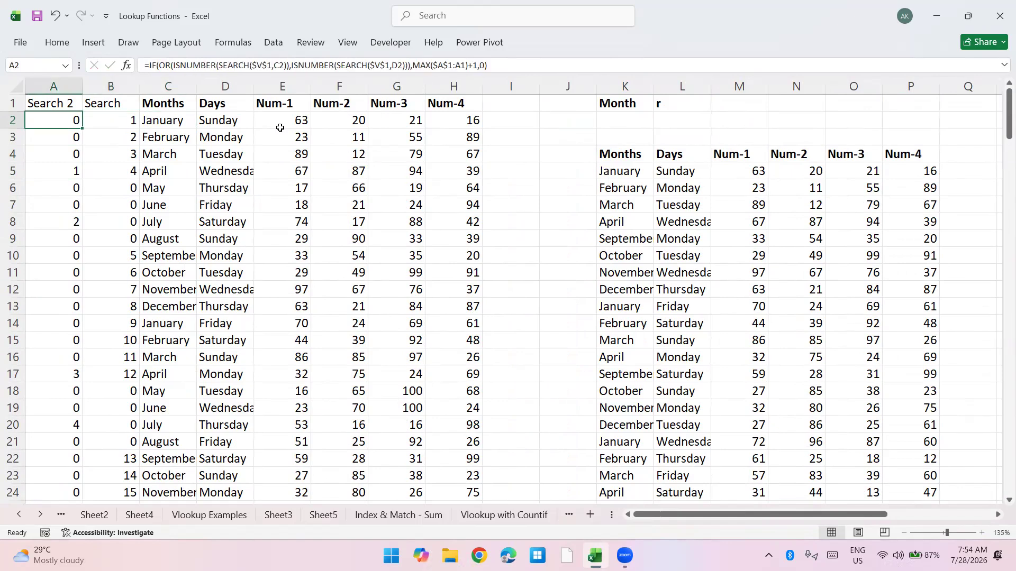
{"action": "key", "text": "F2"}
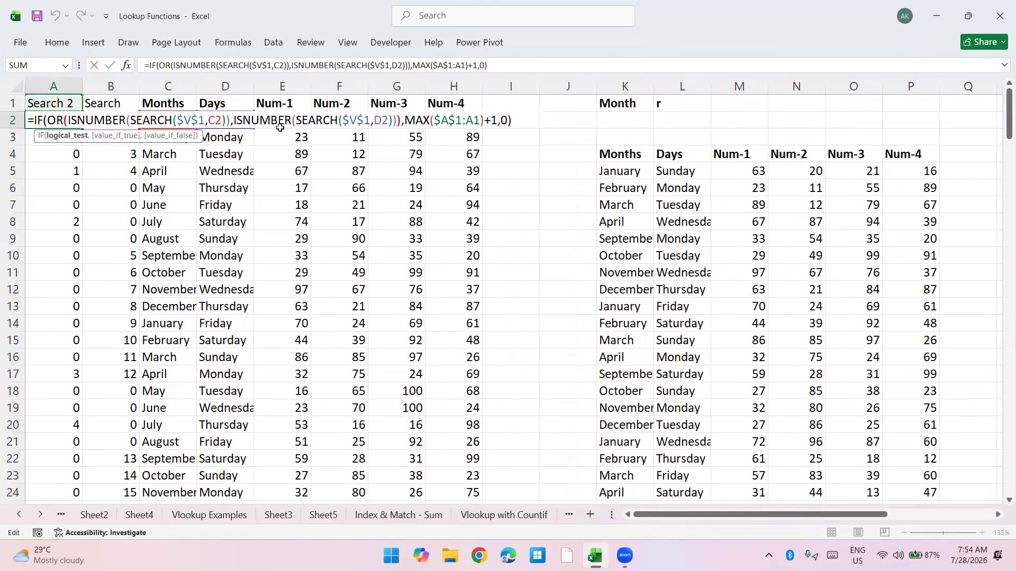
{"action": "key", "text": "shift+Right"}
{"action": "key", "text": "shift+Right"}
{"action": "key", "text": "shift+Right"}
{"action": "key", "text": "shift+Right"}
{"action": "key", "text": "shift+Right"}
{"action": "key", "text": "shift+Right"}
{"action": "key", "text": "shift+Right"}
{"action": "key", "text": "shift+Right"}
{"action": "key", "text": "shift+Right"}
{"action": "key", "text": "shift+Right"}
{"action": "key", "text": "shift+Right"}
{"action": "key", "text": "shift+Right"}
{"action": "key", "text": "shift+Right"}
{"action": "key", "text": "shift+Right"}
{"action": "key", "text": "shift+Right"}
{"action": "key", "text": "shift+Right"}
{"action": "key", "text": "shift+Right"}
{"action": "key", "text": "shift+Right"}
{"action": "key", "text": "shift+Right"}
{"action": "key", "text": "shift+Right"}
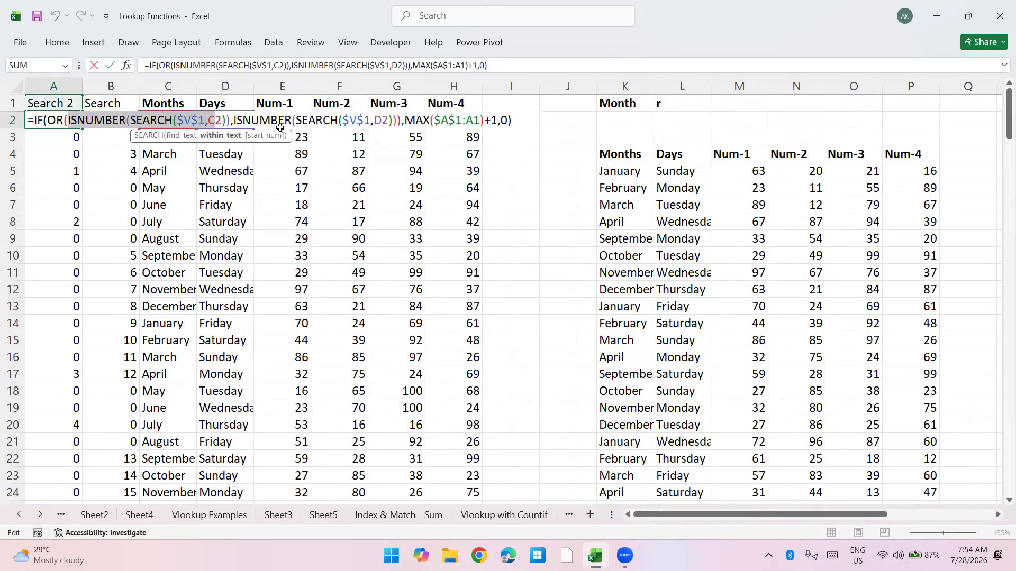
{"action": "key", "text": "shift+Right"}
{"action": "key", "text": "shift+Right"}
{"action": "key", "text": "shift+Right"}
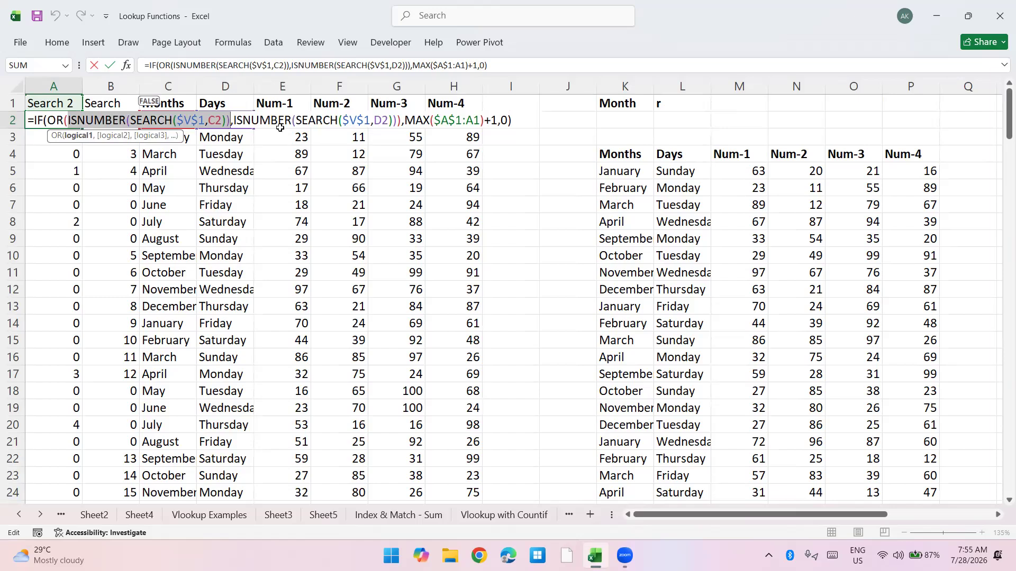
Step: Examine the second ISNUMBER(SEARCH) condition for the day in D2 within the OR test of the A2 formula
{"action": "key", "text": "shift+Right"}
{"action": "key", "text": "shift+Right"}
{"action": "key", "text": "shift+Right"}
{"action": "key", "text": "shift+Right"}
{"action": "key", "text": "shift+Right"}
{"action": "key", "text": "shift+Right"}
{"action": "key", "text": "shift+Right"}
{"action": "key", "text": "shift+Right"}
{"action": "key", "text": "shift+Right"}
{"action": "key", "text": "shift+Right"}
{"action": "key", "text": "shift+Right"}
{"action": "key", "text": "shift+Right"}
{"action": "key", "text": "shift+Right"}
{"action": "key", "text": "shift+Right"}
{"action": "key", "text": "shift+Right"}
{"action": "key", "text": "shift+Right"}
{"action": "key", "text": "shift+Right"}
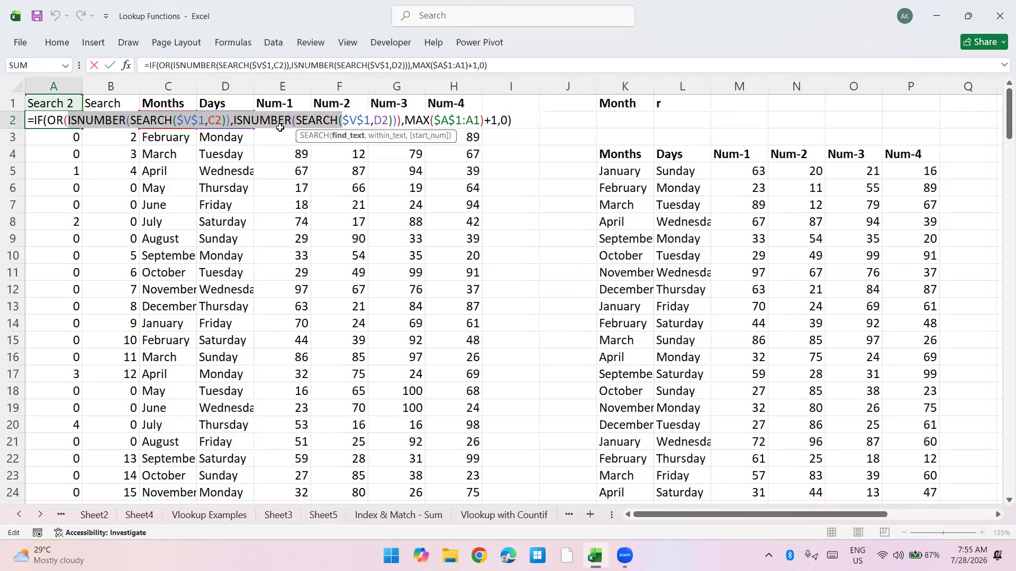
{"action": "key", "text": "shift+Right"}
{"action": "key", "text": "shift+Right"}
{"action": "key", "text": "shift+Right"}
{"action": "key", "text": "shift+Right"}
{"action": "key", "text": "shift+Right"}
{"action": "key", "text": "shift+Right"}
{"action": "key", "text": "shift+Right"}
{"action": "key", "text": "shift+Right"}
{"action": "key", "text": "shift+Right"}
{"action": "key", "text": "shift+Right"}
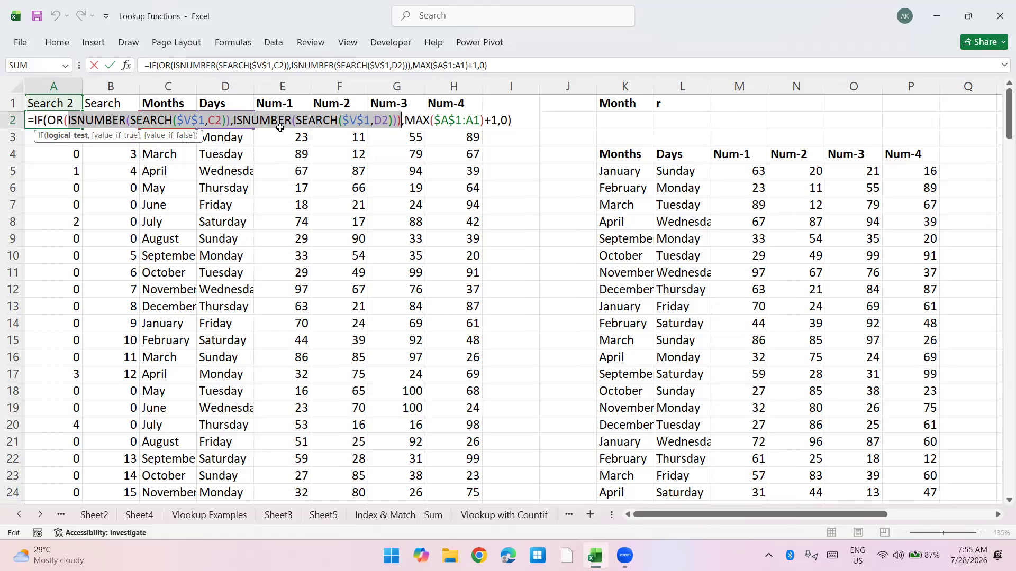
{"action": "key", "text": "ctrl+Return"}
Step: Set the Search in Month and Days text in V1 to Jan
{"action": "key", "text": "ctrl+shift+Down"}
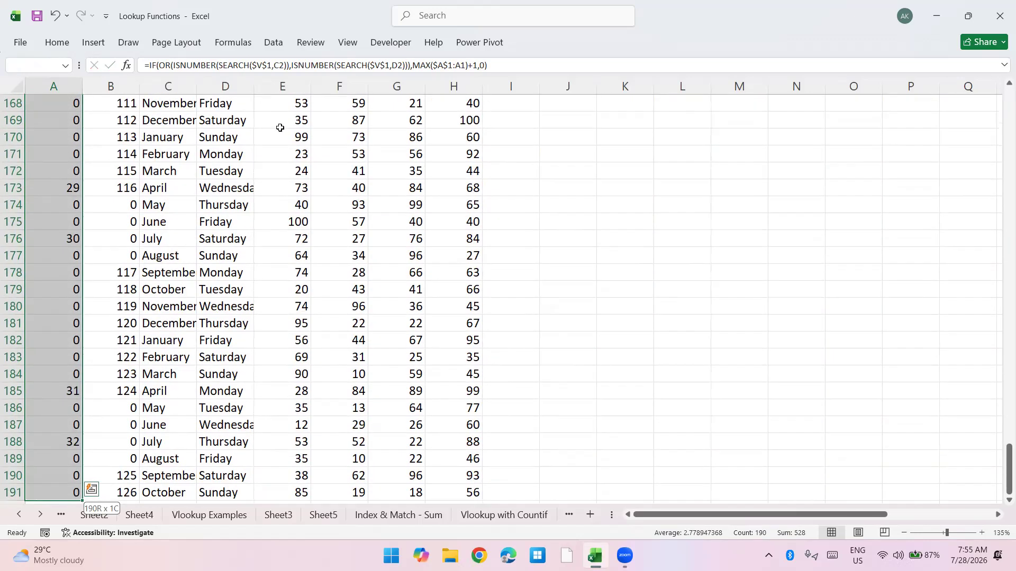
{"action": "key", "text": "ctrl+Up"}
{"action": "key", "text": "ctrl+Right"}
{"action": "key", "text": "ctrl+Right"}
{"action": "key", "text": "ctrl+Right"}
{"action": "key", "text": "ctrl+Right"}
{"action": "key", "text": "Right"}
{"action": "type", "text": "Jan"}
{"action": "key", "text": "Return"}
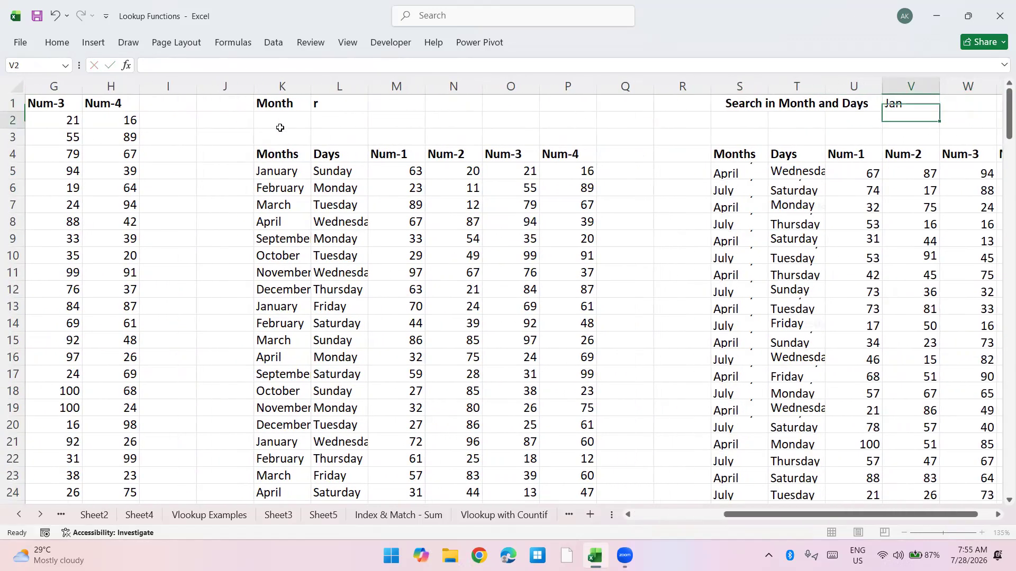
Step: Try the V1 search text as Feb and then as Fe
{"action": "key", "text": "Up"}
{"action": "type", "text": "Feb"}
{"action": "key", "text": "Return"}
{"action": "key", "text": "Up"}
{"action": "type", "text": "Fe"}
{"action": "key", "text": "Return"}
Step: Set the Search in Month and Days text in V1 to F
{"action": "key", "text": "Up"}
{"action": "type", "text": "F"}
{"action": "key", "text": "Return"}
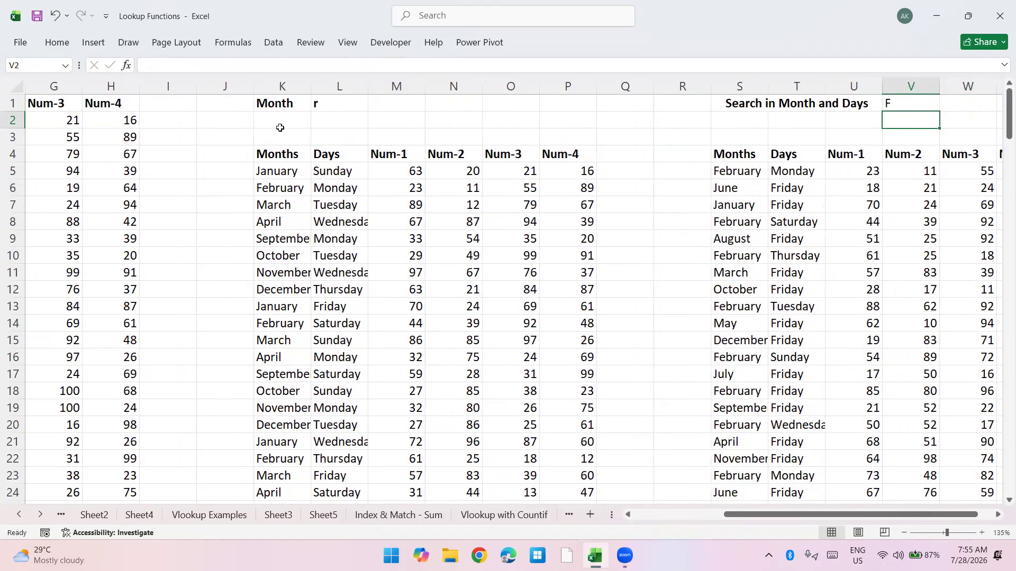
Step: Review the second result table for F and the Search 2 helper numbers beside the source data
{"action": "key", "text": "Up"}
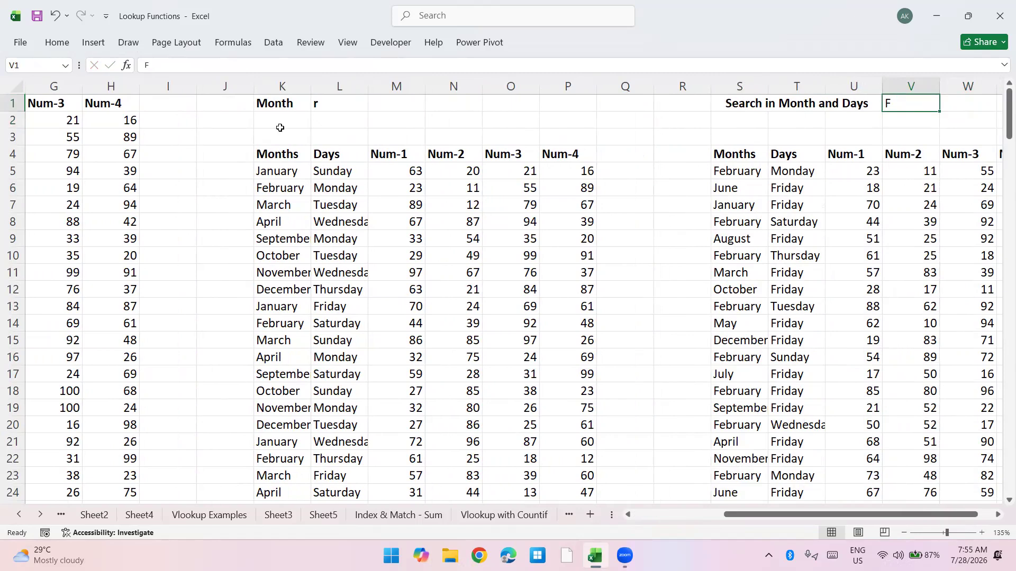
{"action": "key", "text": "Left"}
{"action": "key", "text": "Left"}
{"action": "key", "text": "Left"}
{"action": "key", "text": "Left"}
{"action": "key", "text": "Left"}
{"action": "key", "text": "Left"}
{"action": "key", "text": "Left"}
{"action": "key", "text": "Left"}
{"action": "key", "text": "Left"}
{"action": "key", "text": "Left"}
{"action": "key", "text": "Left"}
{"action": "key", "text": "Left"}
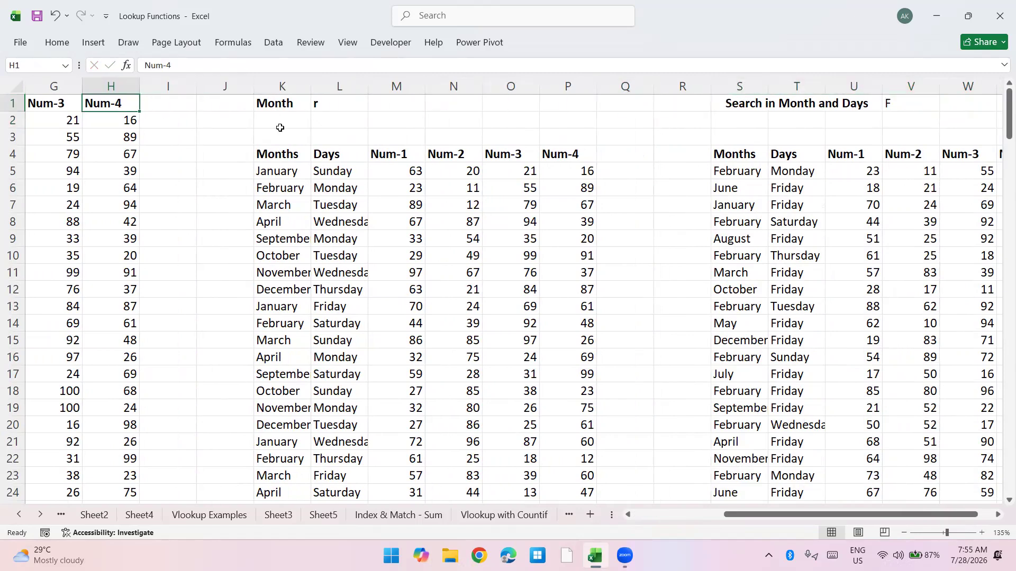
{"action": "key", "text": "ctrl+Home"}
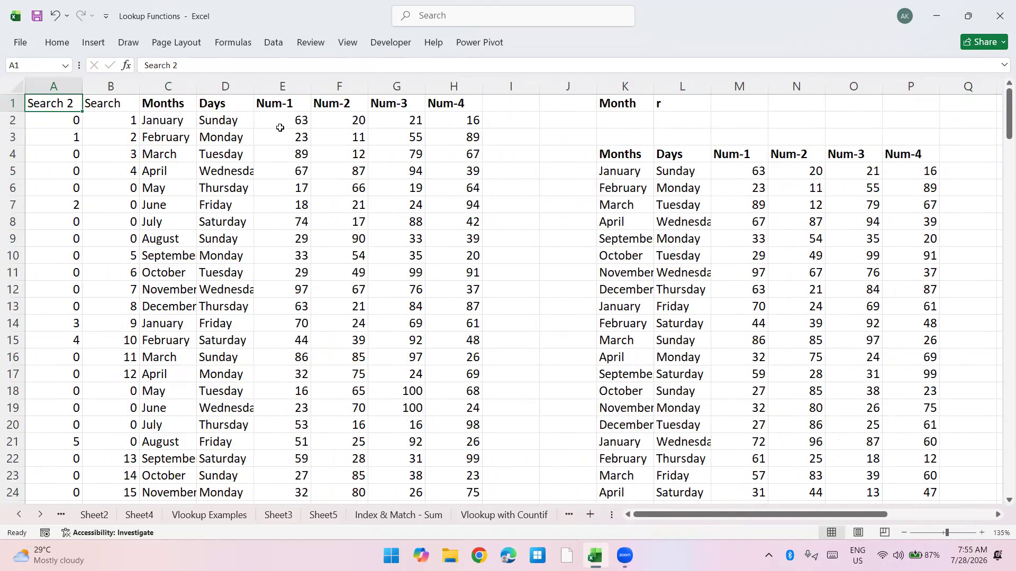
Step: Rename Sheet8 as VLookup with Search
{"action": "left_click", "coordinate": [500, 513]}
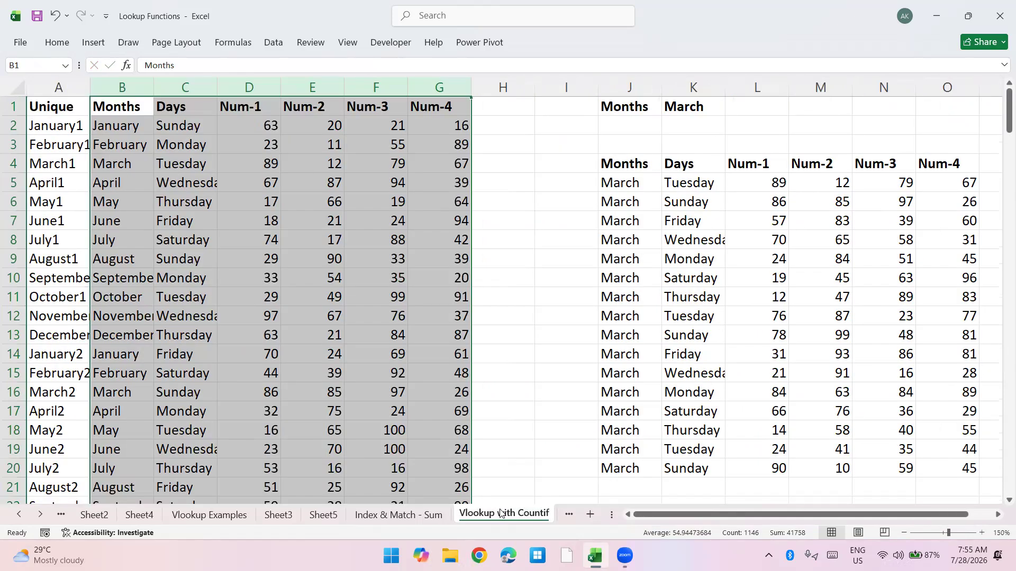
{"action": "key", "text": "ctrl+Page_Down"}
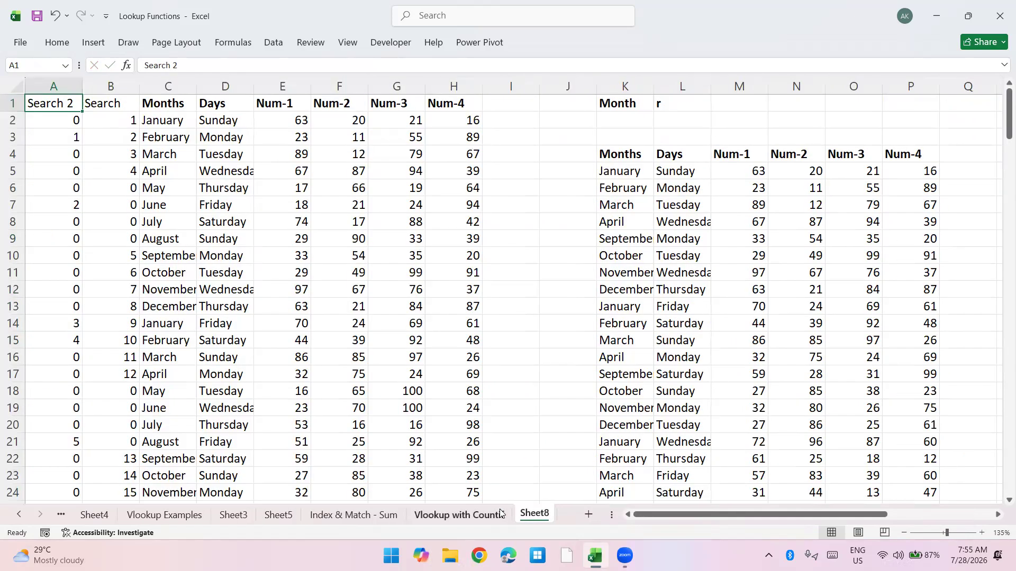
{"action": "key", "text": "alt+h"}
{"action": "type", "text": "orVLooki"}
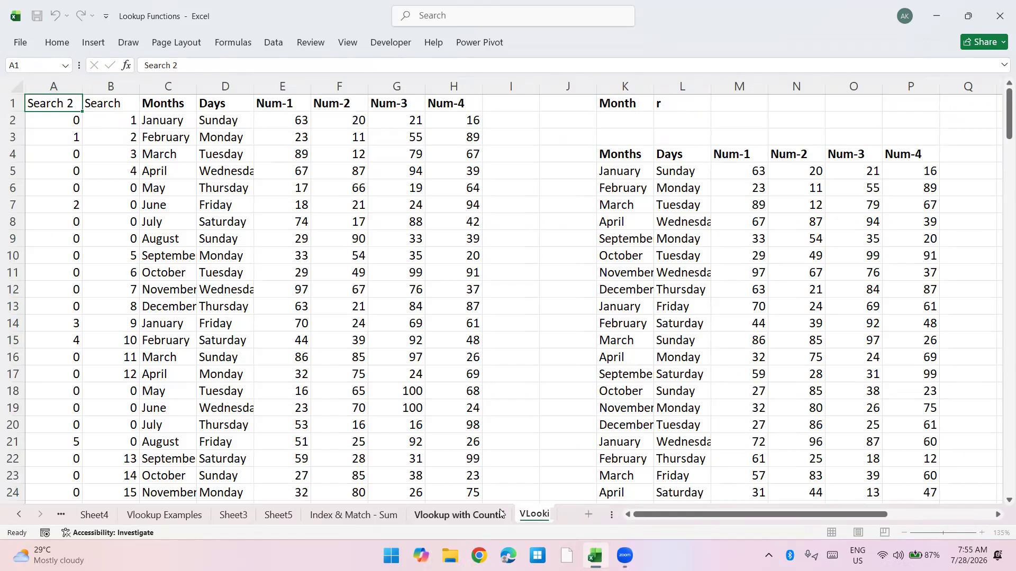
{"action": "type", "text": "up"}
{"action": "key", "text": "BackSpace"}
{"action": "key", "text": "BackSpace"}
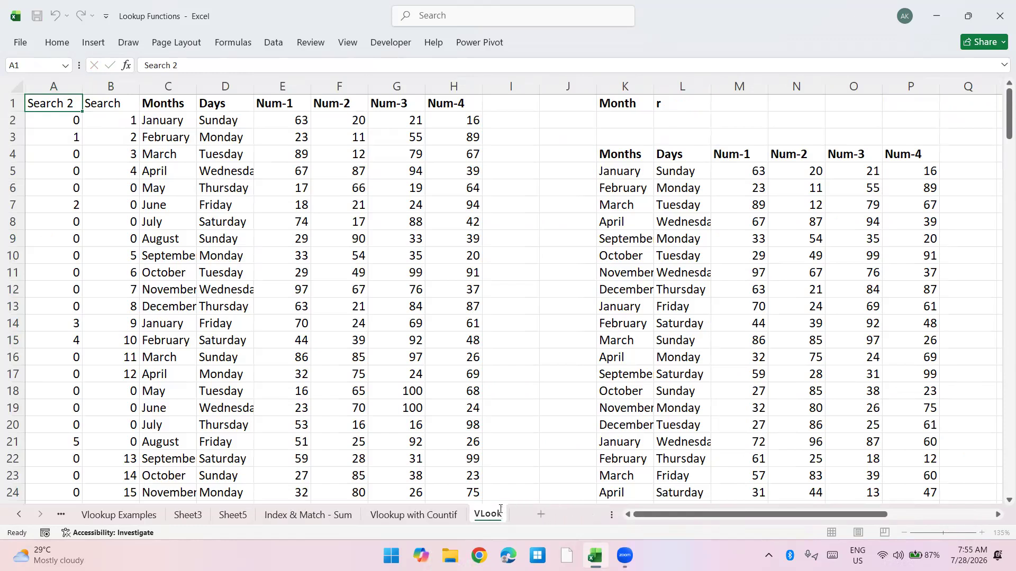
{"action": "type", "text": "up with Search"}
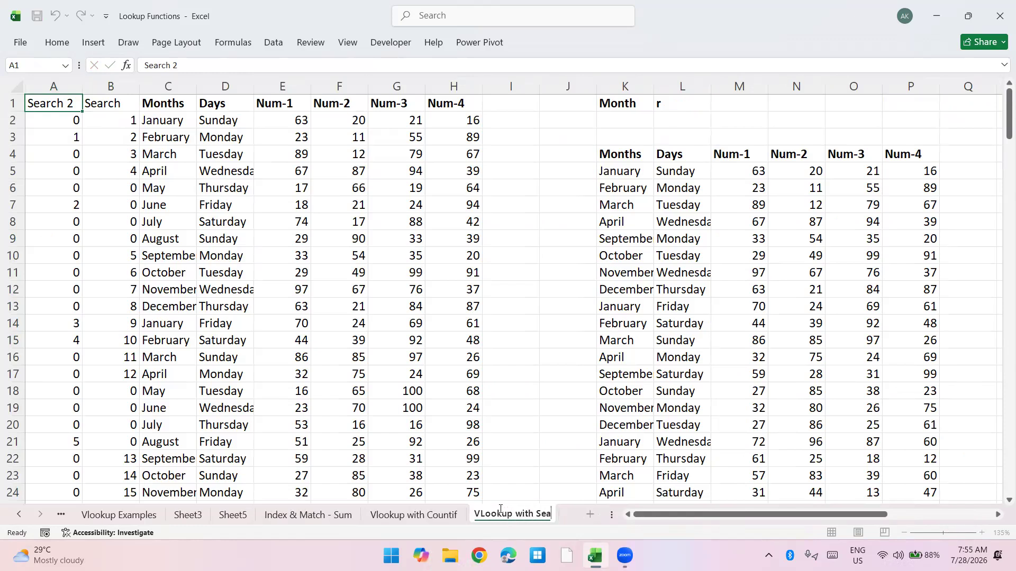
{"action": "key", "text": "Return"}
Step: On the Index & Match - Sum sheet, examine the B2 start reference in the Pro-001 YTD formula in O2
{"action": "key", "text": "ctrl+Page_Up"}
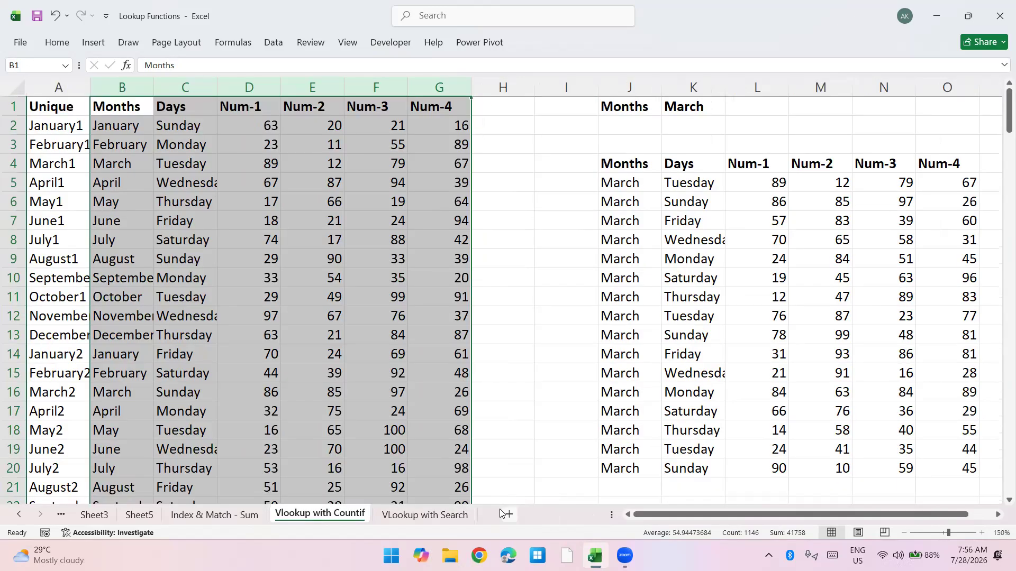
{"action": "key", "text": "ctrl+Page_Up"}
{"action": "key", "text": "ctrl+Home"}
{"action": "key", "text": "ctrl+Down"}
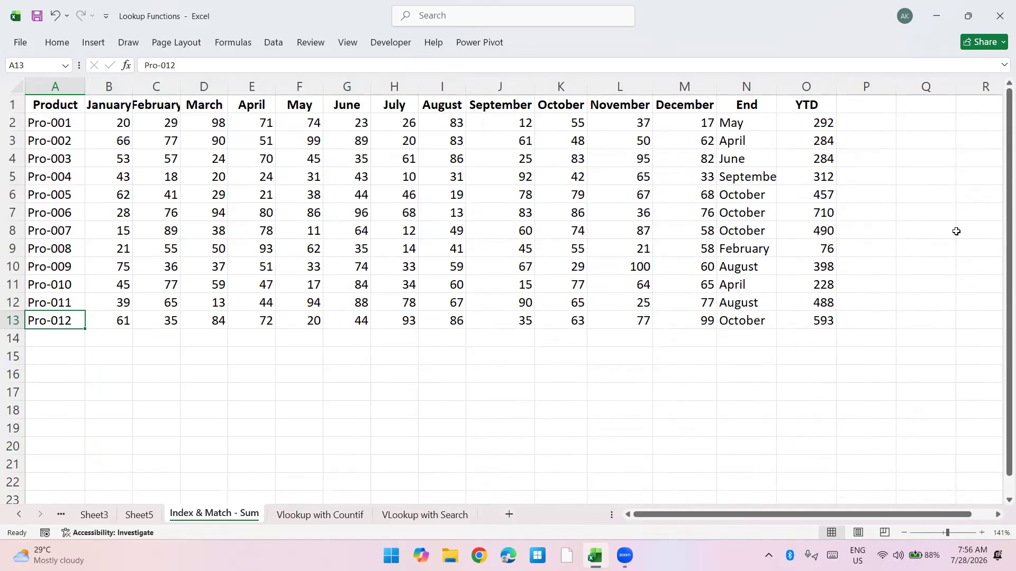
{"action": "double_click", "coordinate": [811, 123]}
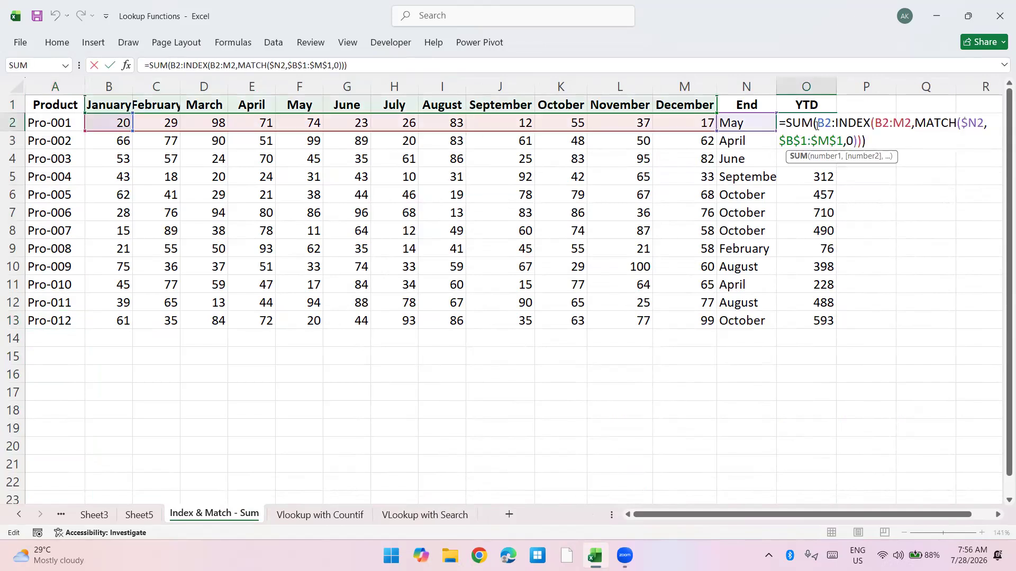
{"action": "left_click_drag", "start_coordinate": [817, 123], "coordinate": [832, 123]}
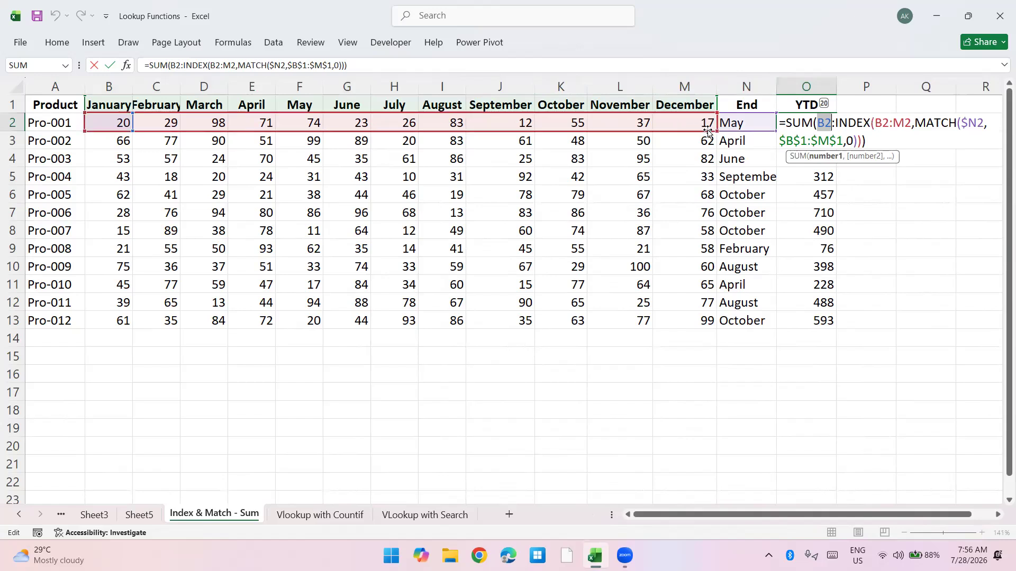
Step: Examine the SUM, INDEX and MATCH references in the Pro-003 YTD formula in O4
{"action": "key", "text": "Return"}
{"action": "key", "text": "Return"}
{"action": "key", "text": "F2"}
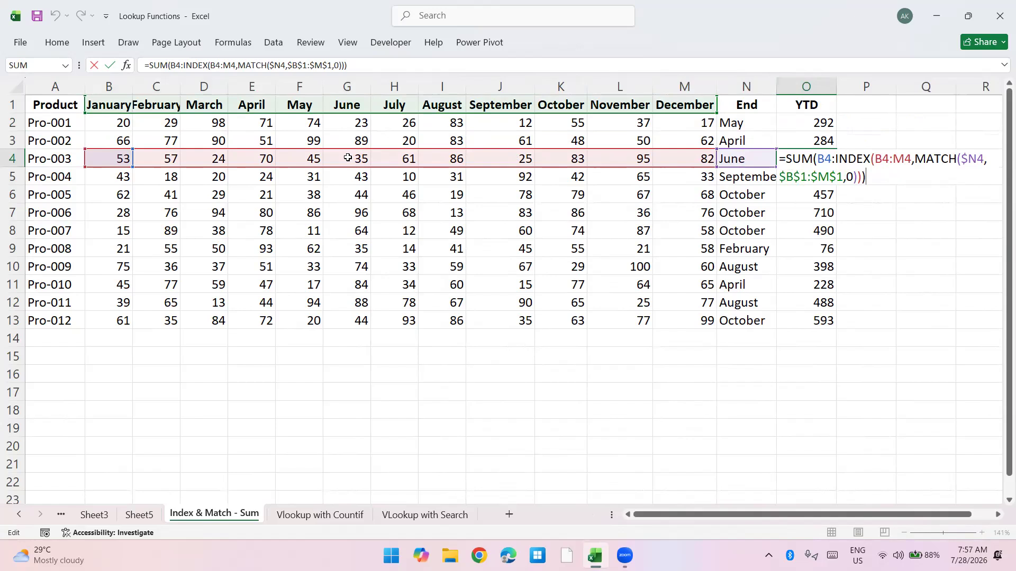
{"action": "key", "text": "ctrl+Return"}
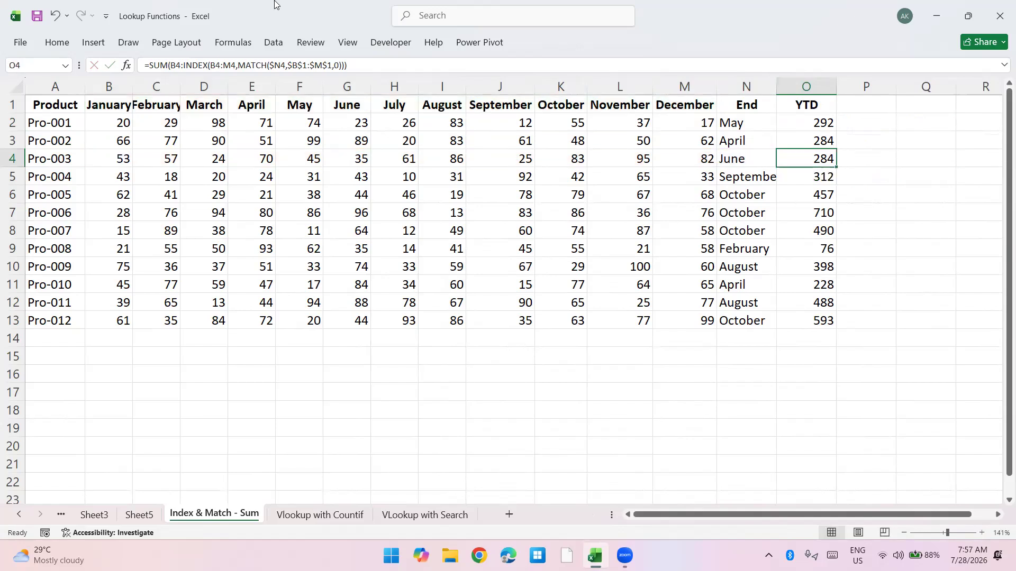